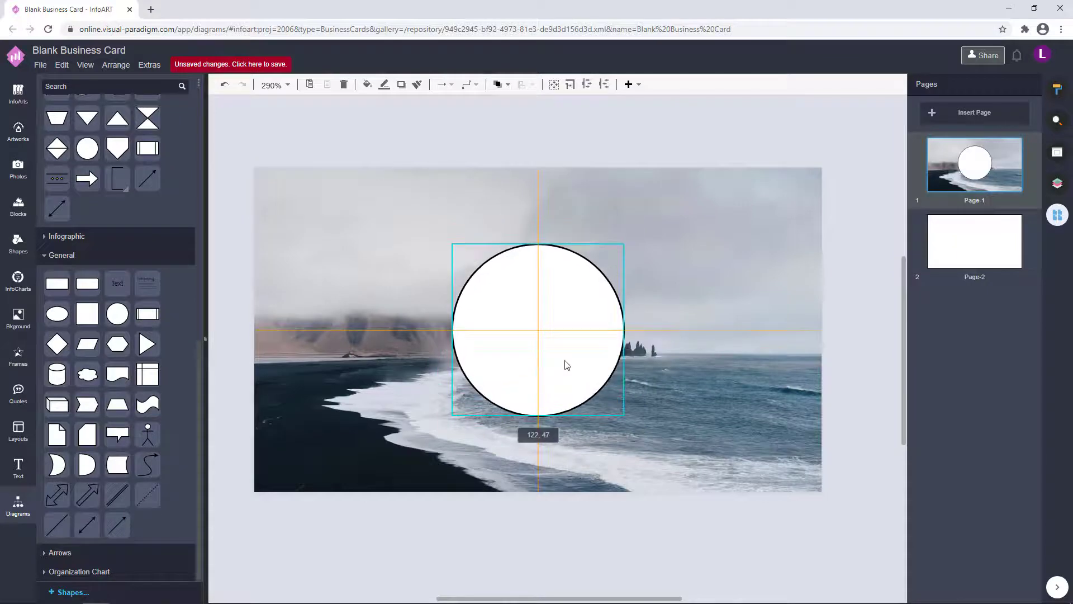
Remove the circle's outline and fill it with black.
left_click(1057, 91)
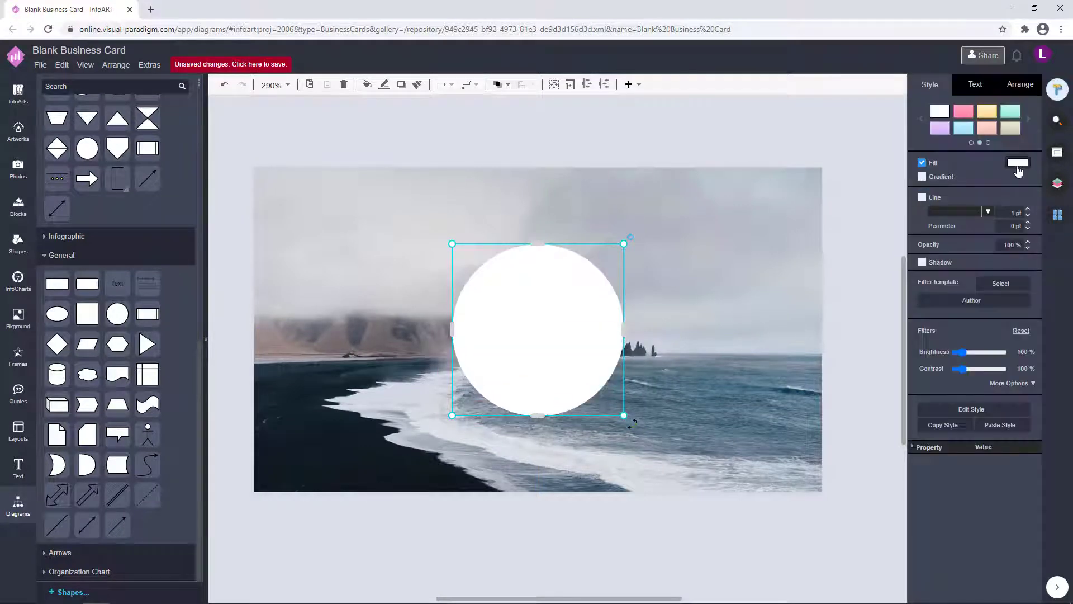
left_click(1019, 163)
left_click(1047, 246)
left_click(1035, 417)
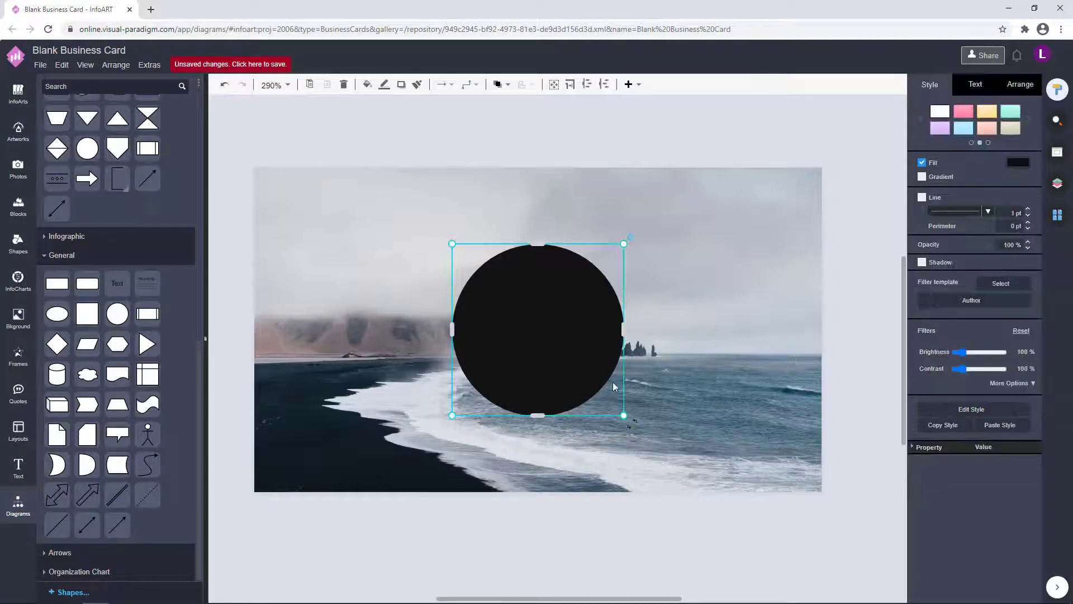
Make the black circle slightly smaller and recentre it on the beach photo.
left_click_drag(624, 415, 630, 423)
left_click_drag(573, 372, 570, 367)
left_click_drag(627, 419, 614, 405)
left_click_drag(536, 355, 544, 363)
Duplicate the black circle and give the copy a white outline without any fill.
key("ctrl+c")
key("ctrl+v")
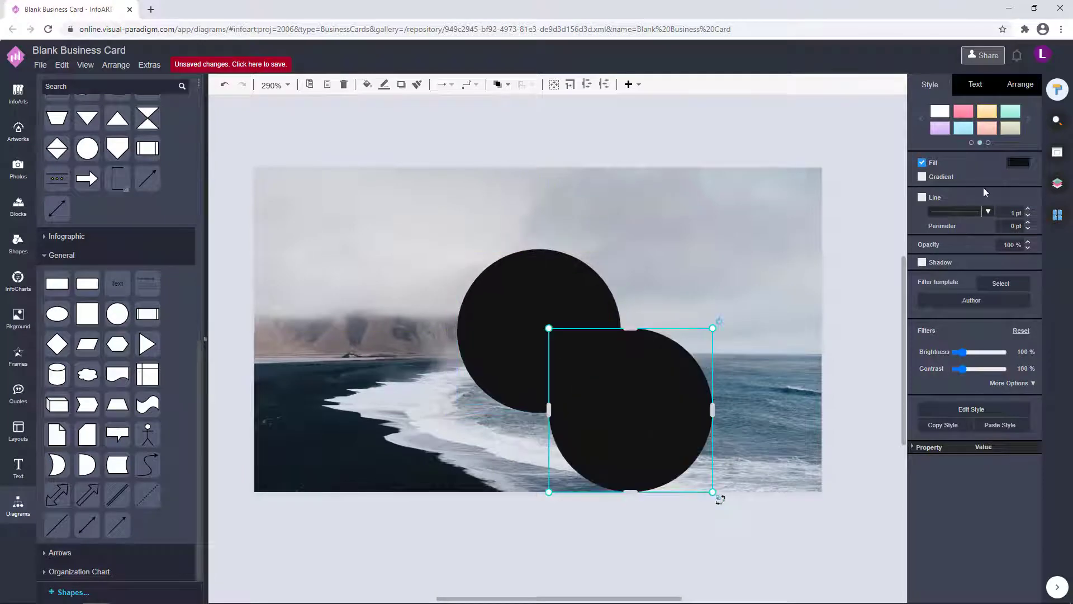
left_click(923, 164)
left_click(1018, 183)
left_click(946, 293)
left_click(1034, 439)
Shrink the white ring slightly and centre it inside the black circle.
left_click_drag(713, 492, 702, 482)
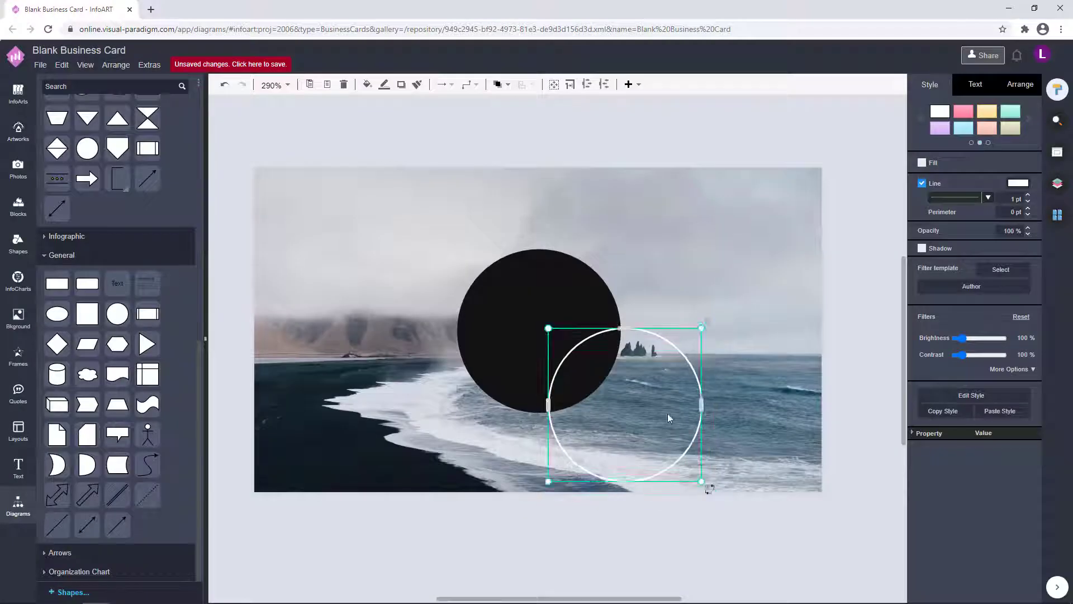
left_click(668, 415)
left_click_drag(698, 444, 556, 331)
left_click(700, 457)
left_click(564, 341)
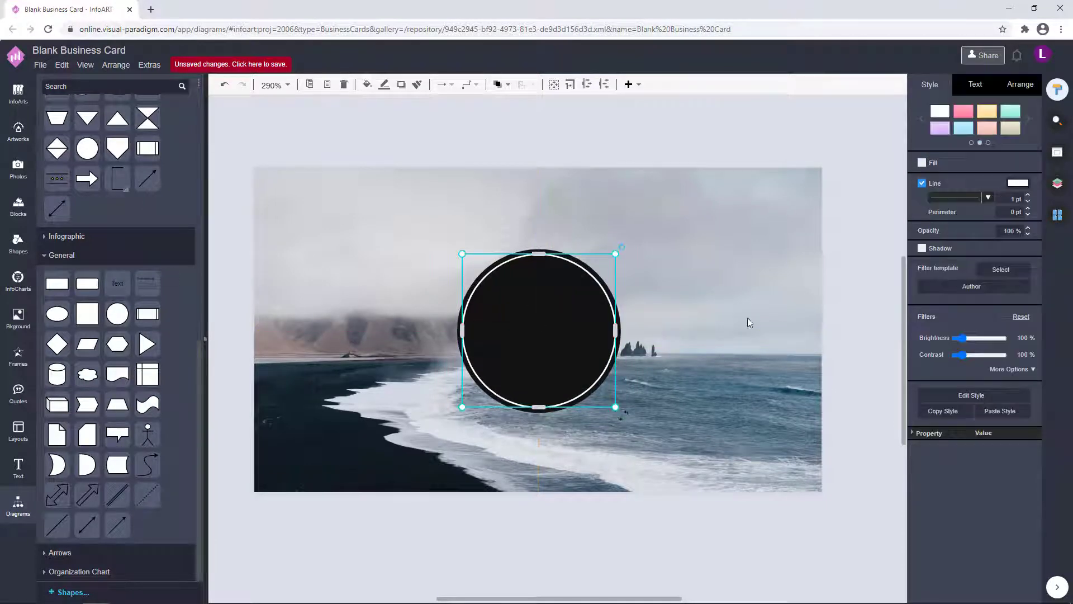
Enlarge the black circle slightly to leave a wider margin around the white ring, keeping both centred.
left_click(747, 319)
left_click(619, 325)
left_click_drag(621, 248, 627, 242)
left_click_drag(615, 287, 614, 286)
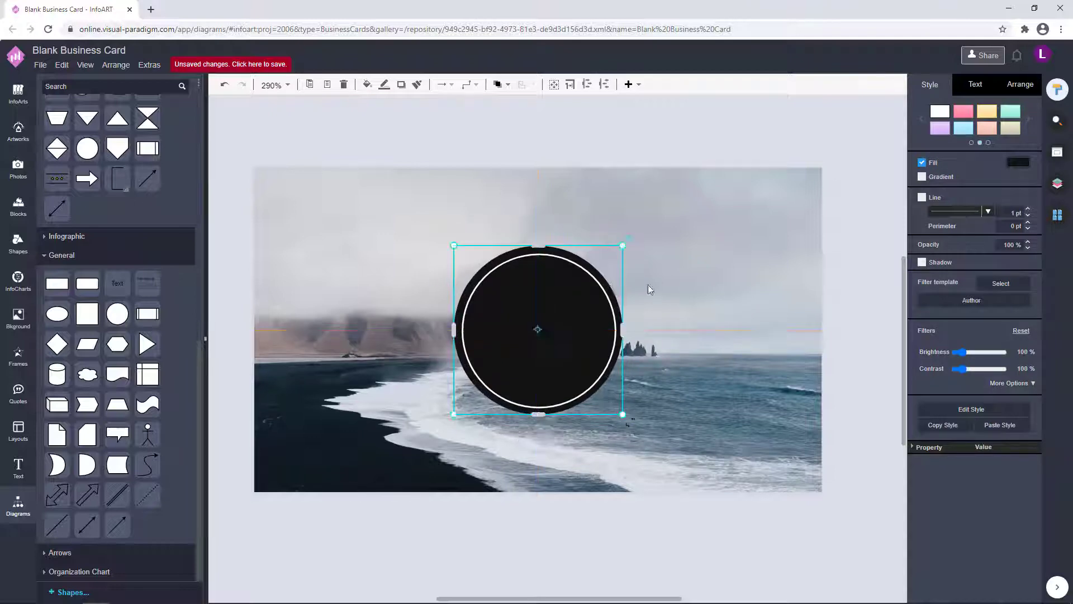
left_click(647, 288)
left_click_drag(566, 341, 566, 341)
Select the black circle and white ring together, scale them down slightly and recentre them on the card.
left_click(685, 328)
left_click_drag(797, 510, 356, 188)
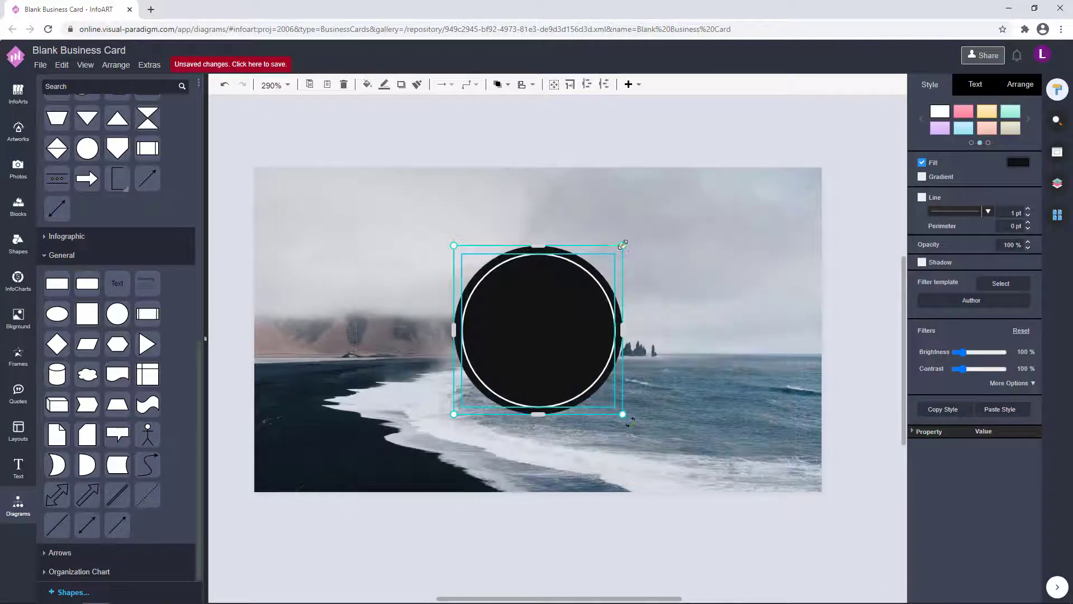
left_click_drag(623, 246, 612, 257)
left_click_drag(527, 335, 532, 330)
Add a text box in the upper part of the black circle and set its font color to white.
left_click(668, 223)
left_click_drag(675, 206, 676, 189)
double_click(468, 139)
left_click_drag(494, 156, 529, 289)
left_click(976, 86)
left_click(1019, 210)
left_click(945, 337)
left_click(1035, 464)
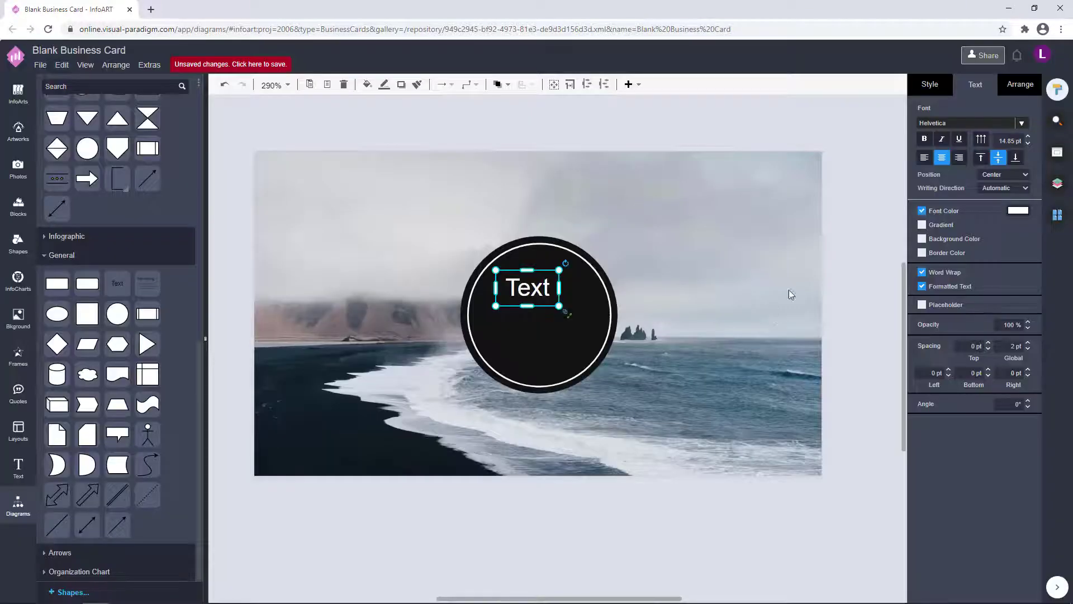
Replace the placeholder text with the cardholder's full name and widen the text box so it fits on one line.
left_click(775, 323)
double_click(519, 284)
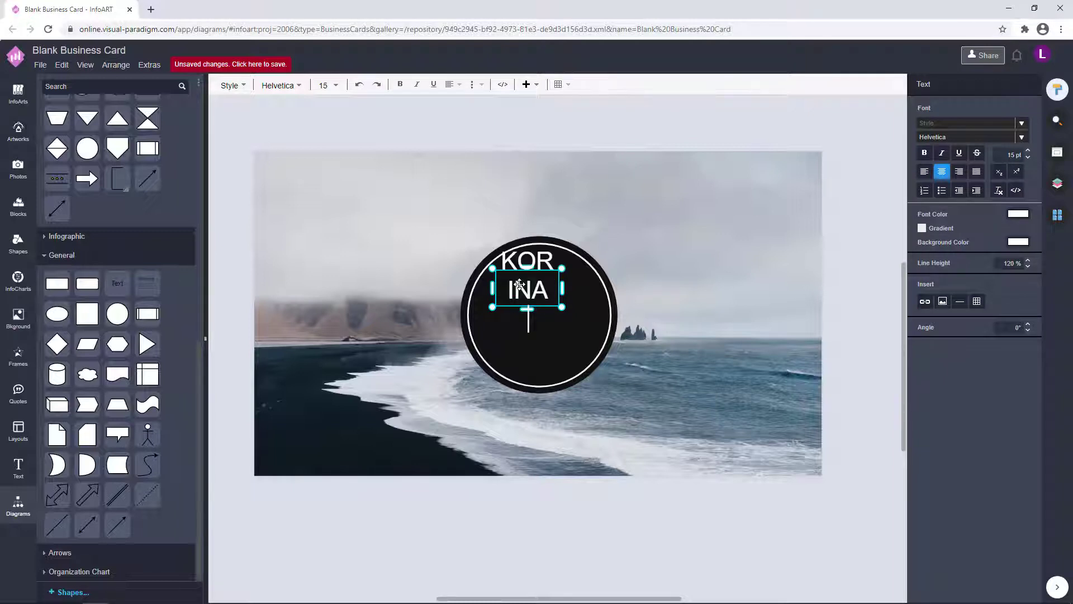
type("KORINA SATO")
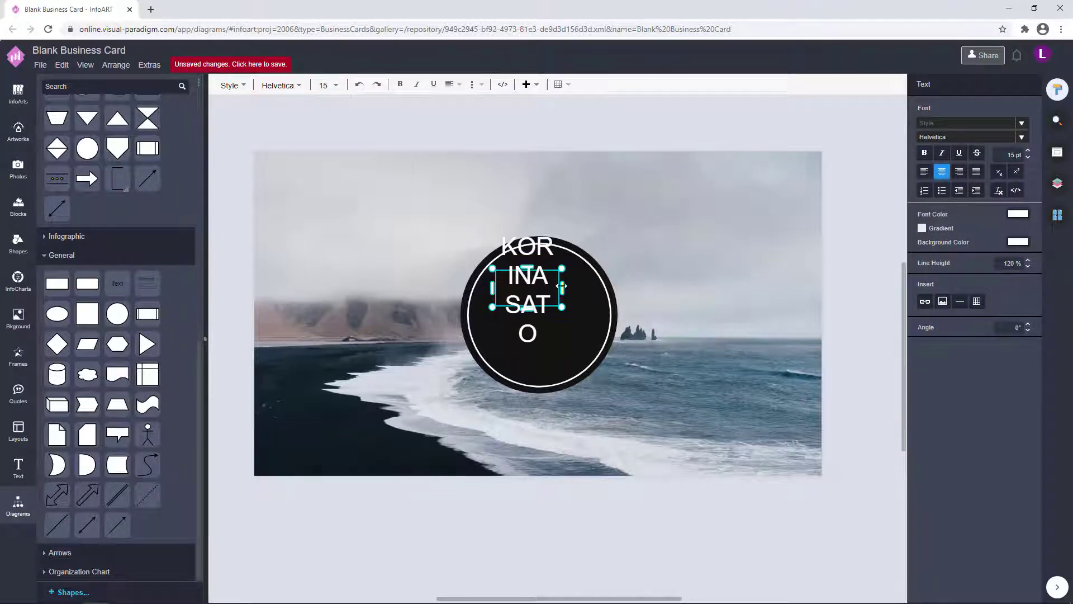
left_click_drag(561, 286, 637, 287)
left_click_drag(564, 353, 565, 262)
left_click_drag(637, 240, 702, 240)
double_click(585, 249)
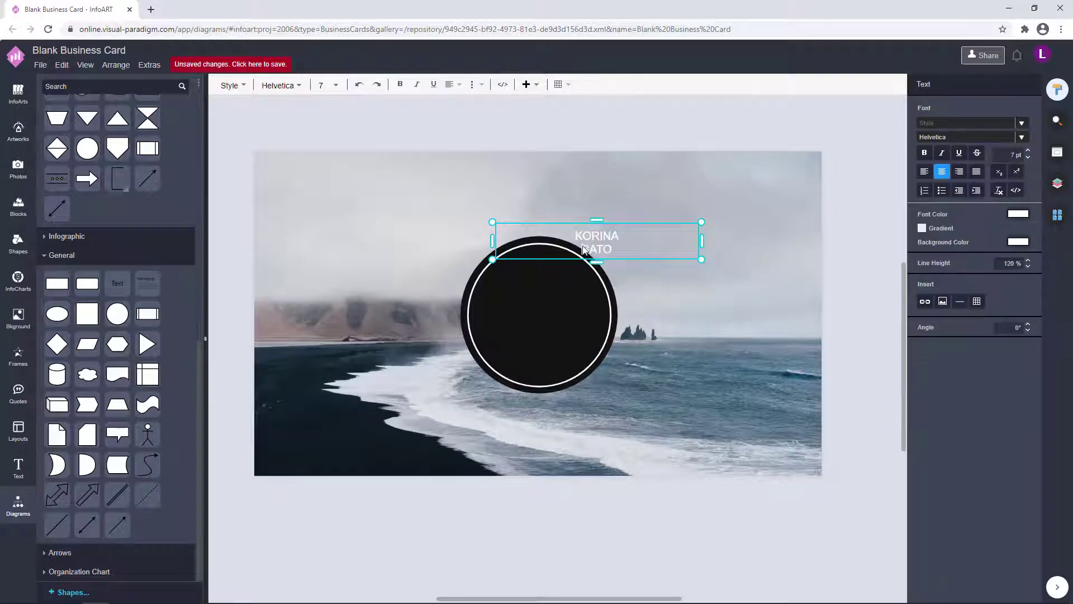
key("BackSpace")
Narrow the name's text box and place it centred just below the circle.
left_click(632, 207)
left_click_drag(616, 241, 559, 423)
left_click_drag(645, 423, 543, 426)
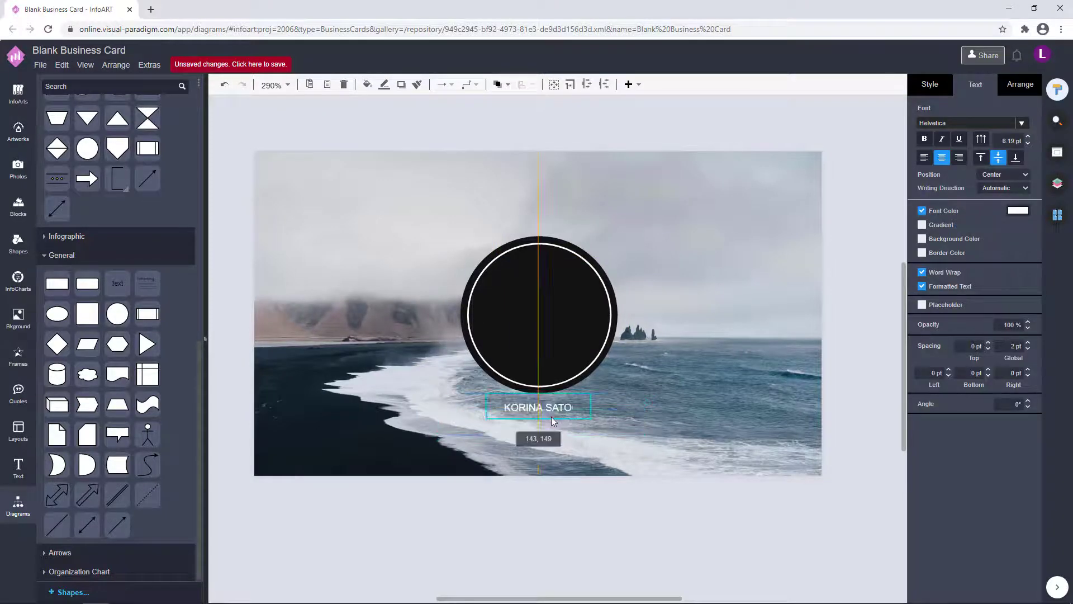
Set the name's font color to black.
left_click(1018, 211)
left_click(950, 327)
left_click(1035, 464)
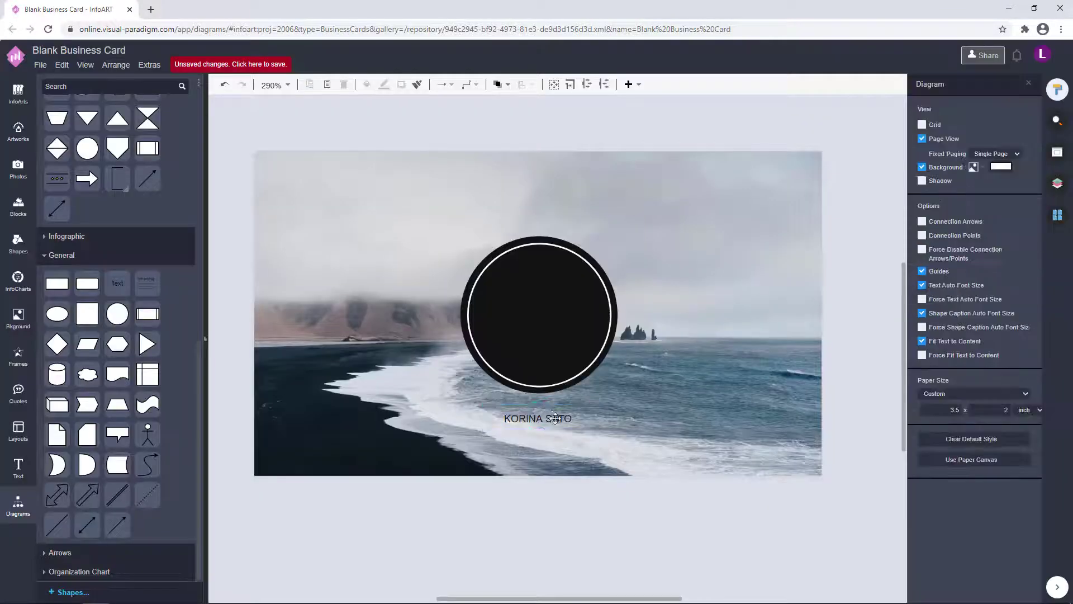
Set the name's font to Bellefair and fine-tune its centred position below the circle.
left_click_drag(553, 420, 553, 418)
left_click(1022, 123)
scroll(958, 232, "down", 5)
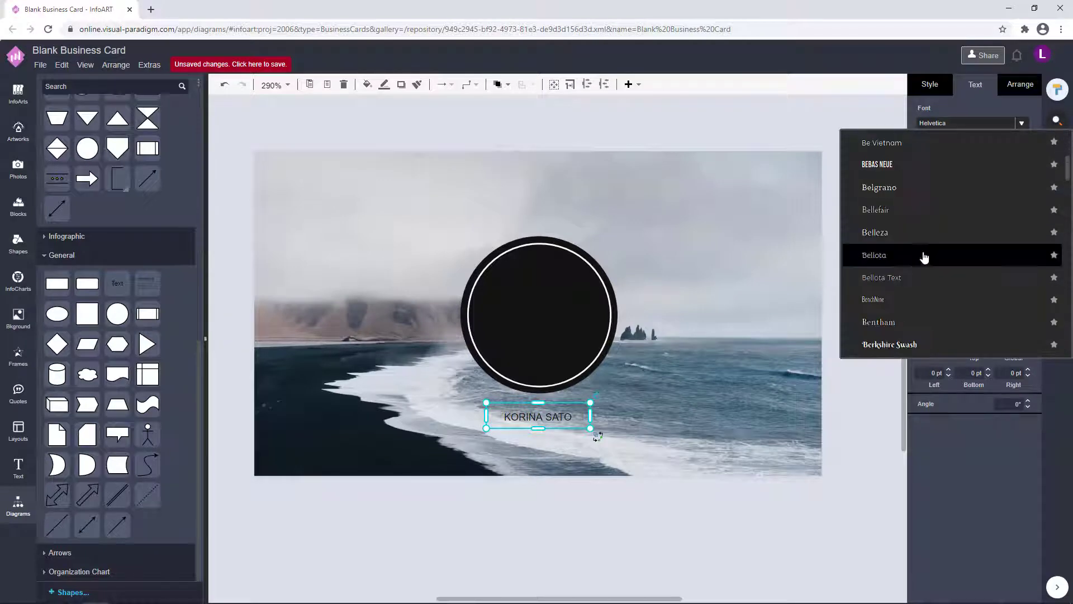
left_click(923, 257)
left_click(806, 340)
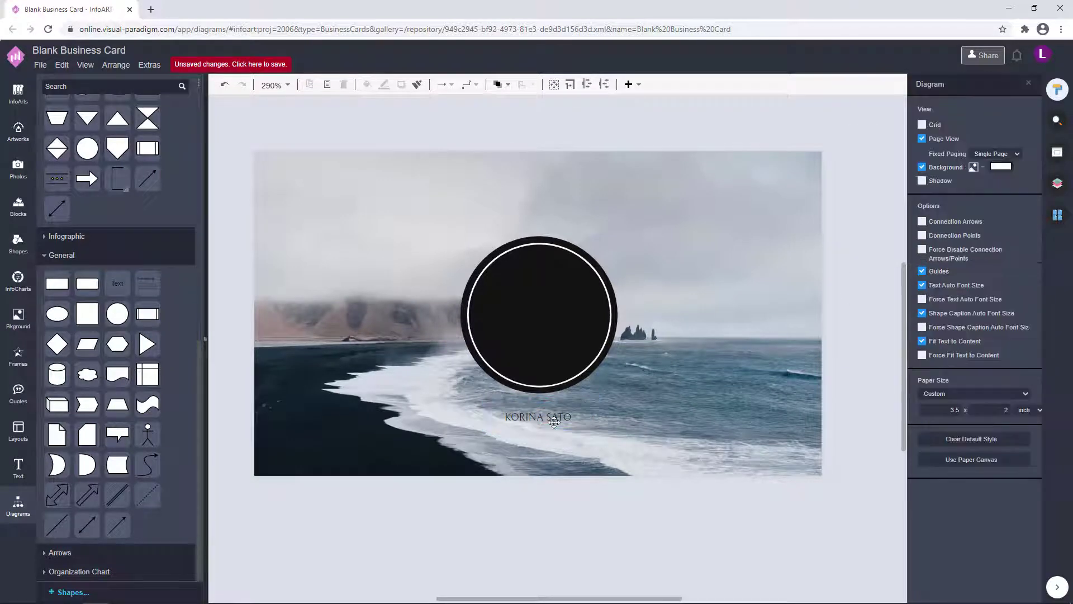
left_click_drag(559, 419, 559, 418)
left_click(877, 376)
left_click(551, 412)
double_click(567, 411)
left_click(847, 387)
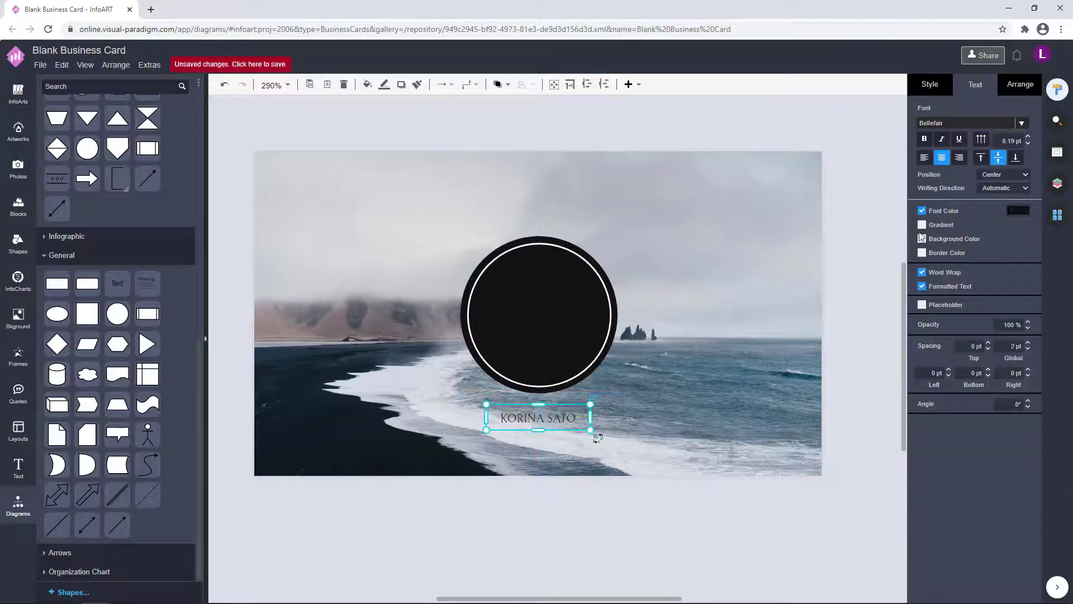
left_click(1022, 124)
scroll(950, 268, "down", 5)
scroll(942, 280, "down", 5)
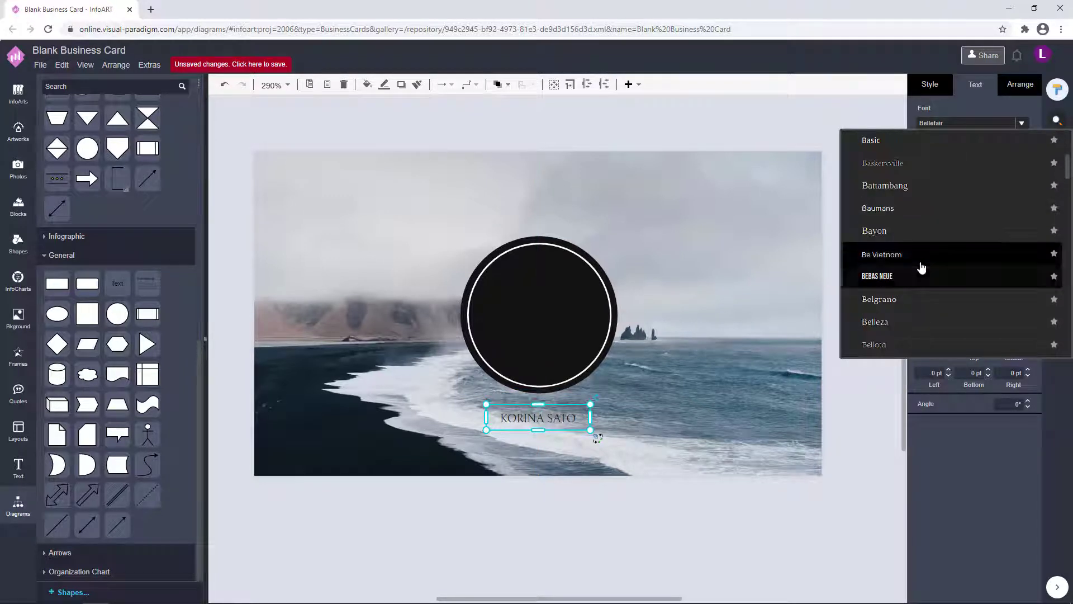
left_click(861, 347)
left_click(861, 347)
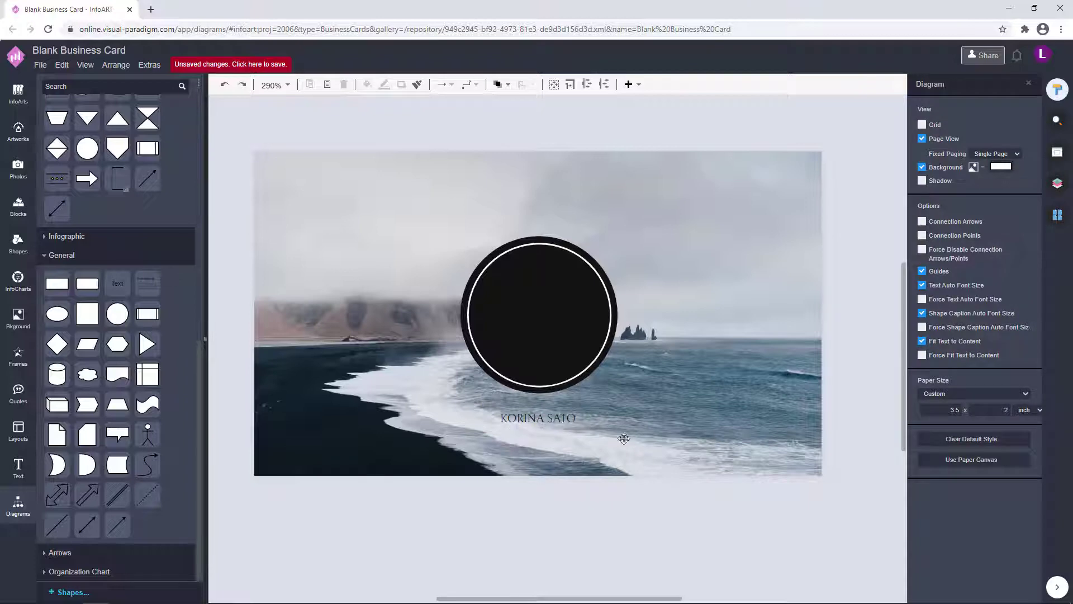
Move the name into the lower part of the black circle and set its font color to white.
left_click_drag(565, 421, 571, 351)
left_click(1017, 211)
left_click(949, 321)
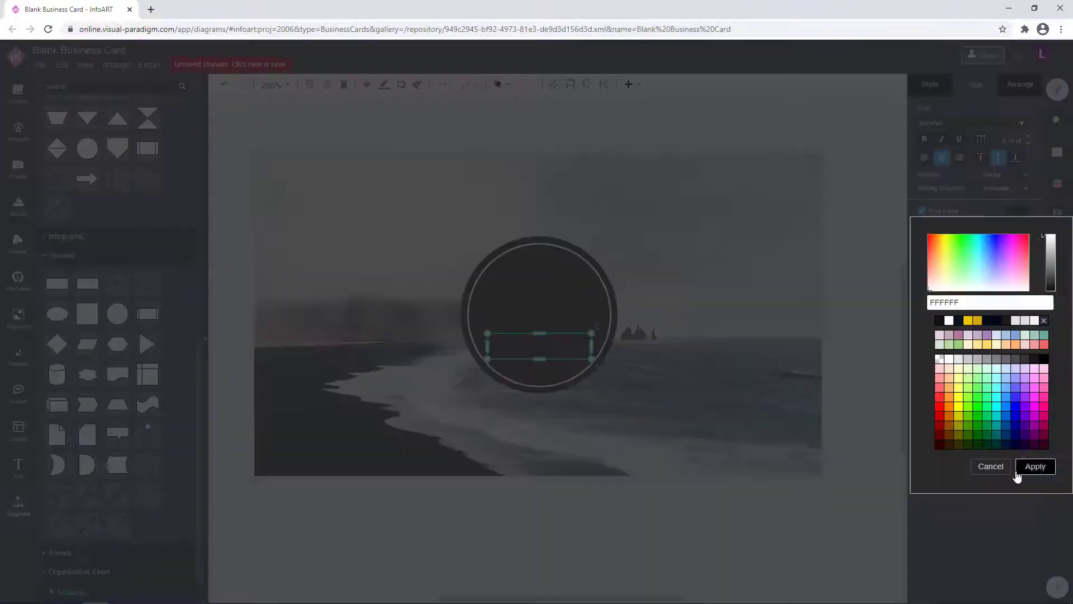
left_click(1017, 475)
left_click(625, 532)
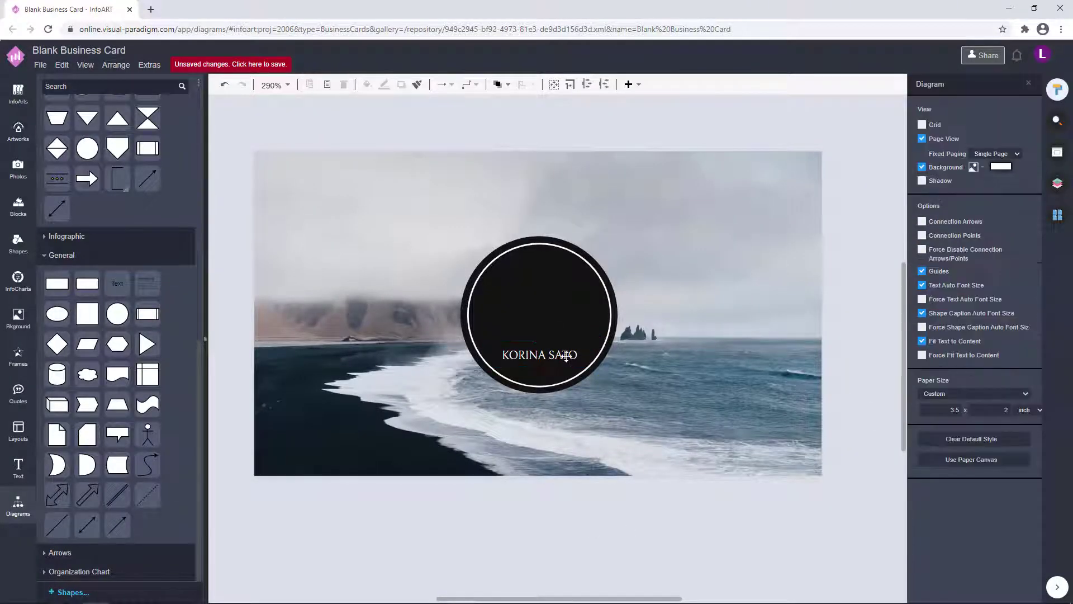
left_click(566, 357)
Add a separate white text box containing the letter K above the card and adjust its width.
left_click(381, 122)
double_click(382, 121)
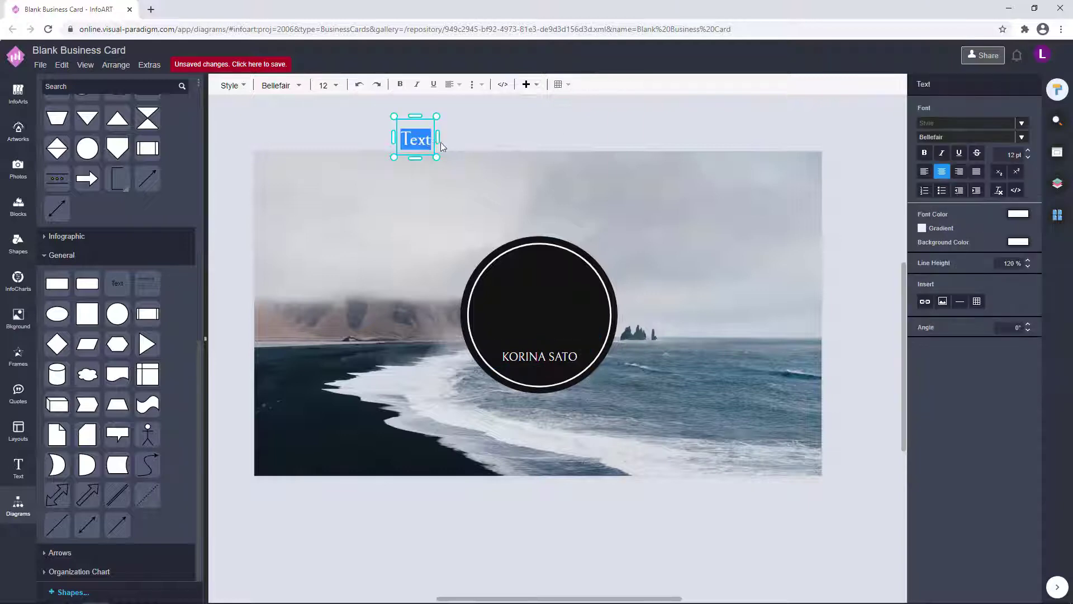
left_click_drag(437, 157, 526, 158)
double_click(445, 145)
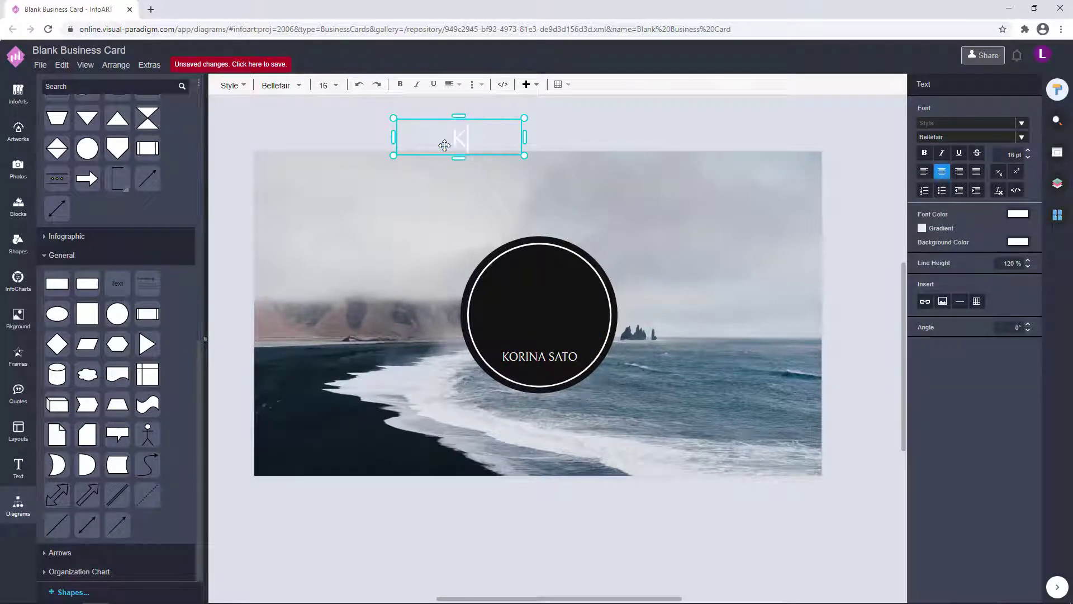
left_click(427, 119)
left_click(403, 342)
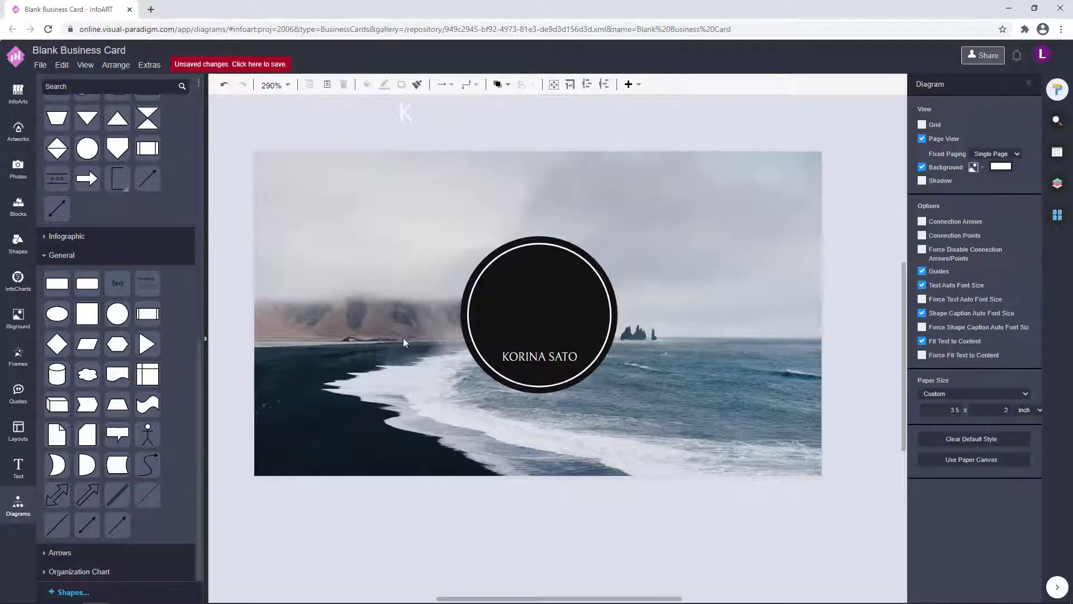
Draw a diagonal line across the black circle above the name and color it white.
left_click_drag(56, 525, 534, 291)
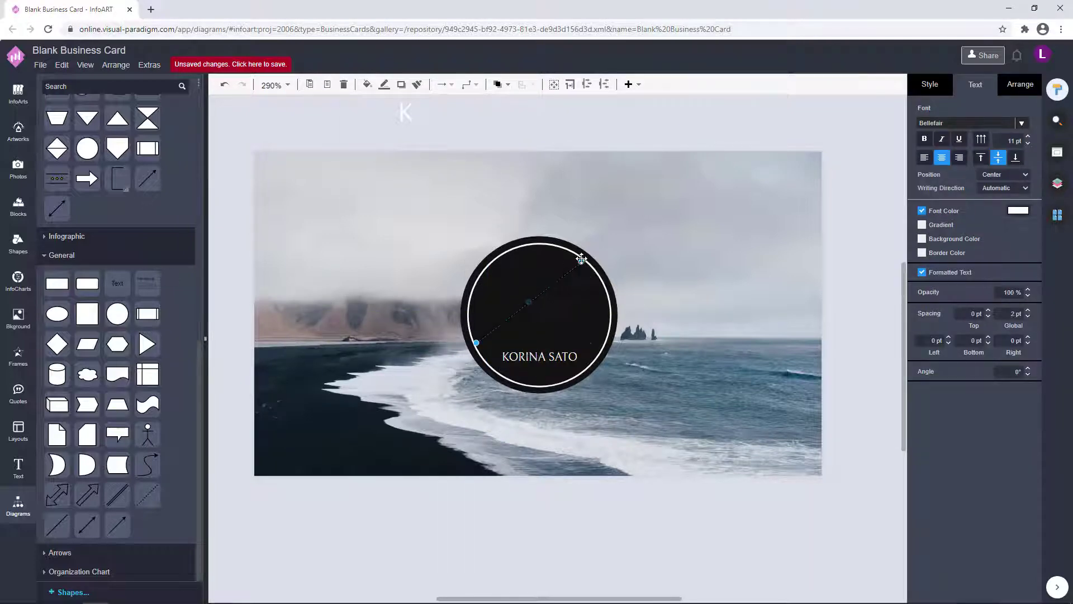
left_click(931, 85)
left_click(1018, 162)
left_click(940, 271)
left_click(1035, 417)
left_click(840, 387)
Shift the diagonal line so its lower end meets the white ring, nudging it into place.
scroll(479, 317, "up", 5)
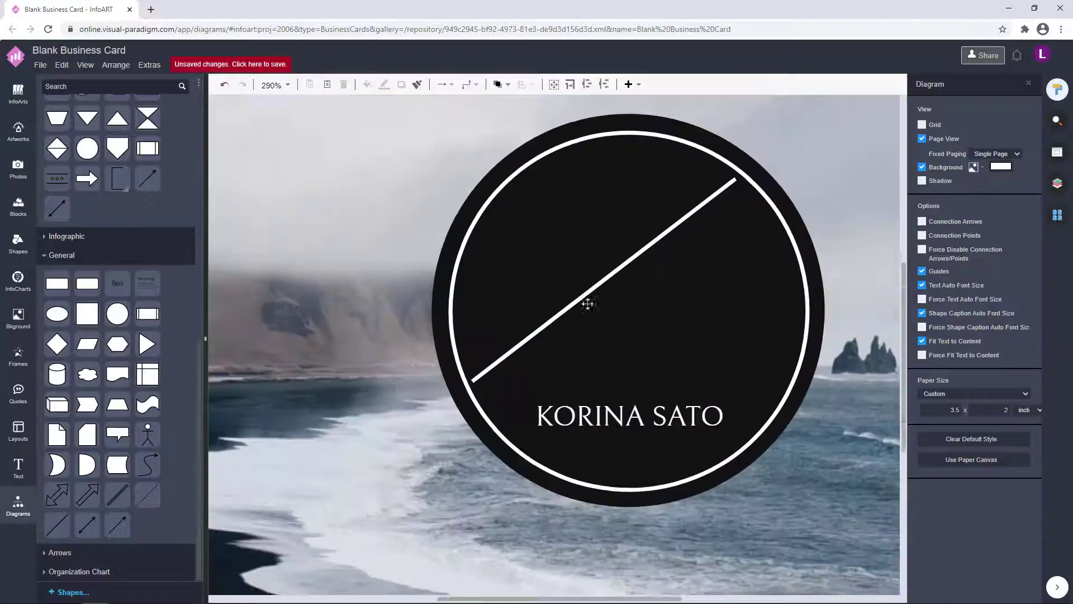
left_click(586, 293)
left_click_drag(538, 351, 660, 254)
key("Right")
key("Right")
key("Right")
key("Up")
key("Up")
key("Up")
key("Up")
key("Right")
key("Right")
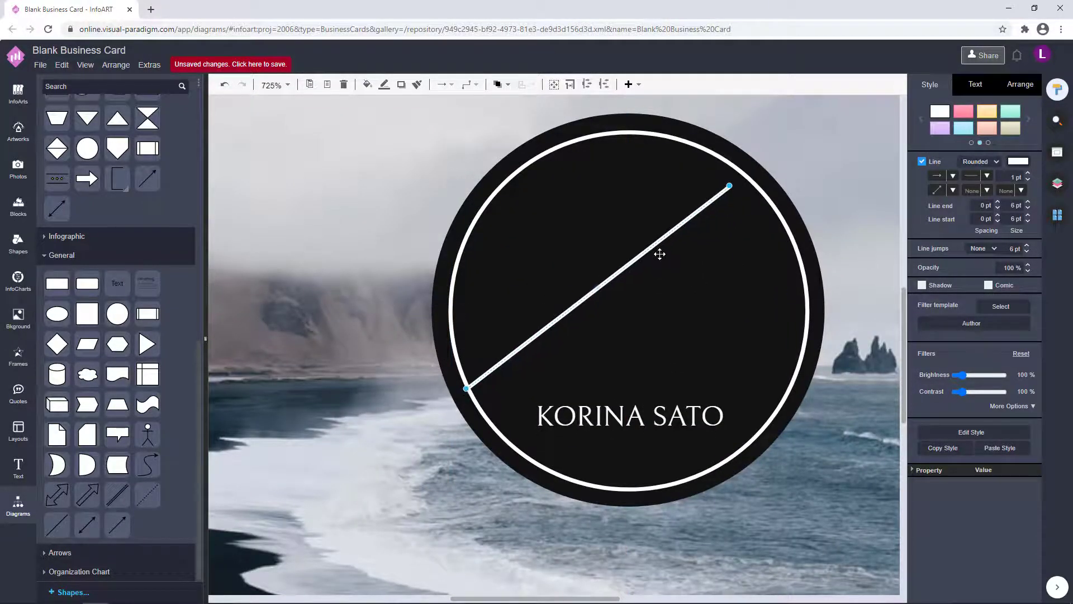
Extend the diagonal line's upper end and reposition the line so both ends touch the white ring.
left_click(1016, 85)
mouse_move(732, 190)
left_mouse_down()
mouse_move(768, 164)
mouse_move(752, 165)
mouse_move(752, 194)
left_mouse_up()
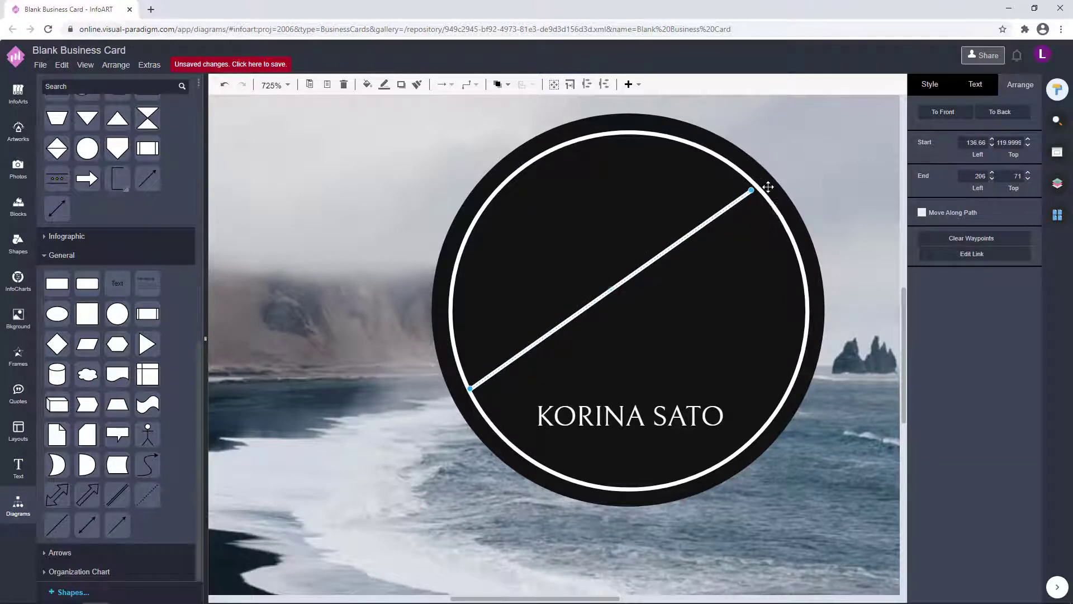
left_click(773, 187)
left_click_drag(725, 208, 727, 197)
left_click_drag(780, 216, 796, 221)
key("ctrl+z")
left_click_drag(736, 199, 737, 223)
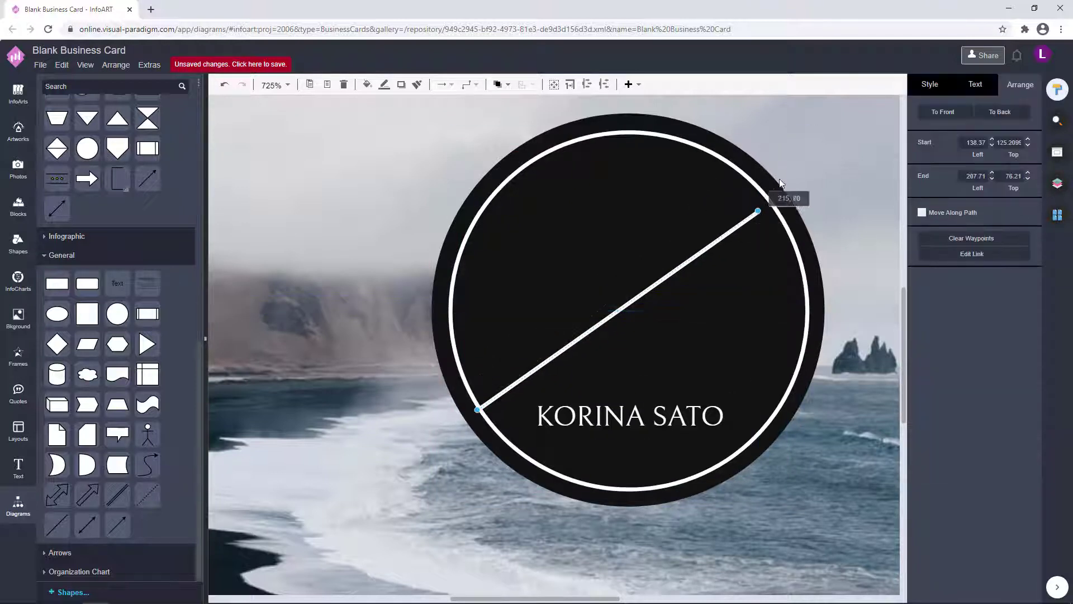
left_click_drag(780, 179, 779, 217)
left_click(643, 302)
left_click_drag(636, 305, 634, 301)
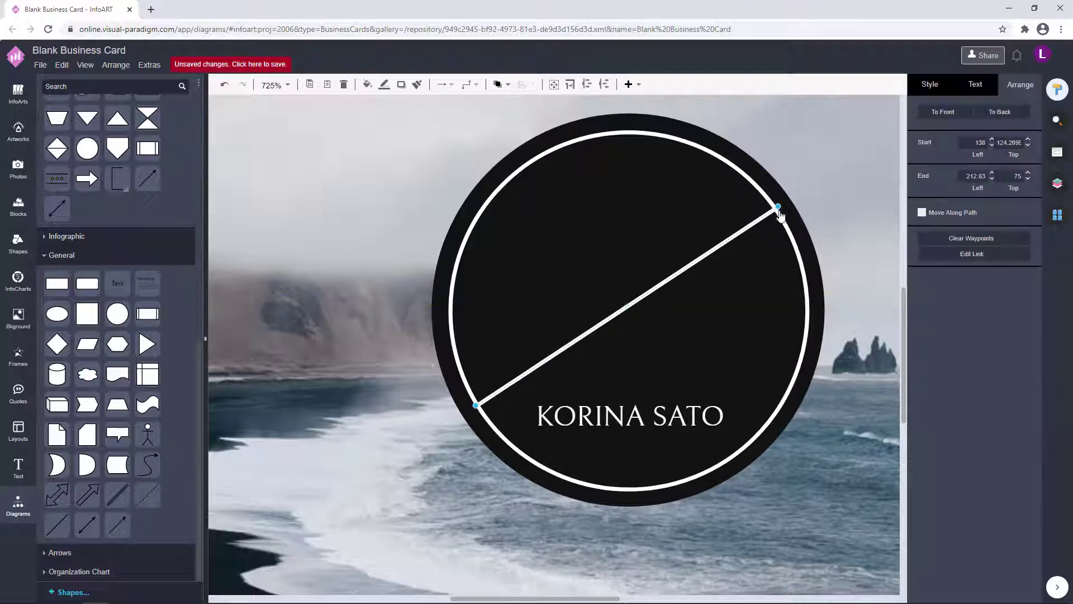
Take the diagonal line off the card, adjust it and place it back across the circle between the ring's edges.
left_click_drag(788, 229, 597, 494)
left_click(838, 218)
scroll(834, 218, "down", 4)
left_click(528, 538)
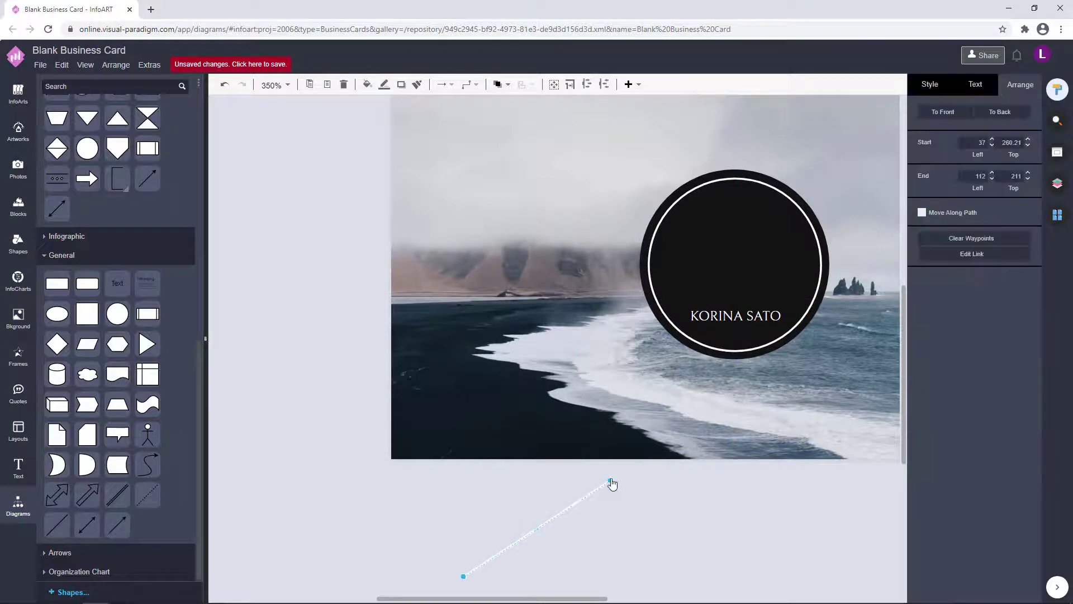
left_click(593, 499)
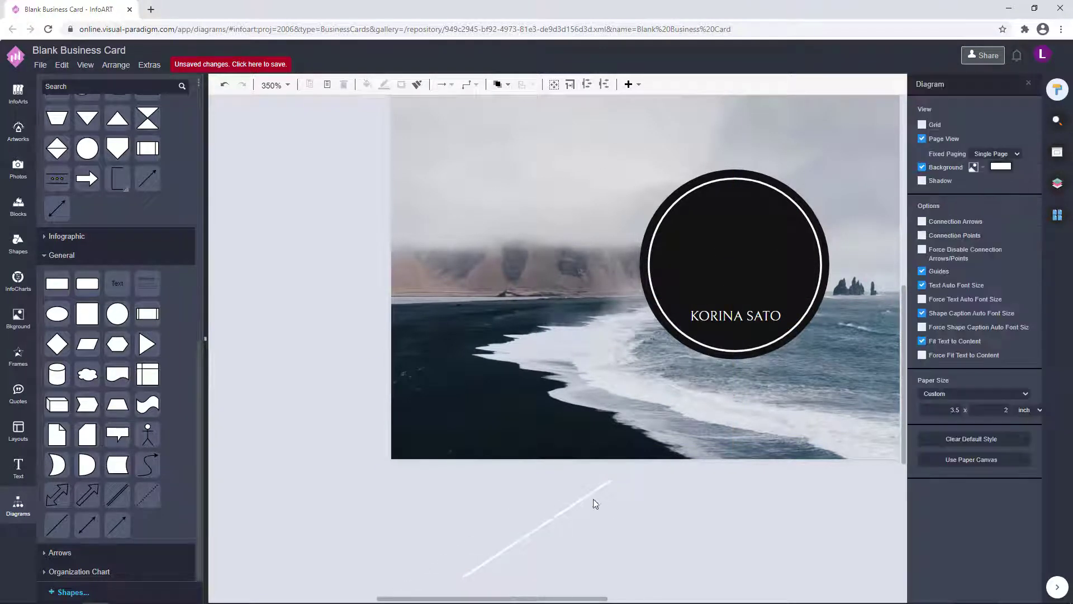
left_click_drag(590, 495, 753, 240)
left_click(495, 570)
left_click(729, 521)
left_click(787, 495)
scroll(788, 494, "down", 2)
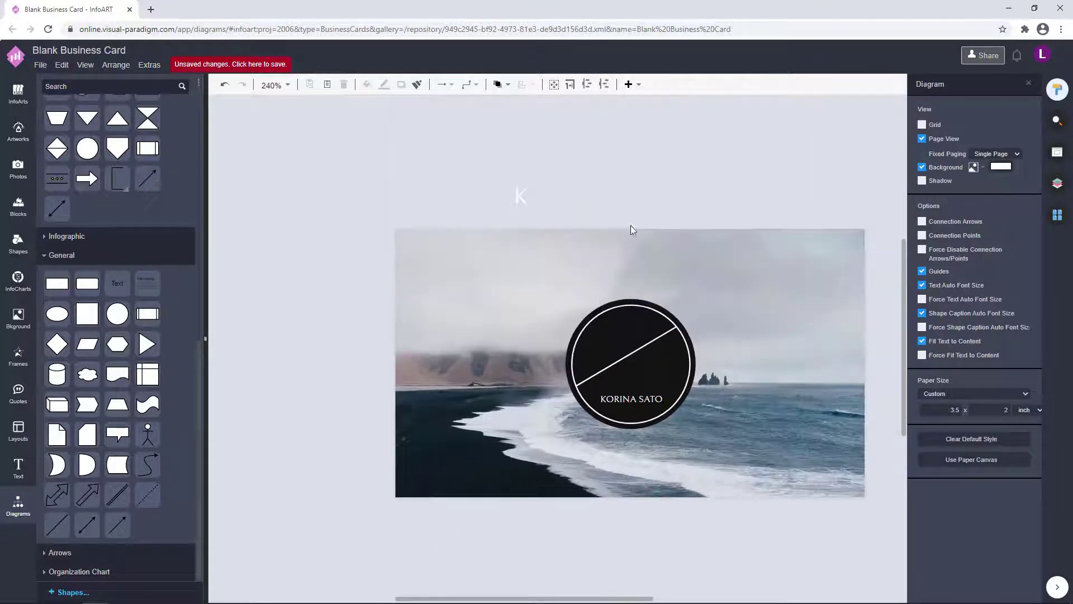
Move the letter K into the circle, above the diagonal line in its upper-left half.
left_click_drag(517, 190, 606, 326)
scroll(631, 373, "up", 4)
left_click_drag(696, 294, 584, 298)
Change a copy of the K to the letter S and place it in the circle's lower-right half, below the diagonal.
double_click(654, 327)
type("S")
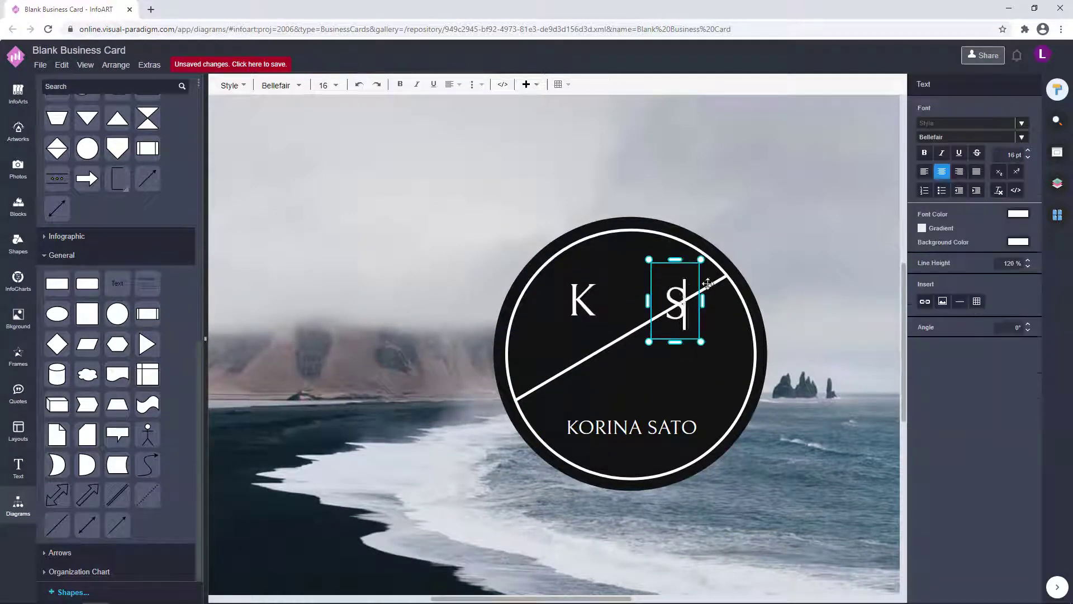
left_click(808, 85)
left_click_drag(676, 301, 676, 360)
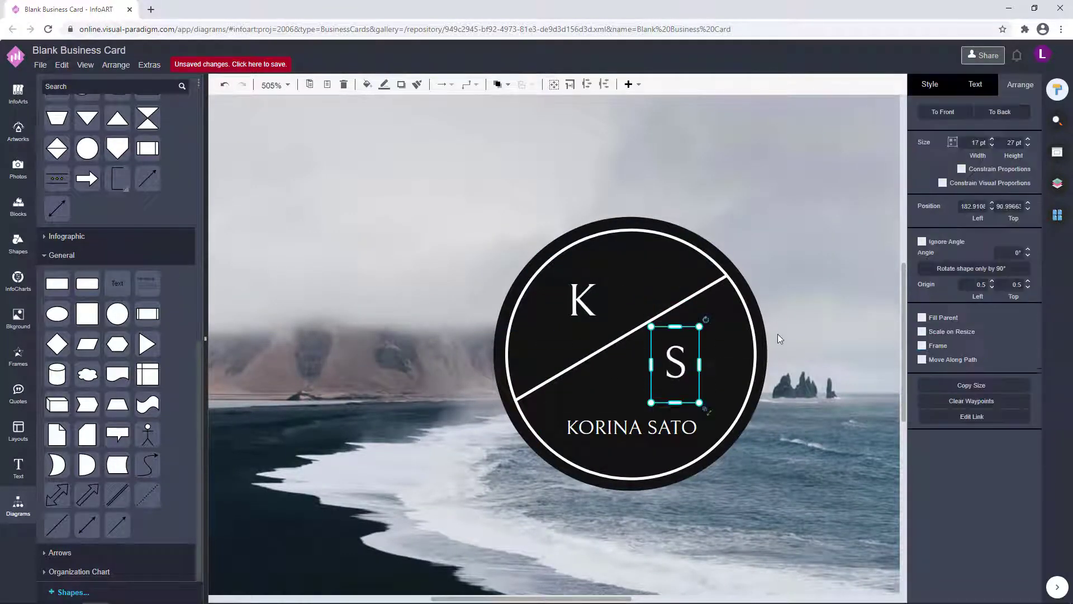
scroll(777, 333, "down", 3)
left_click_drag(639, 300, 460, 301)
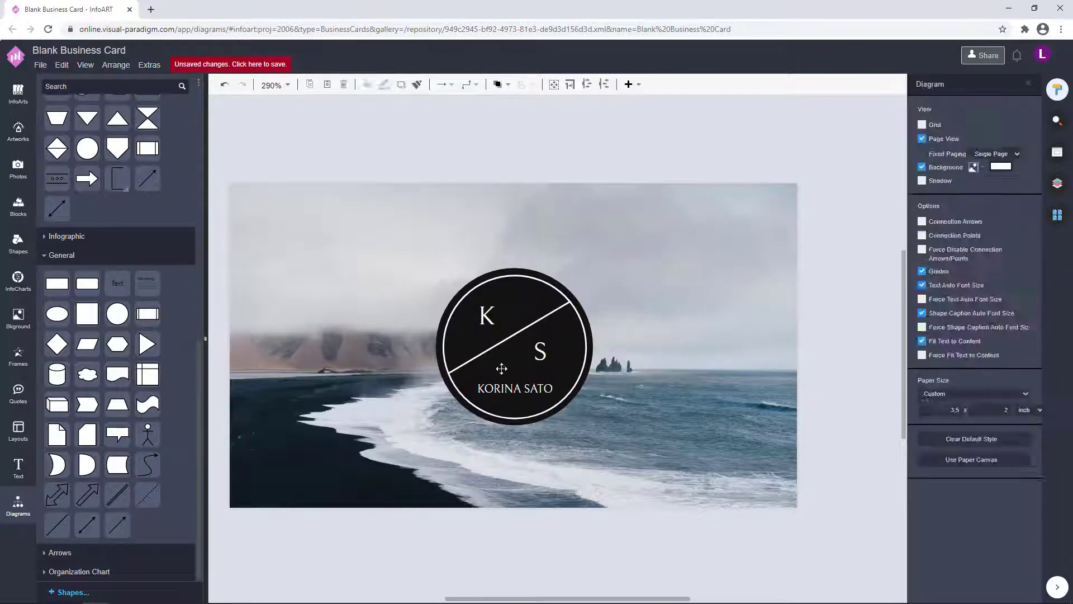
Set the font size of the letters K and S to 20 pt.
left_click(486, 316)
left_click(540, 352, "shift")
left_click(978, 86)
left_click_drag(999, 141, 1055, 150)
type("20")
key("Return")
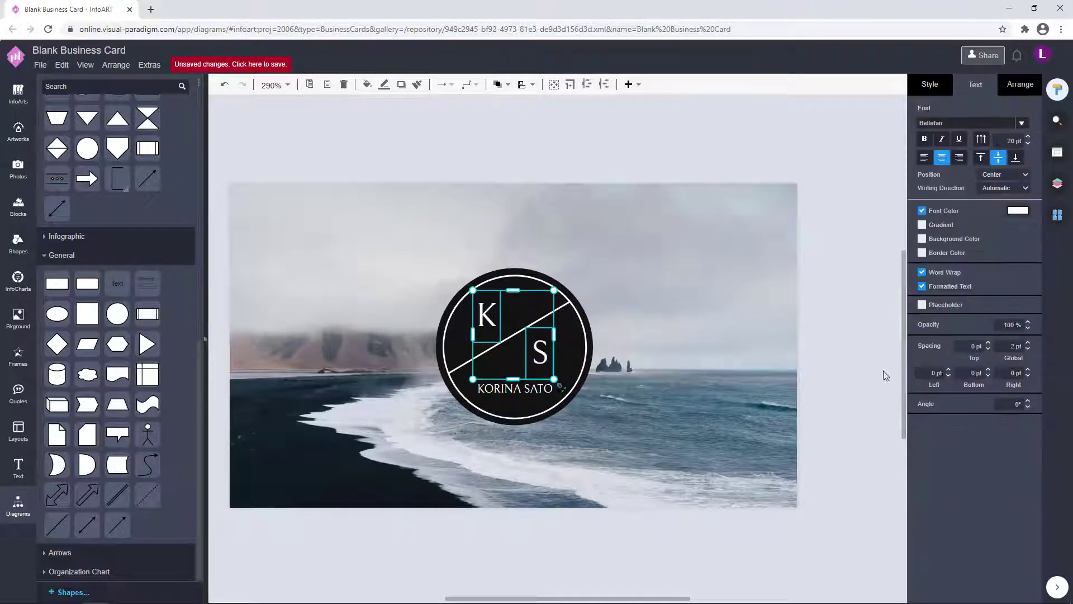
Shift the letter K slightly to the right within the circle's upper-left half.
left_click(861, 369)
left_click(487, 317)
left_click_drag(488, 317, 491, 316)
left_click(839, 347)
Reduce the cardholder's name in the circle to 6 pt and move it slightly lower.
double_click(514, 389)
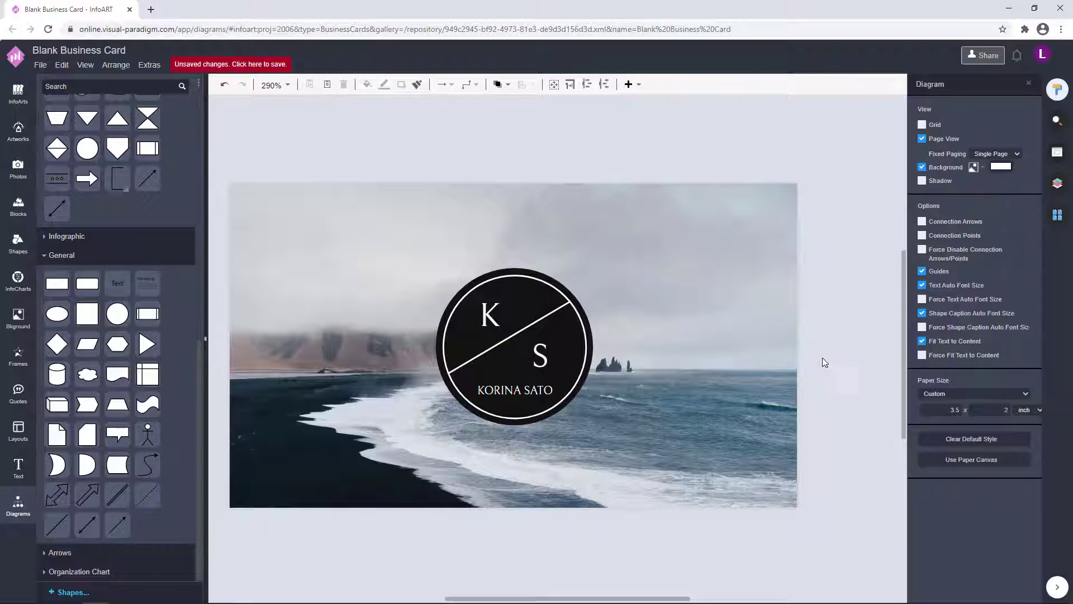
type("6")
key("Return")
left_click(844, 374)
left_click_drag(514, 391, 514, 398)
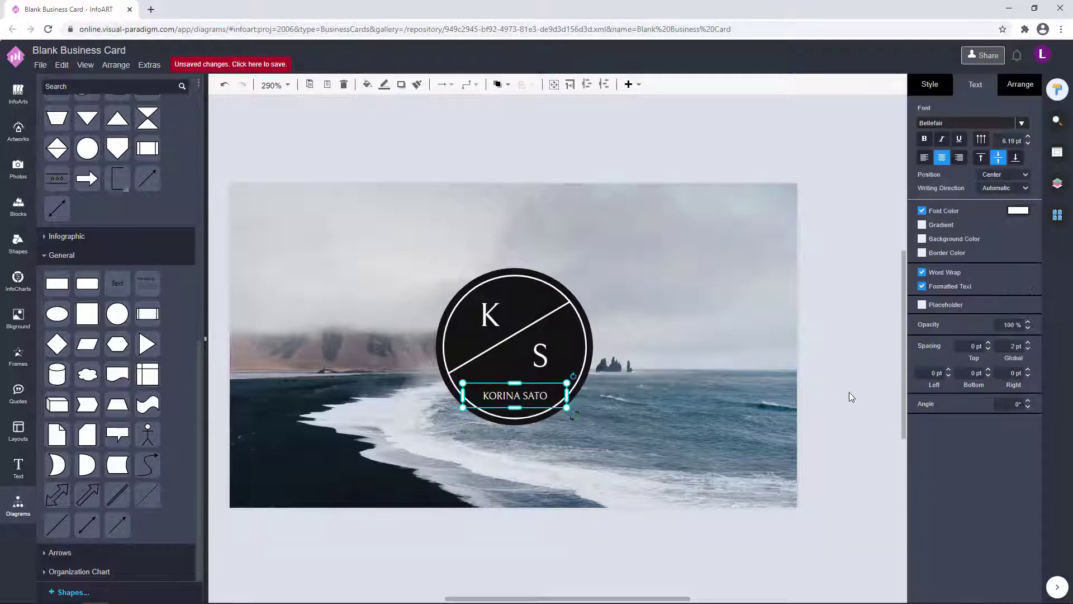
left_click(851, 395)
left_click(527, 397)
left_click(839, 364)
left_click(839, 358)
Fine-tune the position of the letter S, placing it slightly higher below the diagonal line.
left_click_drag(494, 317, 535, 319)
scroll(542, 407, "up", 3)
left_click(701, 353)
scroll(701, 353, "down", 1)
scroll(701, 353, "down", 2)
left_click_drag(591, 379, 592, 378)
left_click(744, 358)
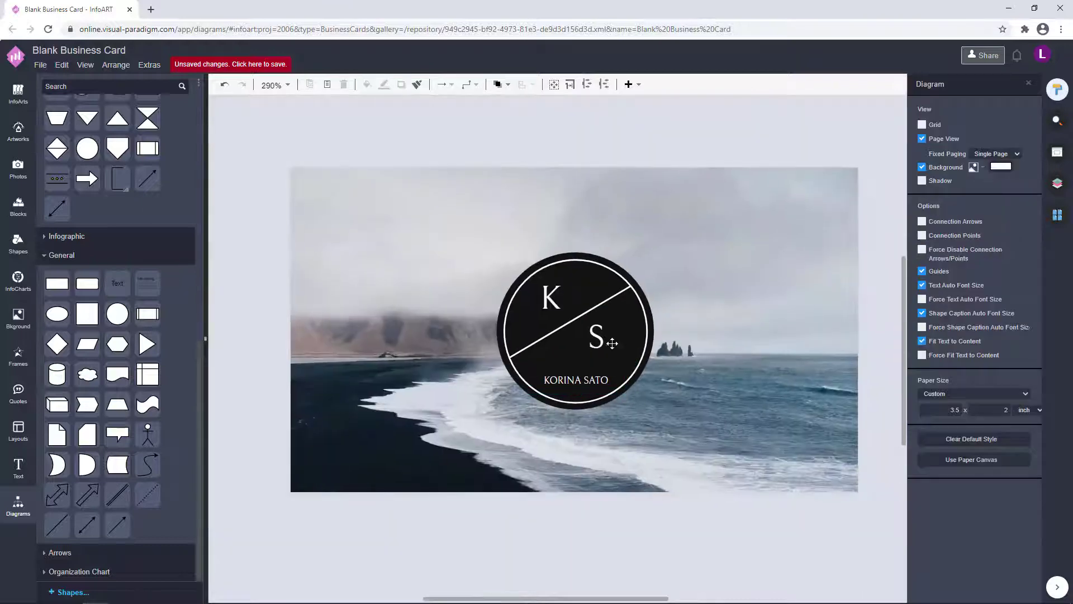
left_click_drag(606, 342, 609, 342)
left_click(744, 320)
left_click(558, 300)
left_click(601, 335)
Enlarge the letters K and S to 22 pt and shift the S slightly left and down.
left_click(551, 299)
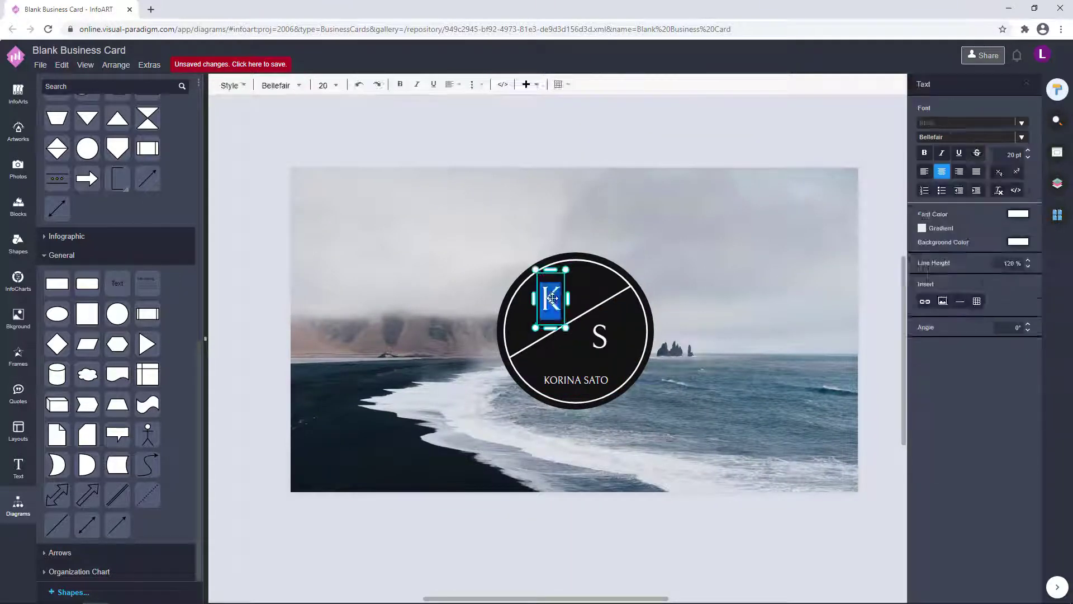
left_click(611, 334, "shift")
type("22")
key("Return")
left_click(809, 360)
left_click_drag(602, 337, 598, 340)
left_click(739, 284)
Increase the font size of the letters K and S to 25 pt.
left_click(600, 339)
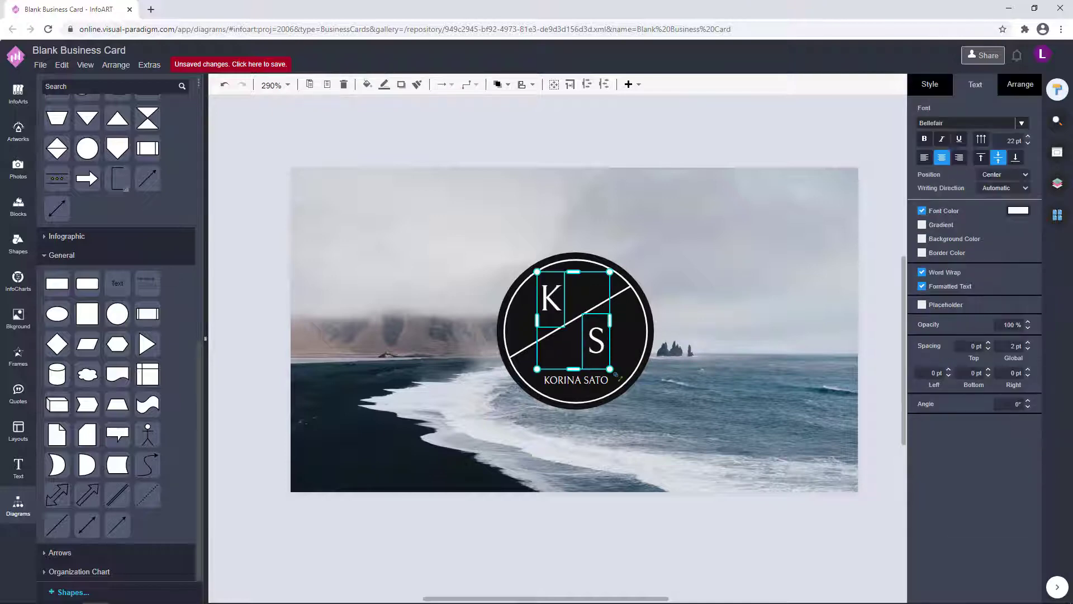
type("24")
key("Return")
key("Return")
left_click(738, 274)
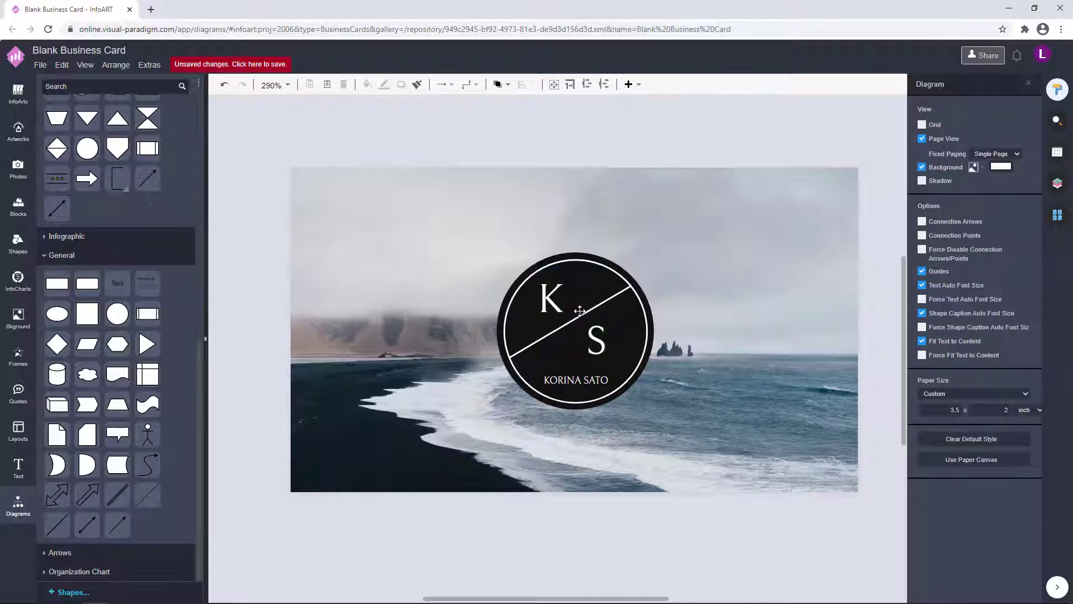
Nudge the S slightly left and down and the K slightly up to balance them around the diagonal.
left_click_drag(598, 340, 594, 339)
left_click(728, 282)
left_click(600, 338)
key("Down")
left_click(551, 299)
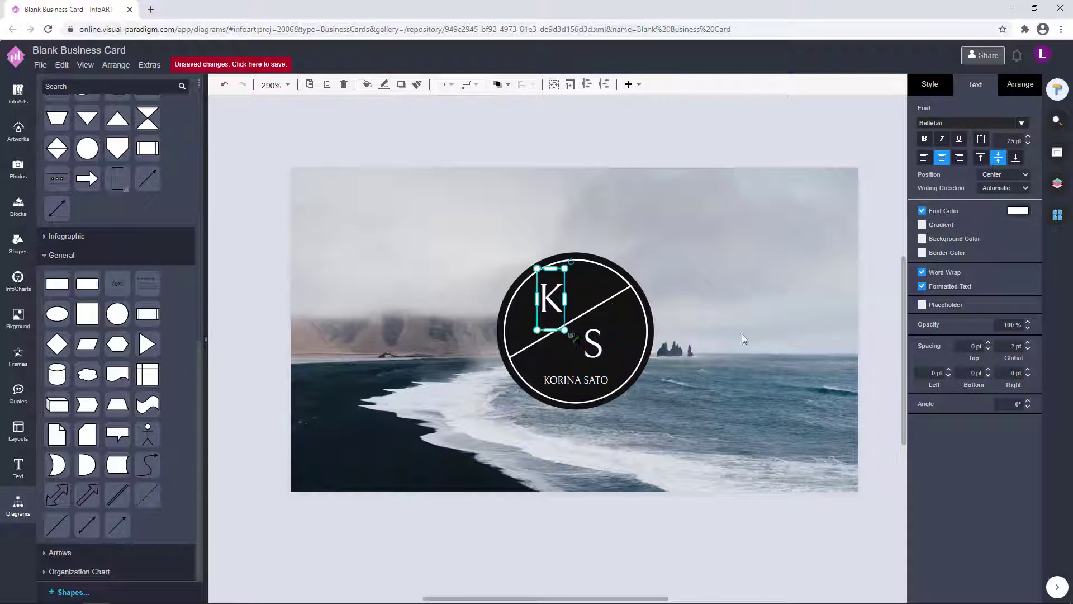
key("Up")
left_click(743, 336)
left_click(593, 344)
left_click(777, 402)
scroll(791, 443, "down", 2)
scroll(633, 364, "up", 1)
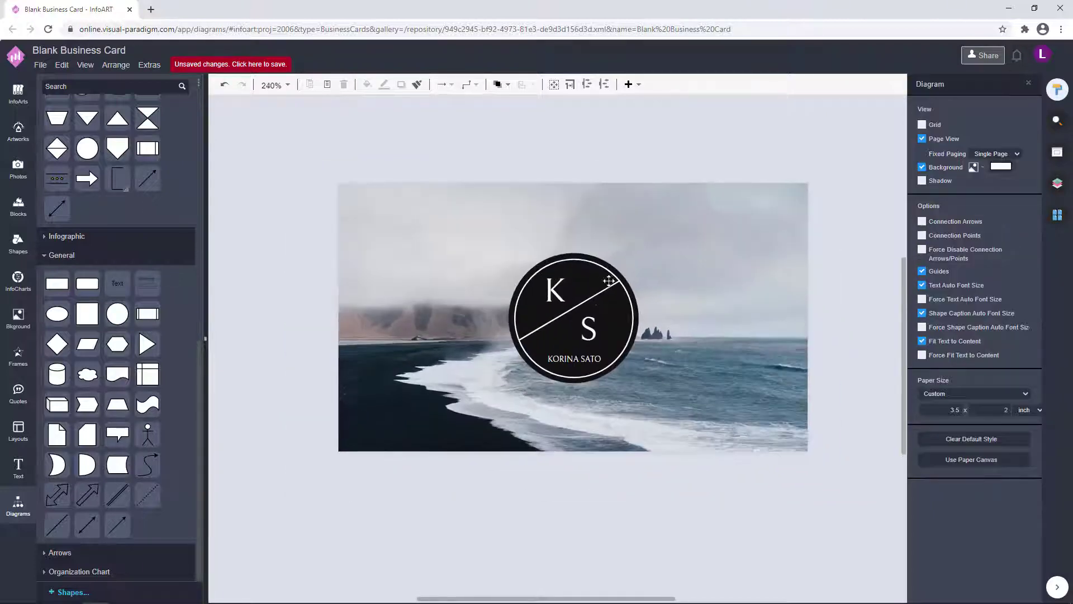
Set the font size of the cardholder's name in the circle to 5.5 pt.
left_click(595, 360)
left_click(614, 387)
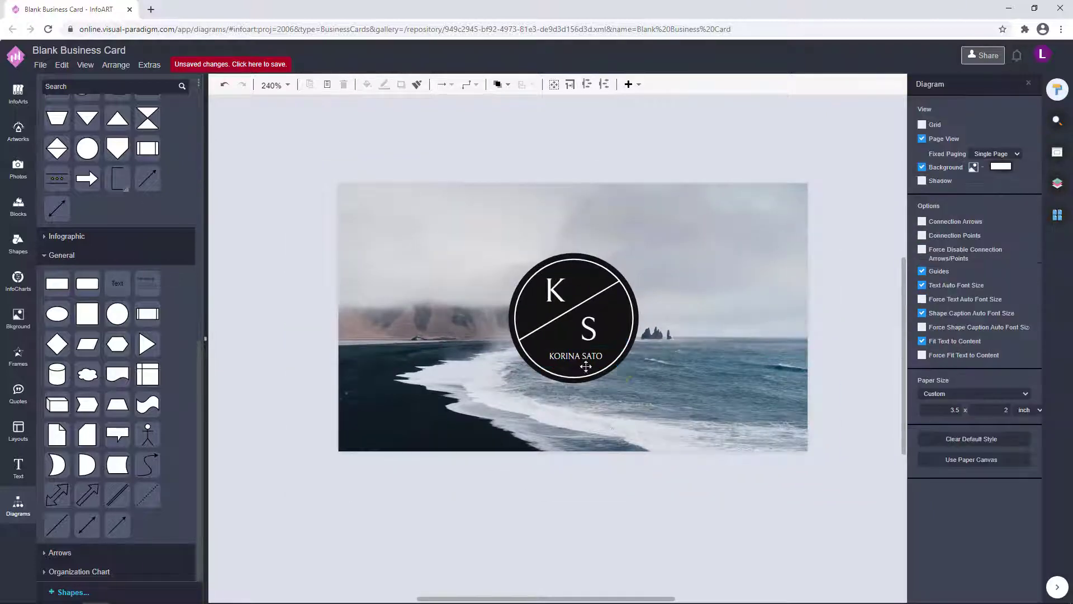
left_click(592, 336)
double_click(562, 358)
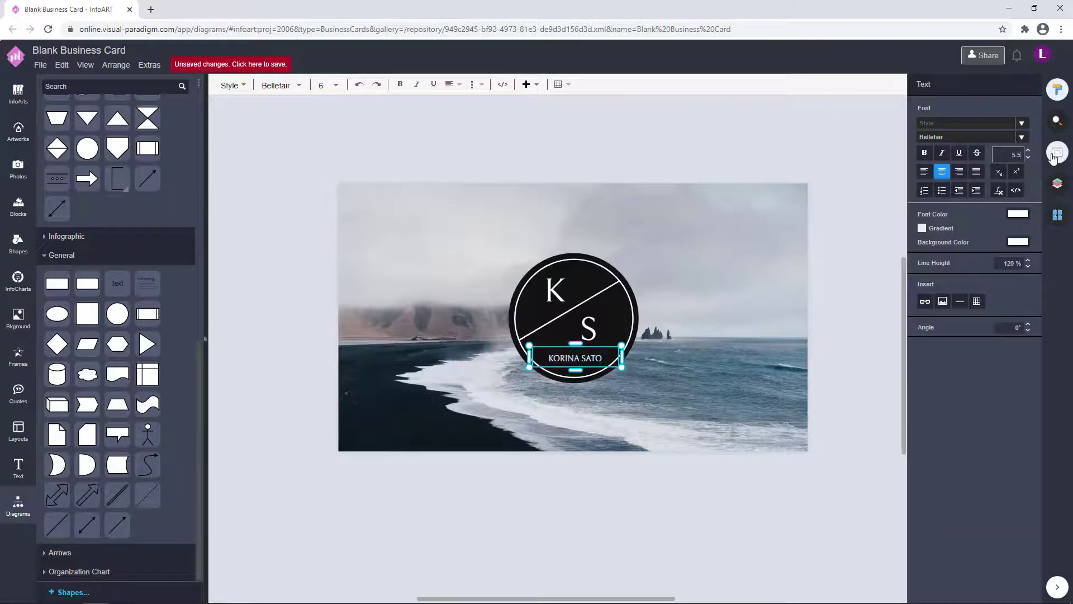
key("Return")
left_click(833, 268)
Nudge the name slightly down and to the right to centre it beneath the initials.
left_click(574, 356)
key("Down")
key("Down")
left_click(609, 496)
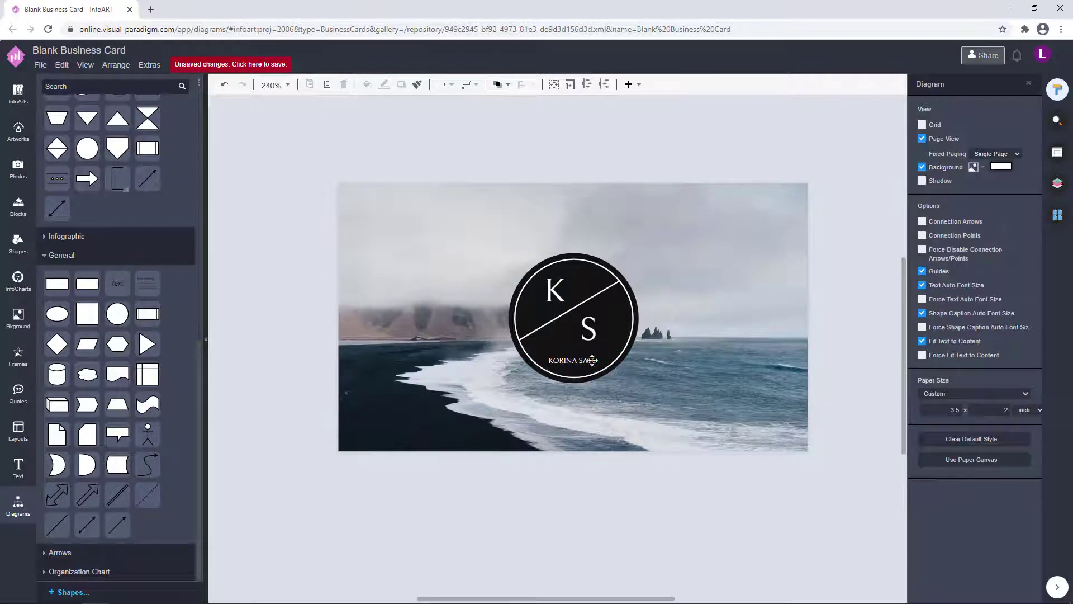
left_click(592, 360)
left_click(605, 381)
left_click(591, 361)
left_click(650, 539)
left_click(597, 360)
key("Right")
left_click(810, 319)
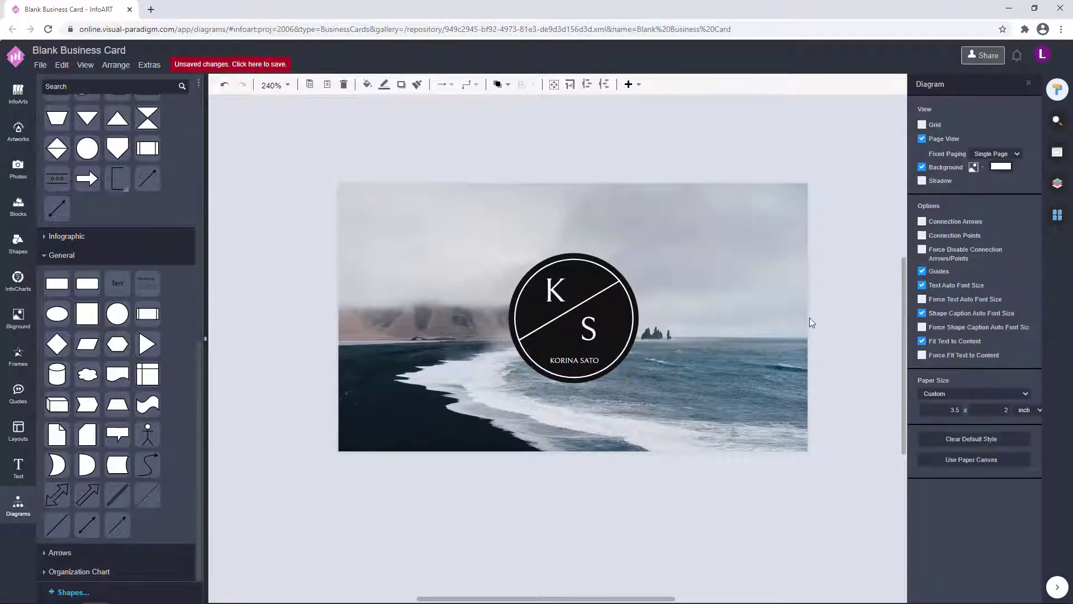
Set the font color of the black badge circle to a very dark navy.
left_click(635, 319)
left_click(1018, 211)
left_click(1035, 466)
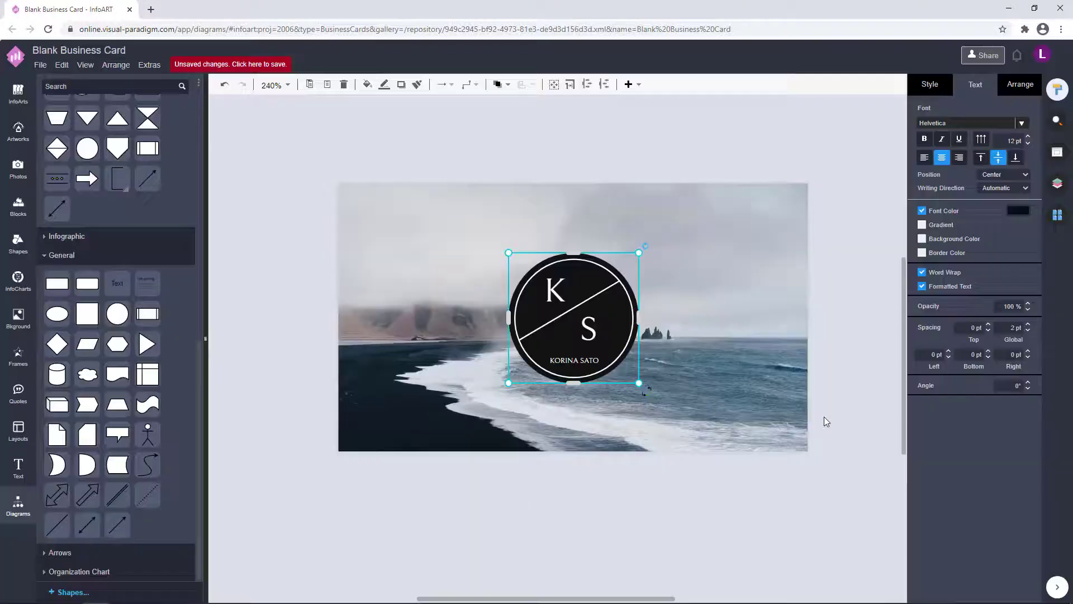
left_click(824, 417)
Change the badge circle's fill from black to a very dark navy.
left_click(628, 284)
left_click(930, 84)
left_click(1018, 163)
left_click(939, 275)
left_click(1035, 418)
left_click(825, 352)
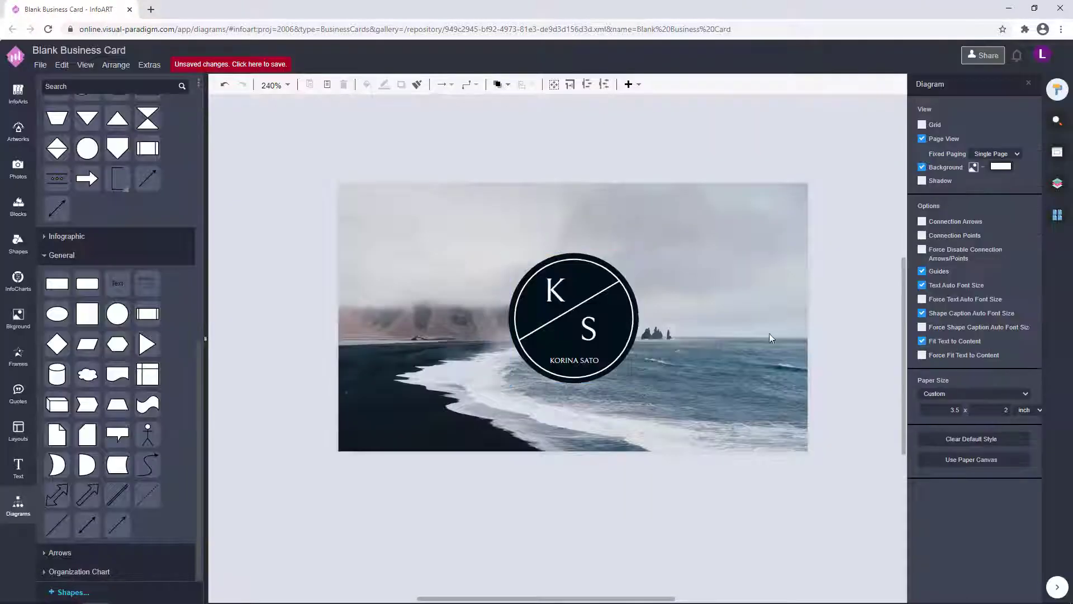
Lighten the badge circle's dark navy fill slightly.
scroll(634, 322, "up", 2)
left_click(635, 319)
left_click(1018, 163)
left_click(1047, 237)
left_click(1036, 418)
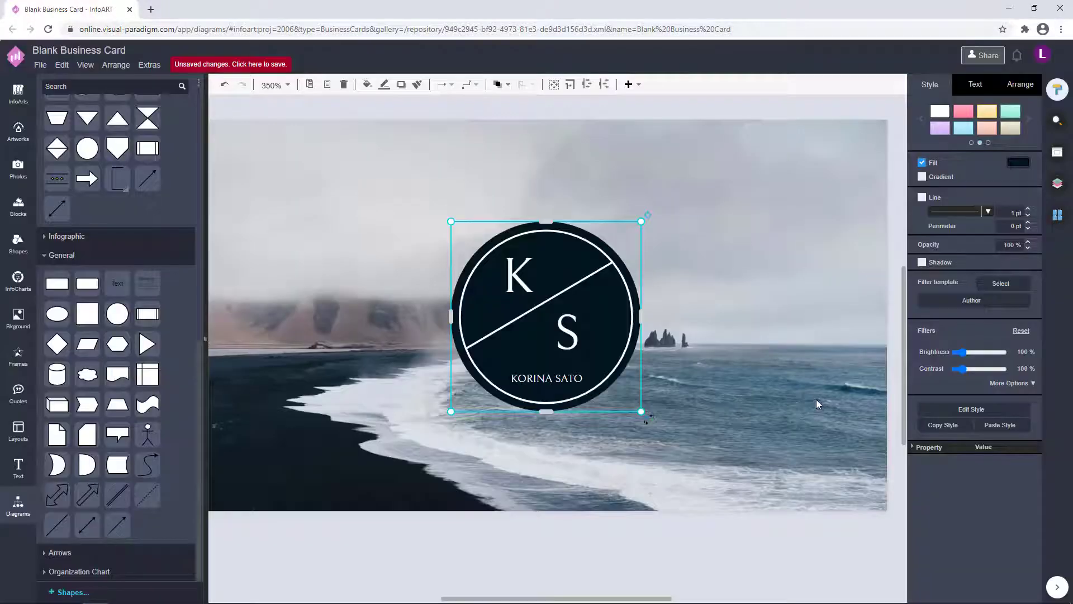
left_click(817, 399)
Refine the badge circle's fill to the dark blue 031A29.
scroll(700, 360, "down", 2)
scroll(668, 351, "up", 3)
left_click(643, 308)
left_click(1018, 163)
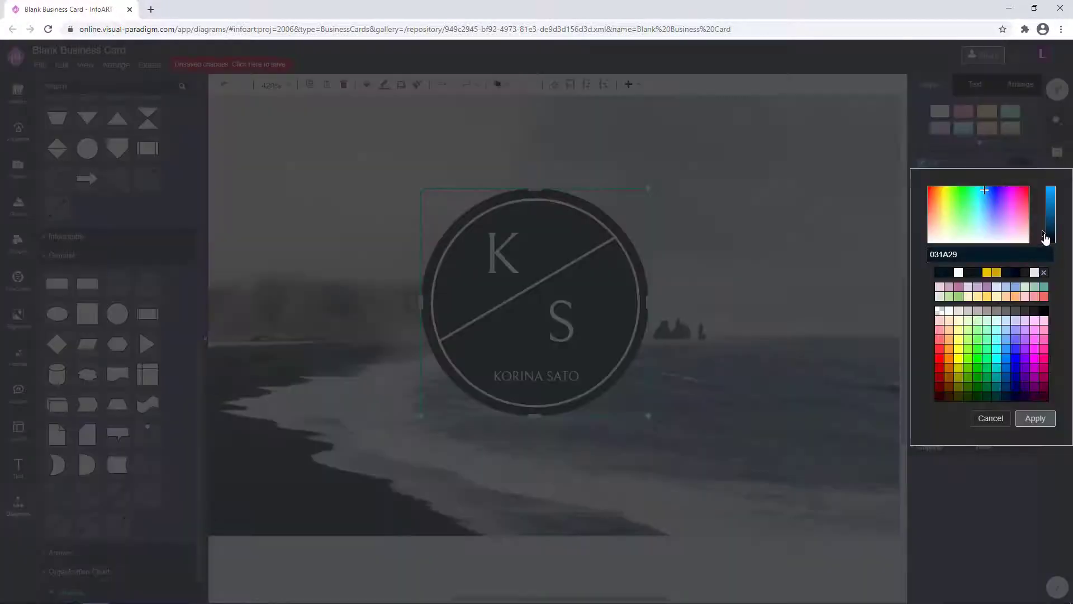
left_click(1035, 418)
left_click(771, 336)
scroll(772, 337, "down", 3)
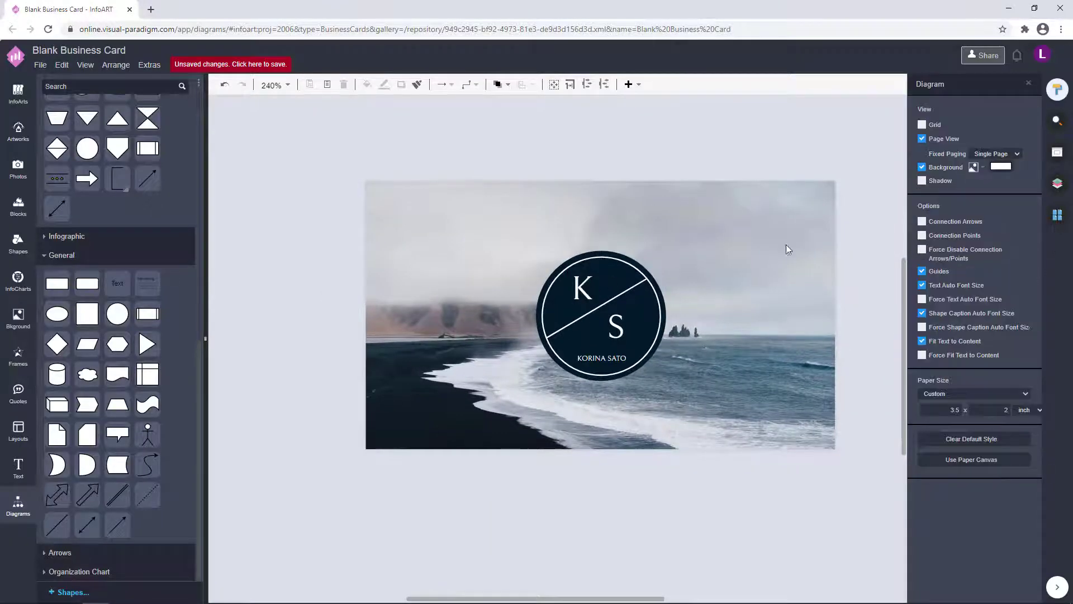
Duplicate the name text, place the copy just below the badge and change its wording to PHOTOGRAPHER.
left_click(613, 352)
left_click(764, 348)
left_click_drag(774, 356, 751, 357)
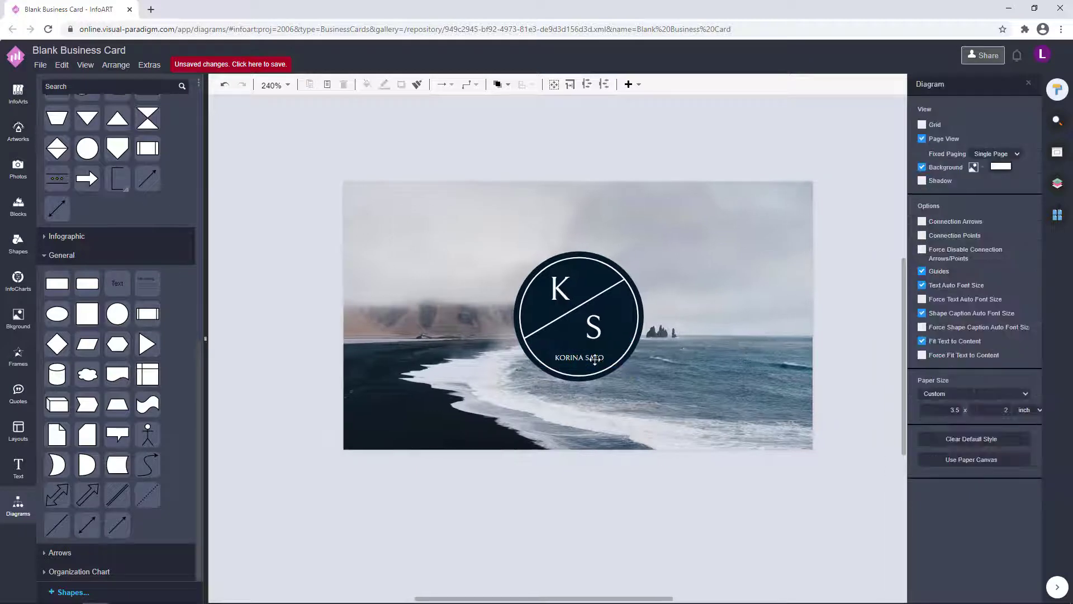
left_click(593, 357)
left_click_drag(594, 357, 589, 397)
double_click(580, 396)
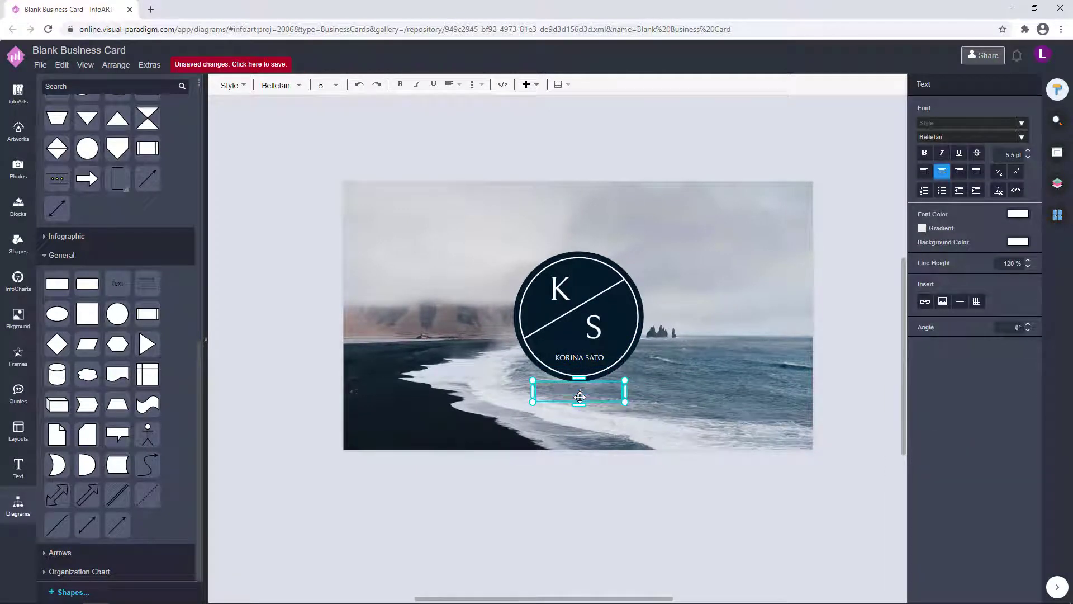
type("PHOTOGRAPHER")
left_click(648, 480)
Move the copied text to the card's upper right, reword it as the cardholder's name plus PHOTOGRAPHY and widen its box to one line.
left_click_drag(595, 398, 784, 248)
left_click(852, 251)
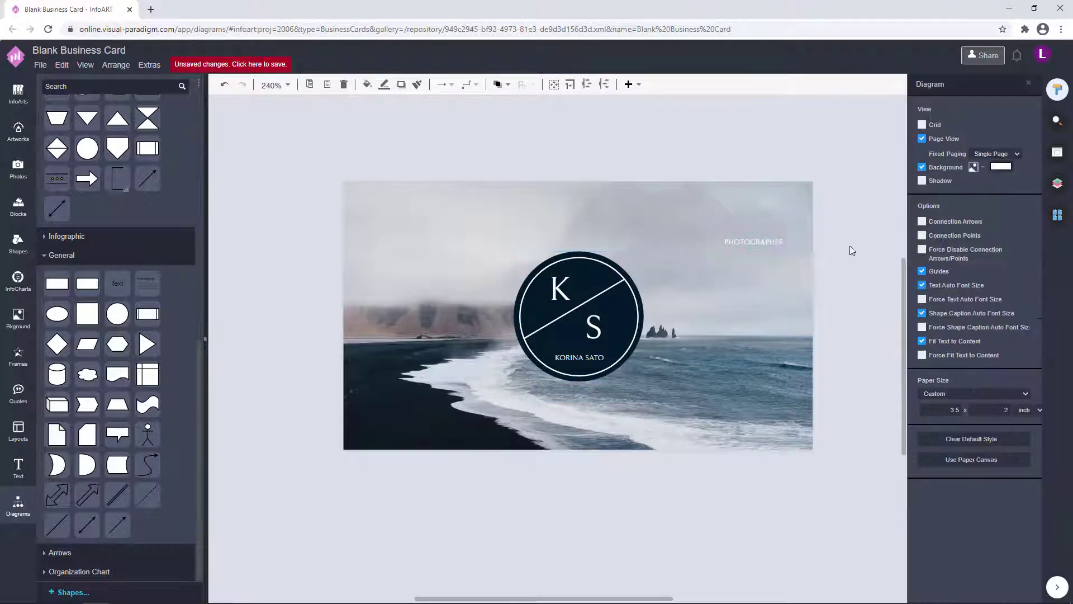
left_click(782, 243)
double_click(785, 241)
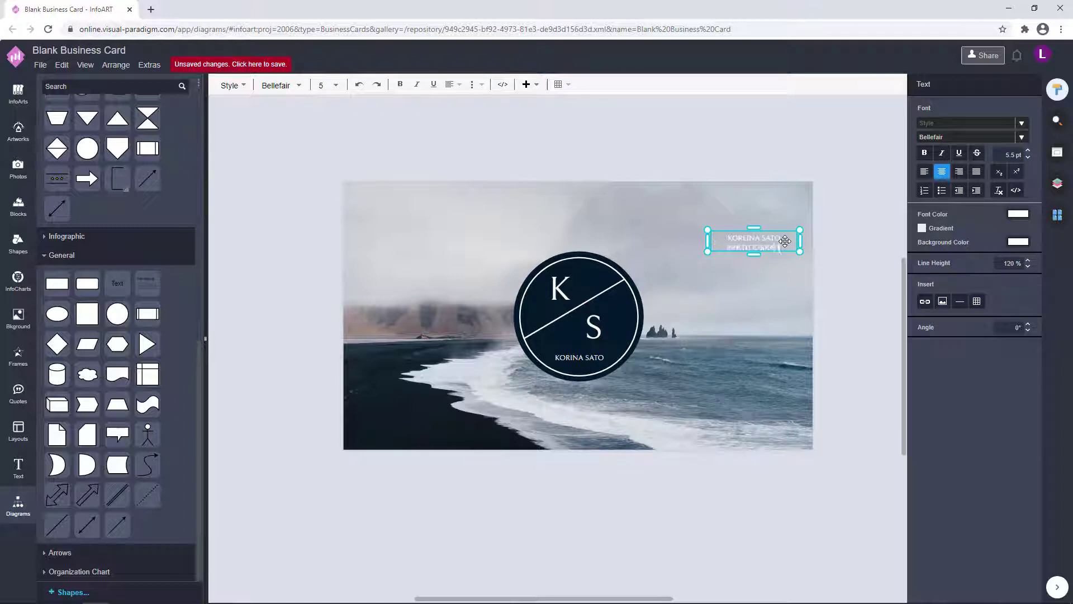
left_click_drag(708, 241, 671, 242)
left_click_drag(736, 255, 743, 206)
left_click_drag(673, 205, 638, 223)
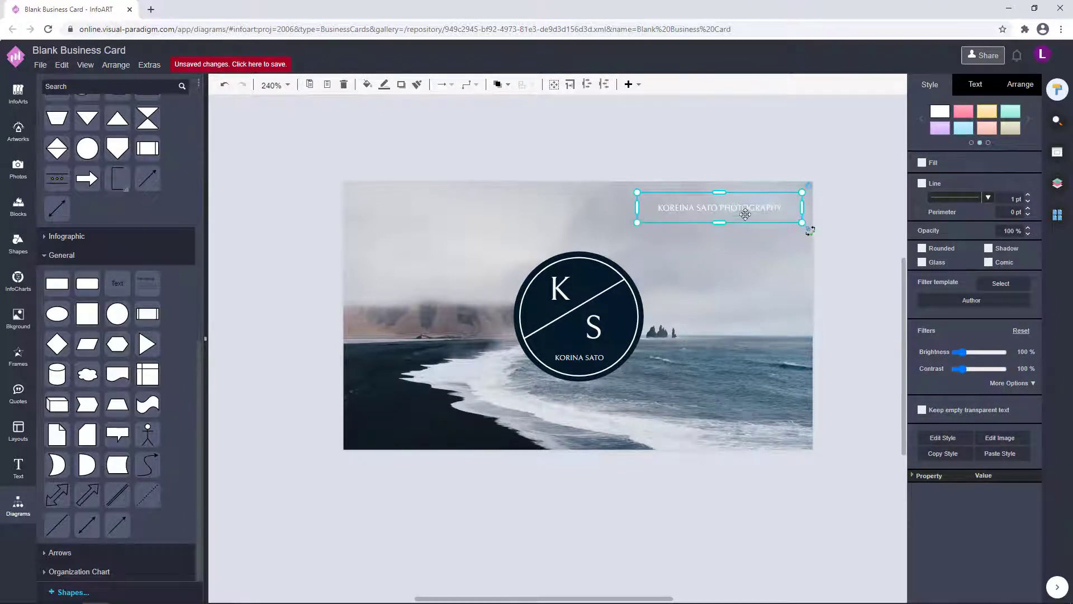
left_click(844, 210)
Move the photography caption to the card's lower-left corner over the black sand.
left_click_drag(746, 213, 445, 444)
left_click(451, 482)
left_click(452, 435)
left_click(455, 494)
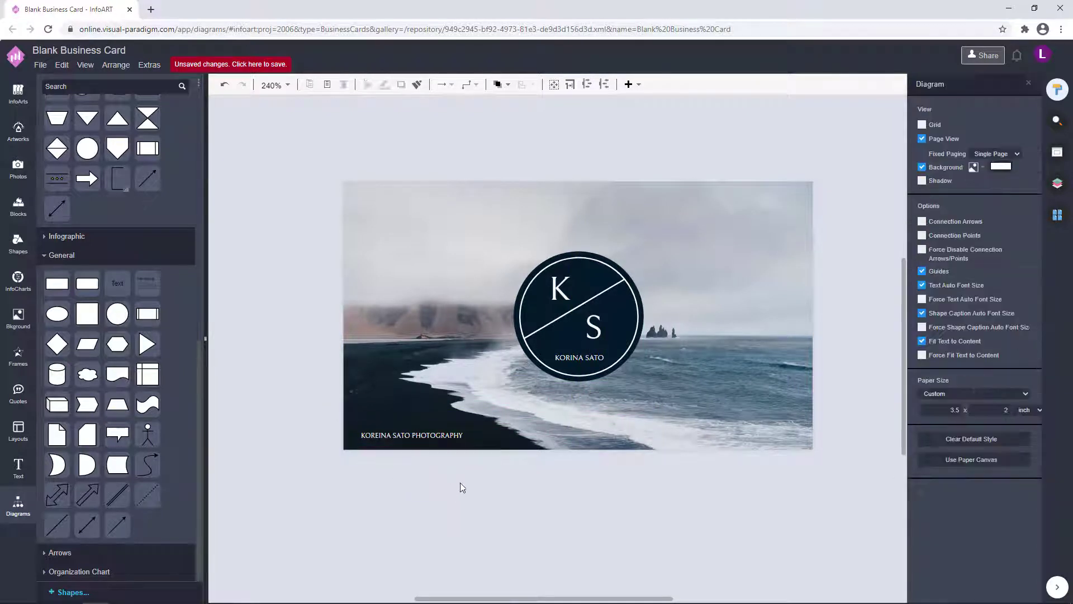
left_click(457, 441)
left_click(458, 468)
Copy the photography caption to the card's lower-right corner and set the copy's font color to dark navy.
left_click(444, 435)
left_click_drag(445, 435, 778, 436)
left_click(974, 86)
left_click(1018, 210)
left_click(935, 323)
left_click(1035, 467)
left_click(870, 486)
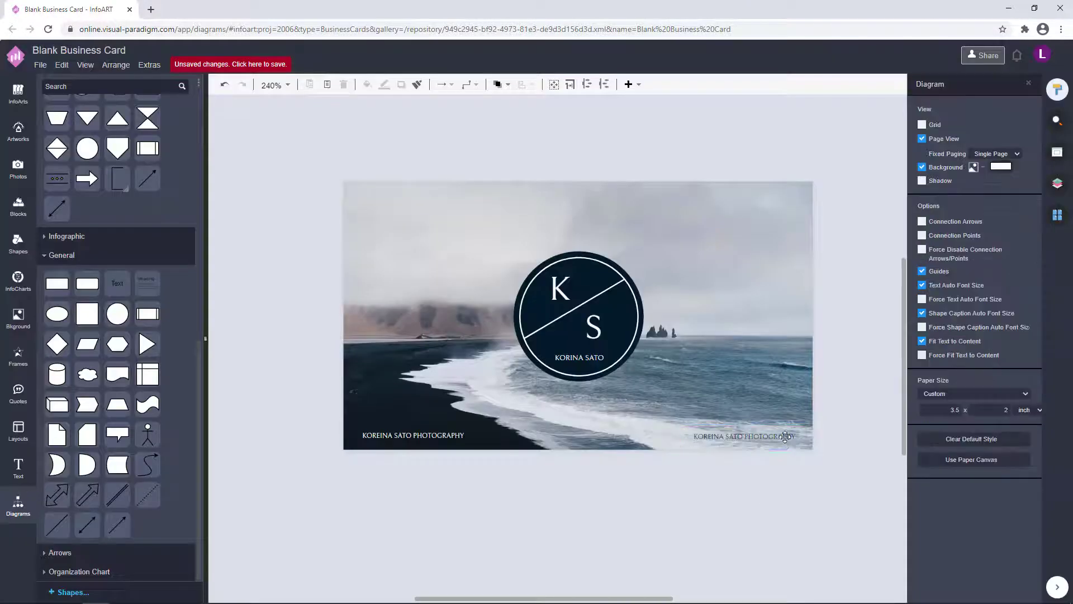
Replace the text of the lower-right caption with SINCE 2020.
double_click(793, 438)
key("BackSpace")
type("SINCE 19")
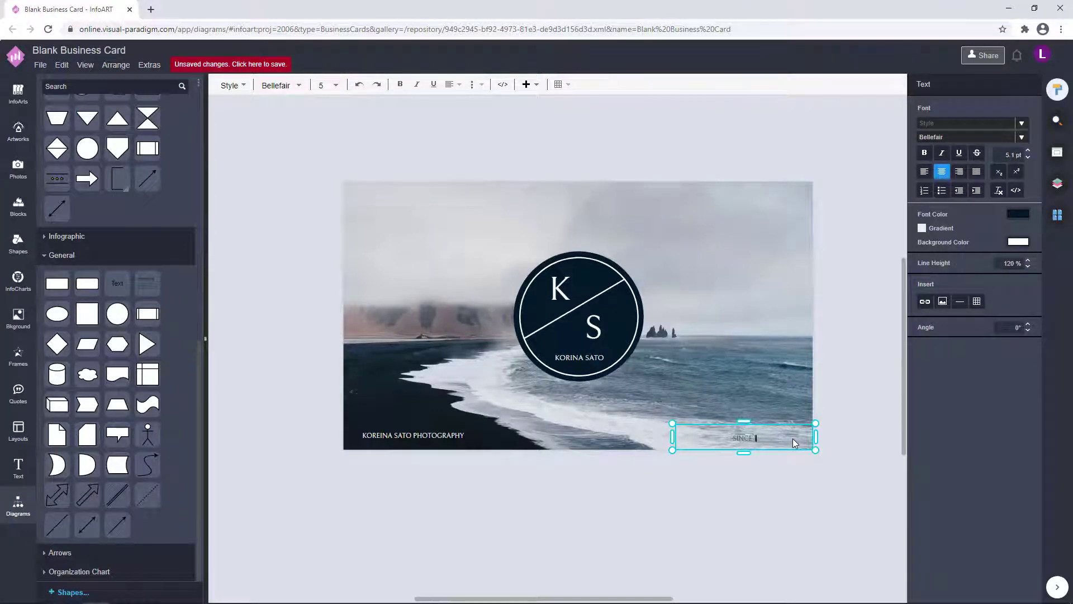
key("BackSpace")
key("BackSpace")
type("2020")
left_click(765, 456)
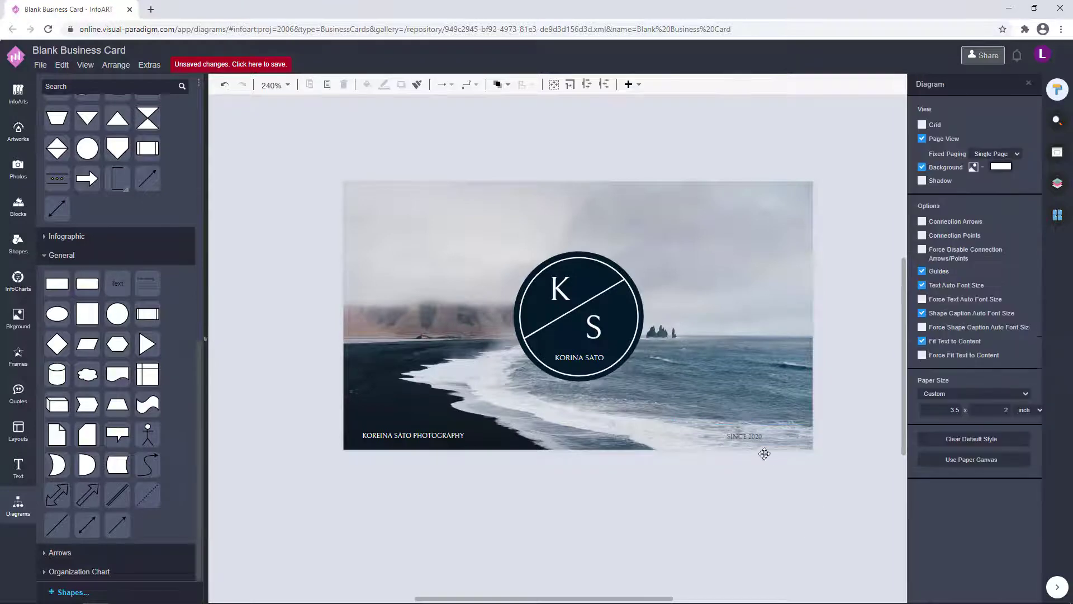
Right-align the SINCE 2020 text and position its box near the card's right edge.
scroll(764, 453, "up", 2)
left_click(749, 433)
left_click(759, 494)
scroll(759, 494, "down", 1)
left_click(807, 447)
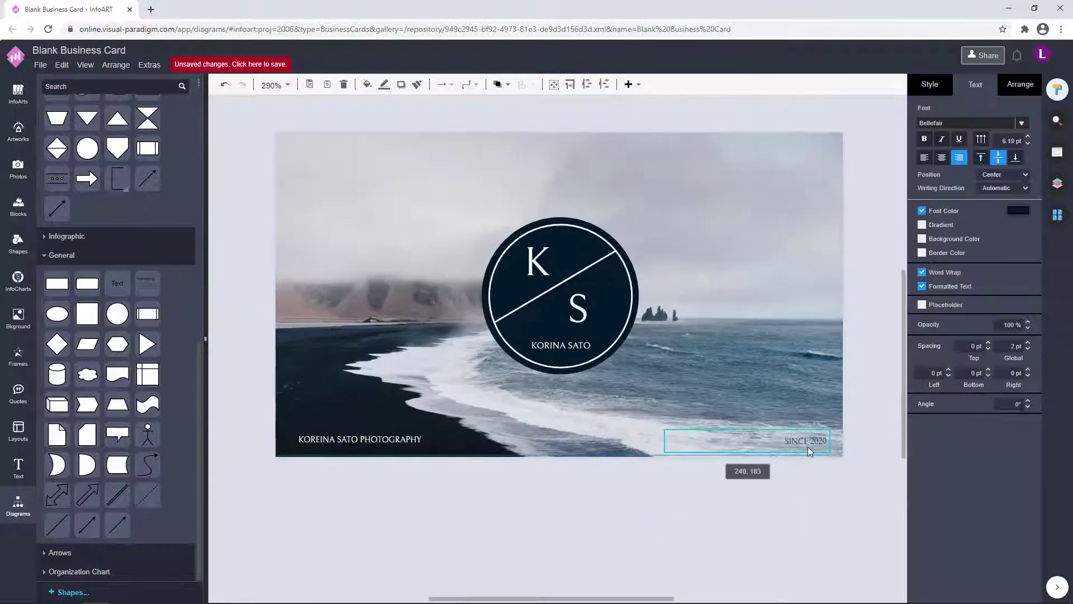
Align the SINCE 2020 caption and the photography caption at the same height along the card's bottom.
left_click(378, 438, "shift")
left_click(1021, 84)
left_click(710, 535)
scroll(709, 535, "down", 2)
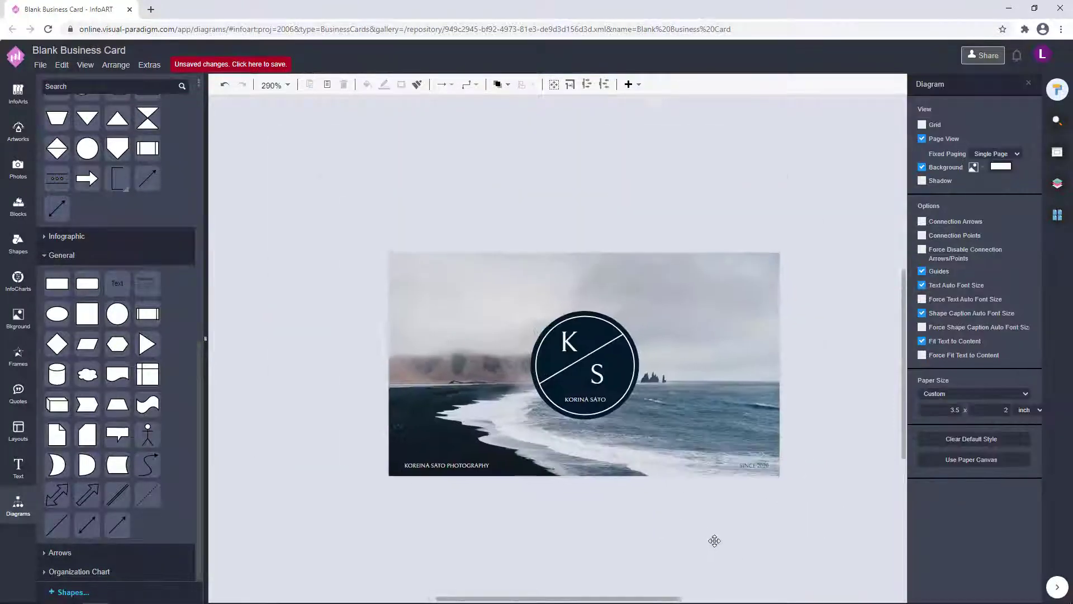
scroll(710, 536, "up", 1)
left_click(755, 431)
left_click(424, 429, "shift")
left_click(709, 501)
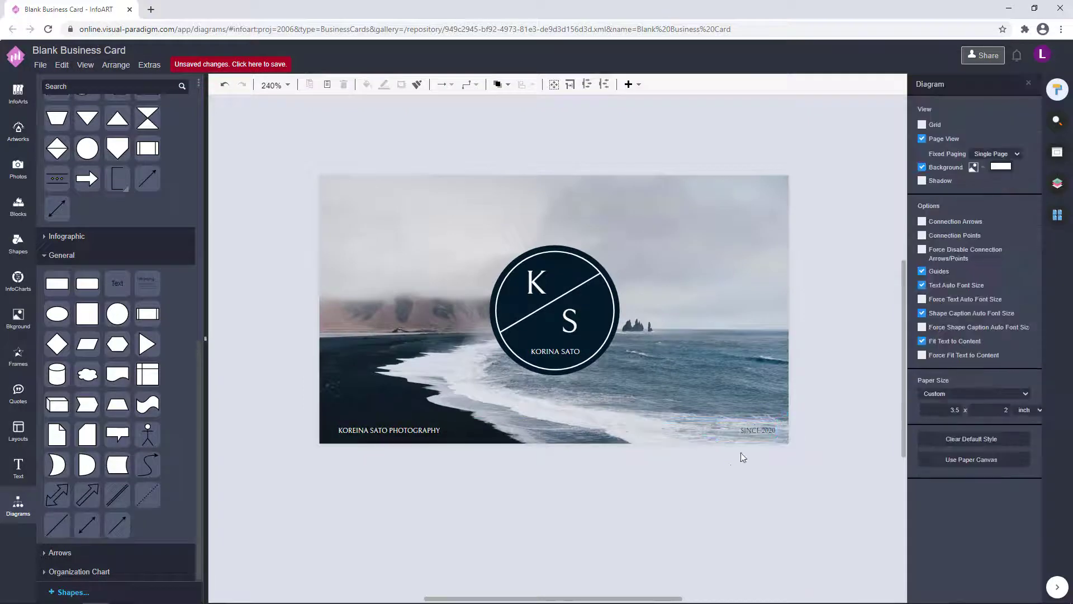
Narrow the SINCE 2020 text box from its left side, keeping the text in its place near the right edge.
left_click(751, 432)
scroll(675, 470, "up", 2)
left_click_drag(627, 413, 765, 423)
key("ctrl+z")
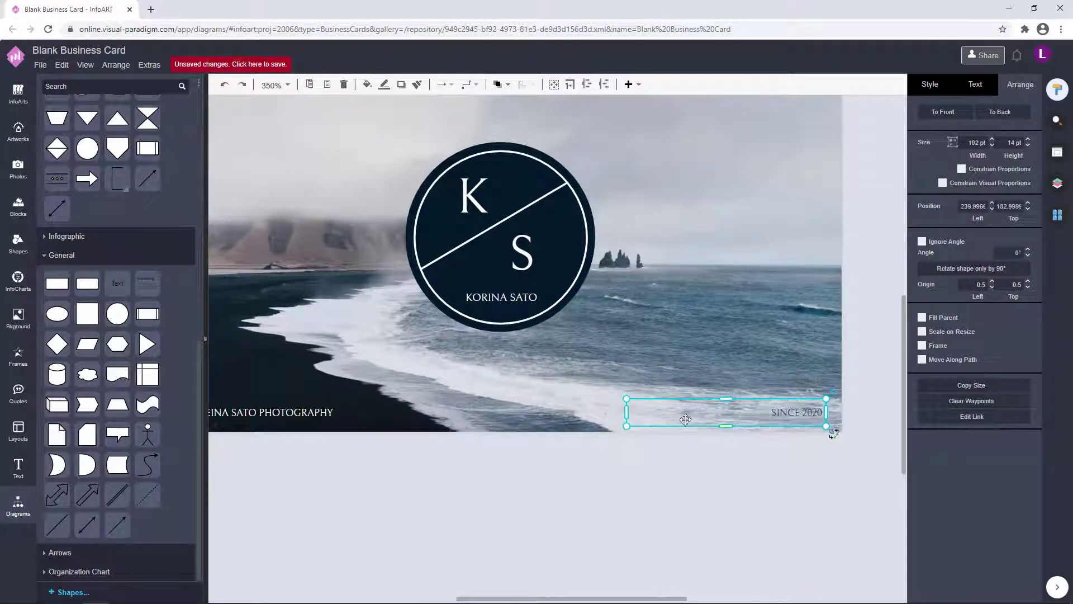
left_click_drag(628, 413, 745, 426)
left_click(677, 508)
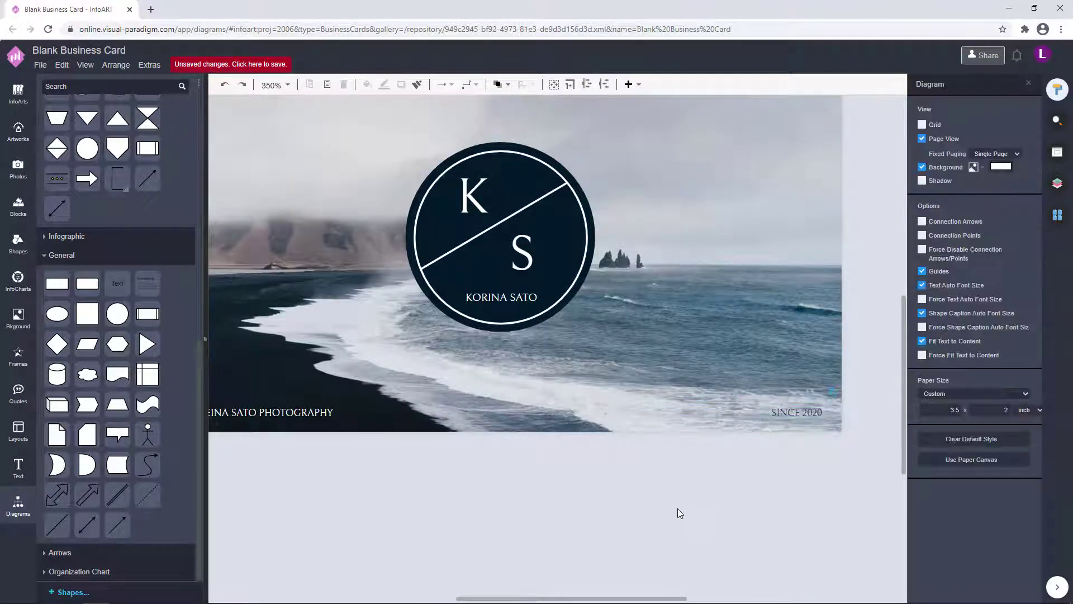
scroll(678, 508, "down", 2)
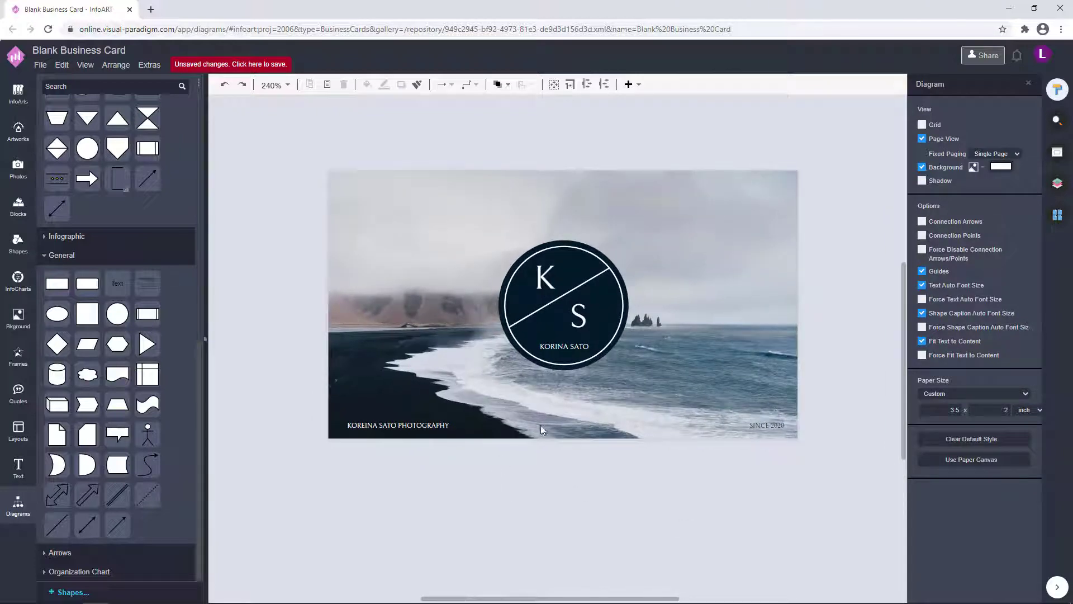
Add a straight horizontal line about 210 pt long below the card and color it very dark navy.
left_click_drag(63, 537, 453, 527)
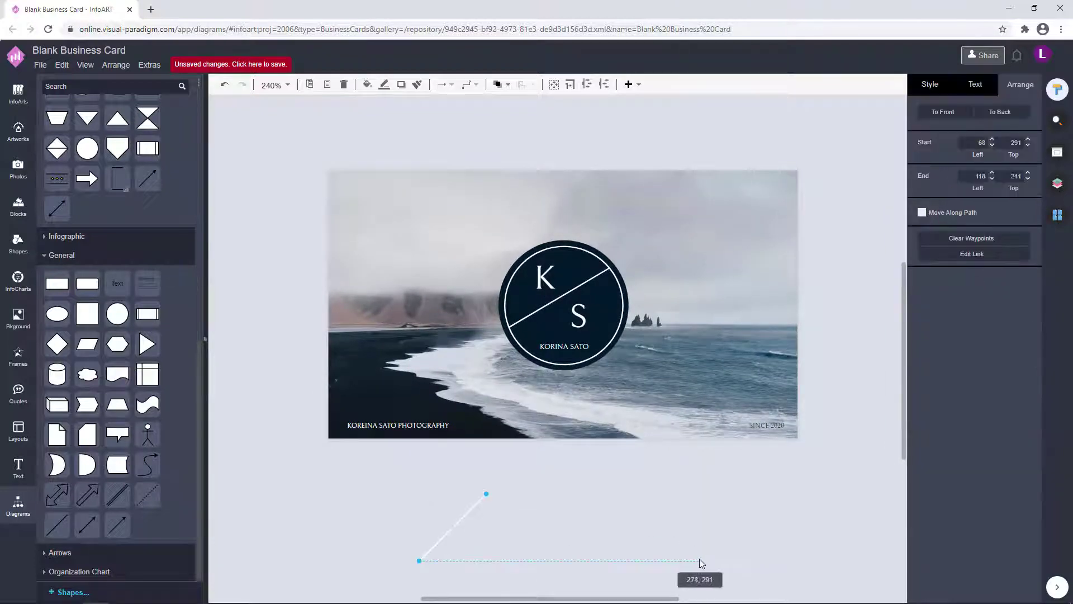
left_click_drag(700, 560, 700, 560)
left_click(931, 85)
left_click(1018, 162)
left_click(941, 272)
left_click(1036, 417)
Place the horizontal line between the two bottom captions, level with their text.
left_click(600, 502)
left_click_drag(613, 561, 650, 430)
left_click(501, 448)
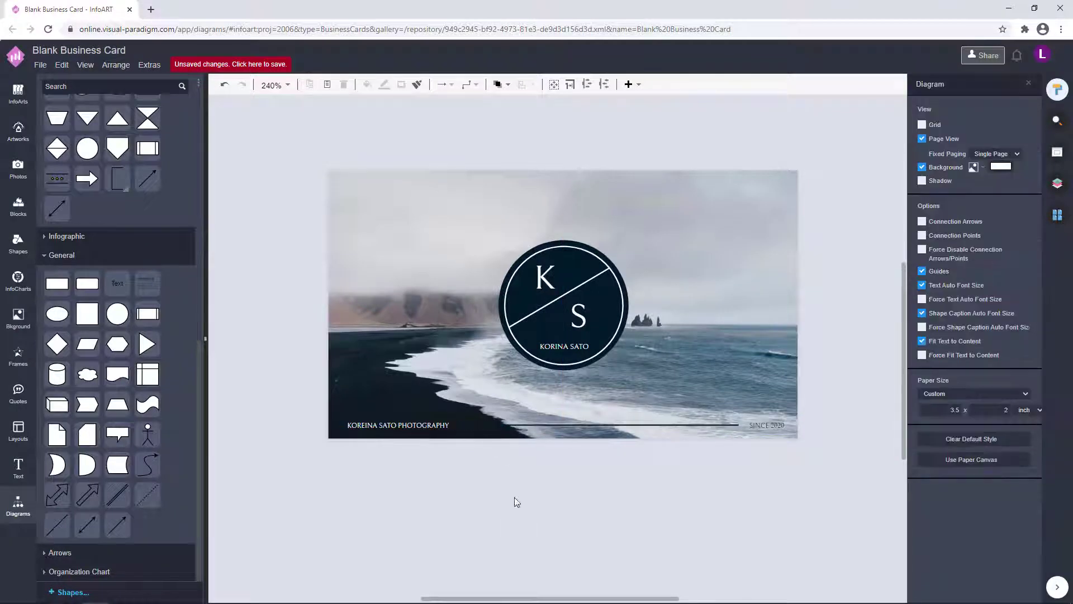
Nudge the photography caption slightly left along the card's bottom edge.
left_click(725, 428)
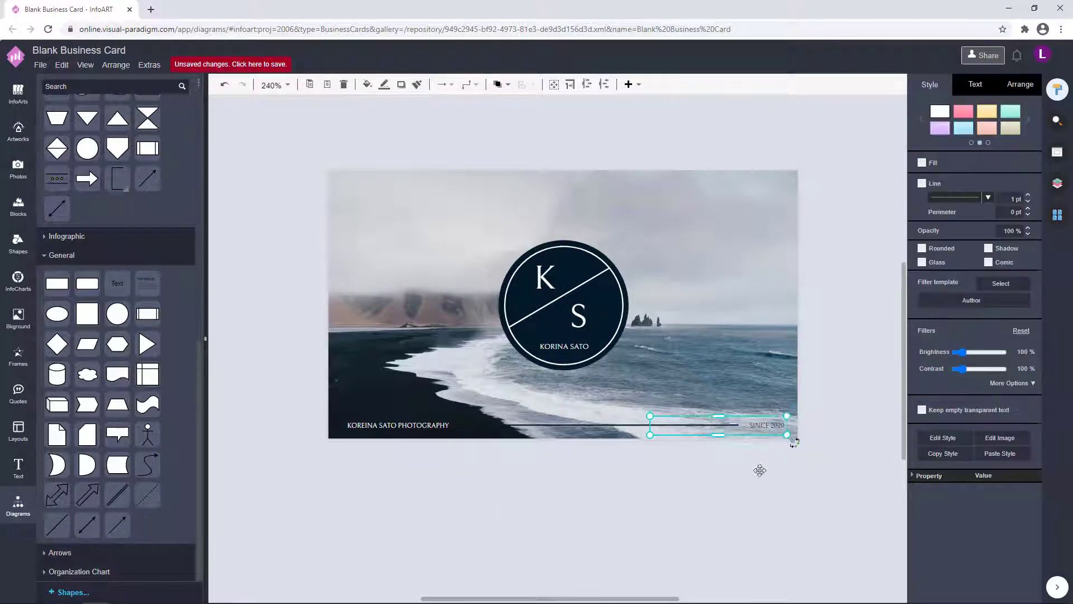
left_click(750, 495)
left_click(608, 425)
left_click(597, 482)
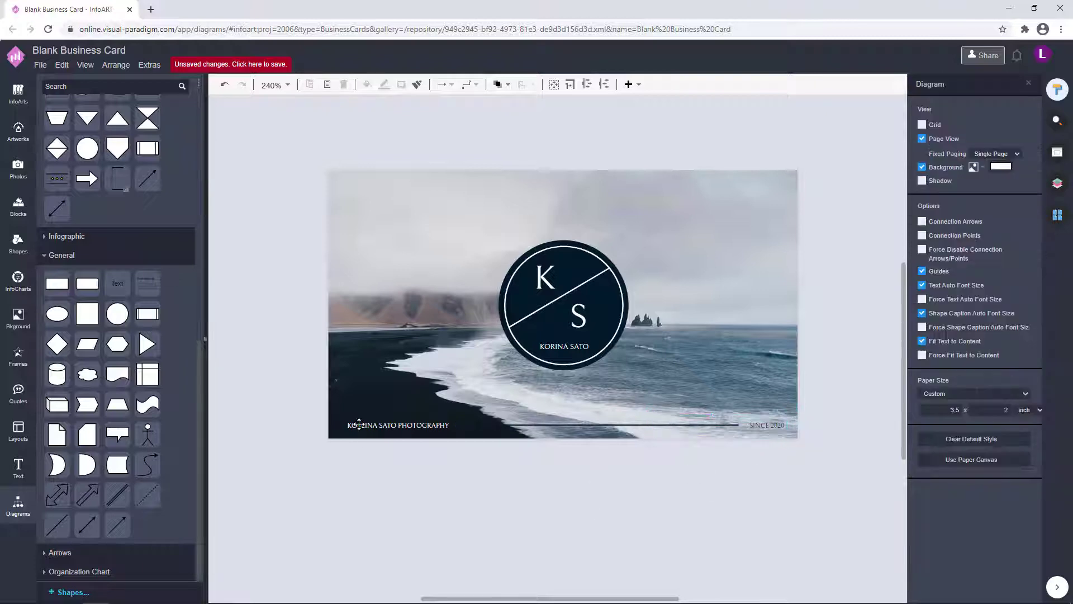
left_click_drag(360, 425, 358, 425)
left_click(434, 522)
Nudge the name text slightly right inside the round badge.
left_click(579, 318)
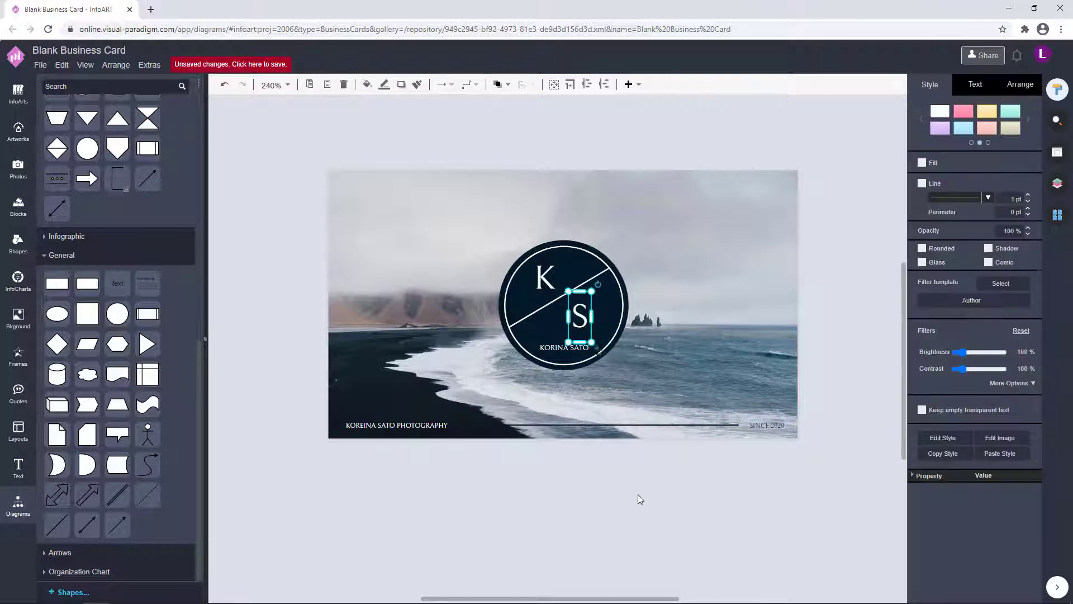
left_click(639, 495)
left_click(565, 347)
key("Right")
left_click(591, 388)
left_click(568, 347)
Try the Abhaya Libre font on the K and S monogram letters.
left_click(546, 279)
left_click(580, 324, "shift")
left_click(975, 84)
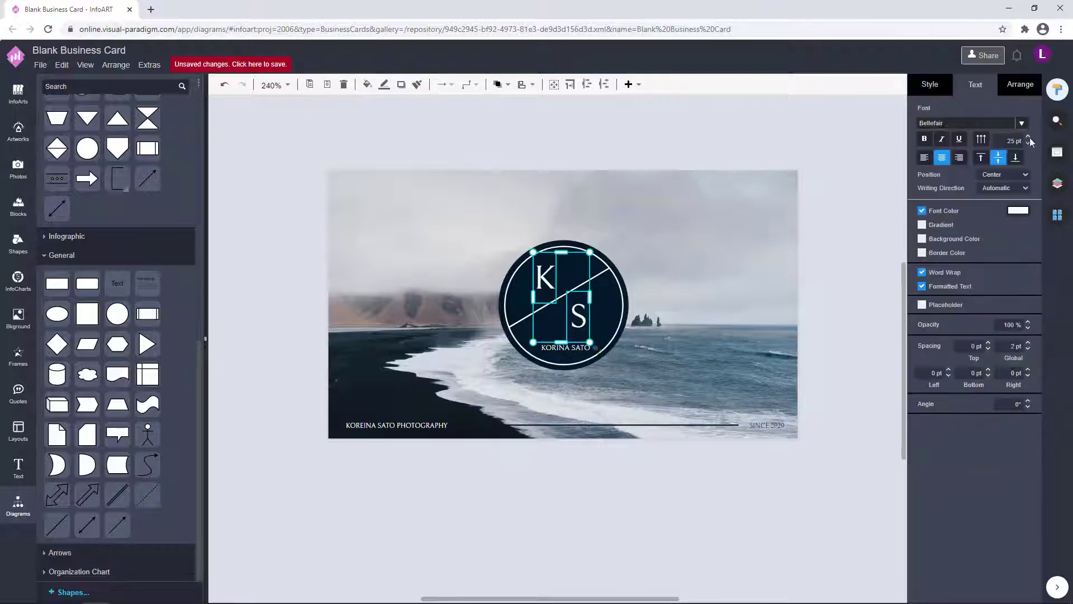
left_click(1021, 122)
left_click(950, 217)
left_click(827, 276)
Set the font of both monogram letters, K and S, to Chonburi.
left_click(551, 273)
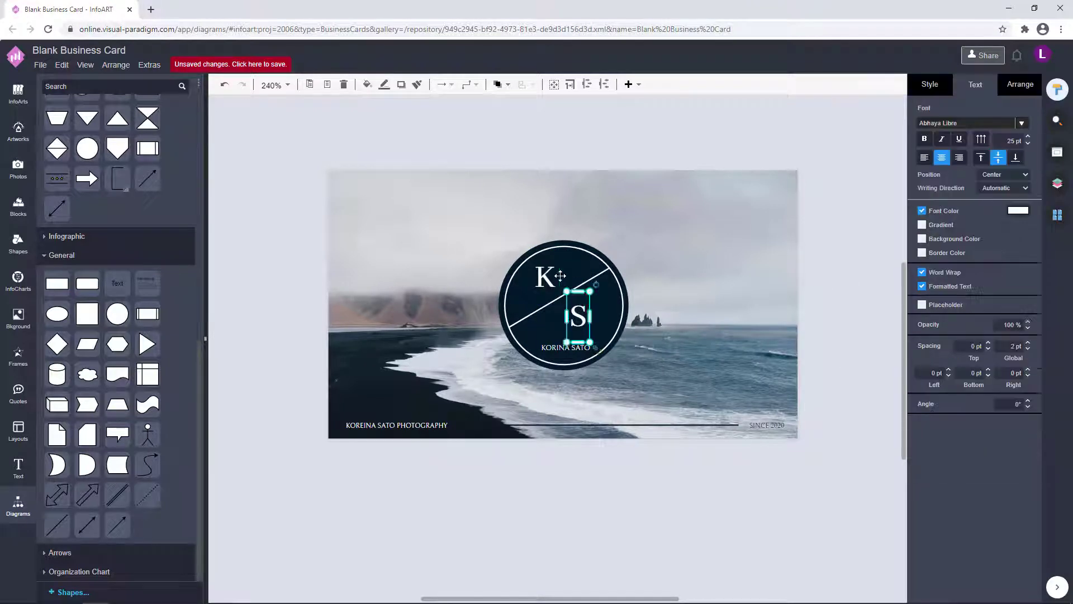
left_click(579, 318, "shift")
left_click(1021, 123)
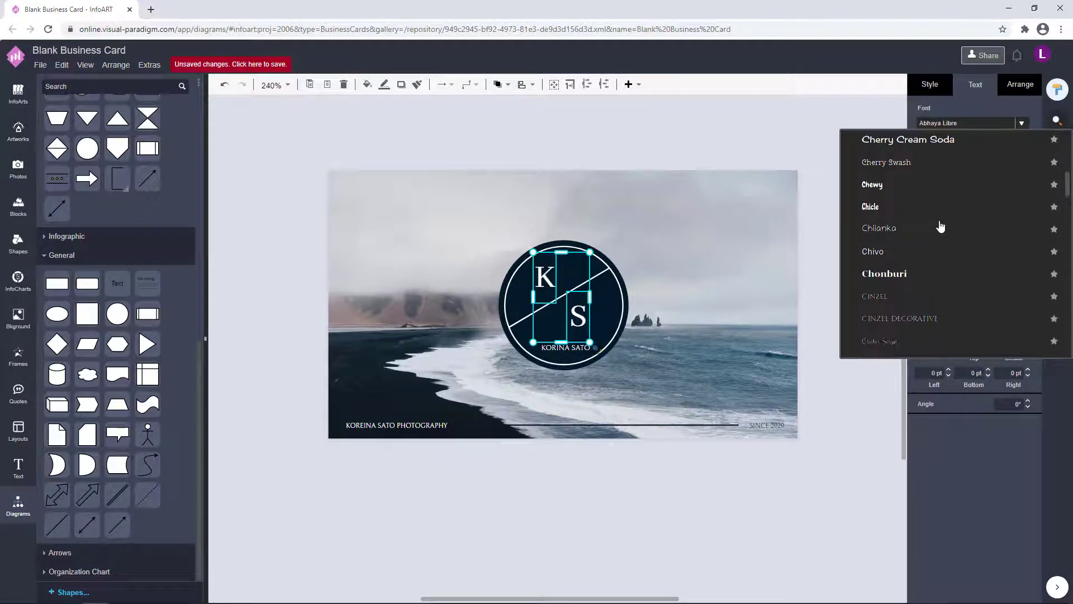
left_click(940, 225)
left_click(836, 302)
Set the opacity of the badge's navy circle to 90%.
left_click(623, 303)
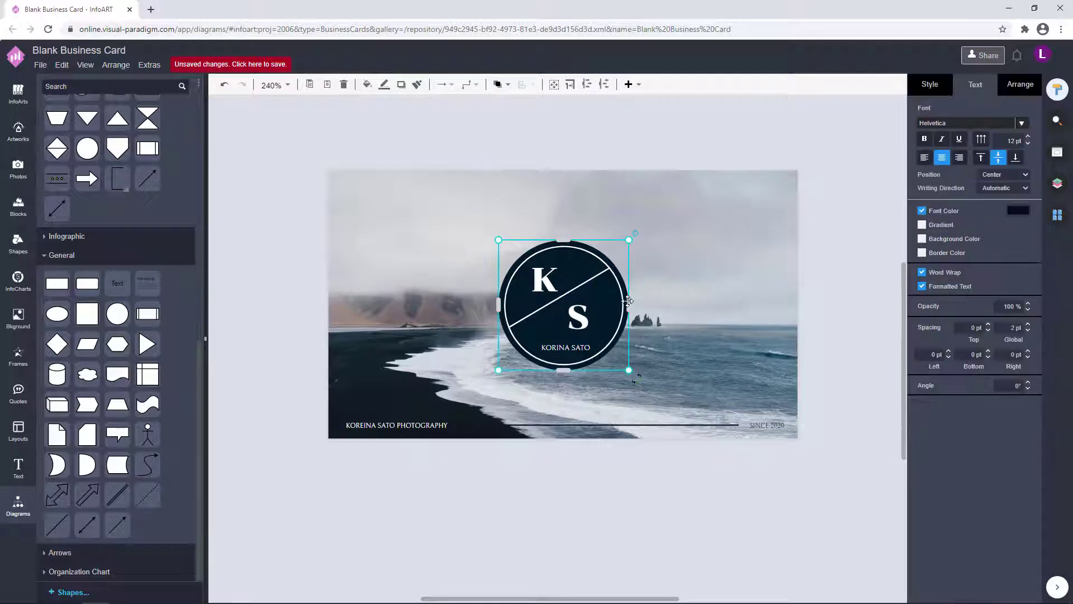
type("90")
key("Return")
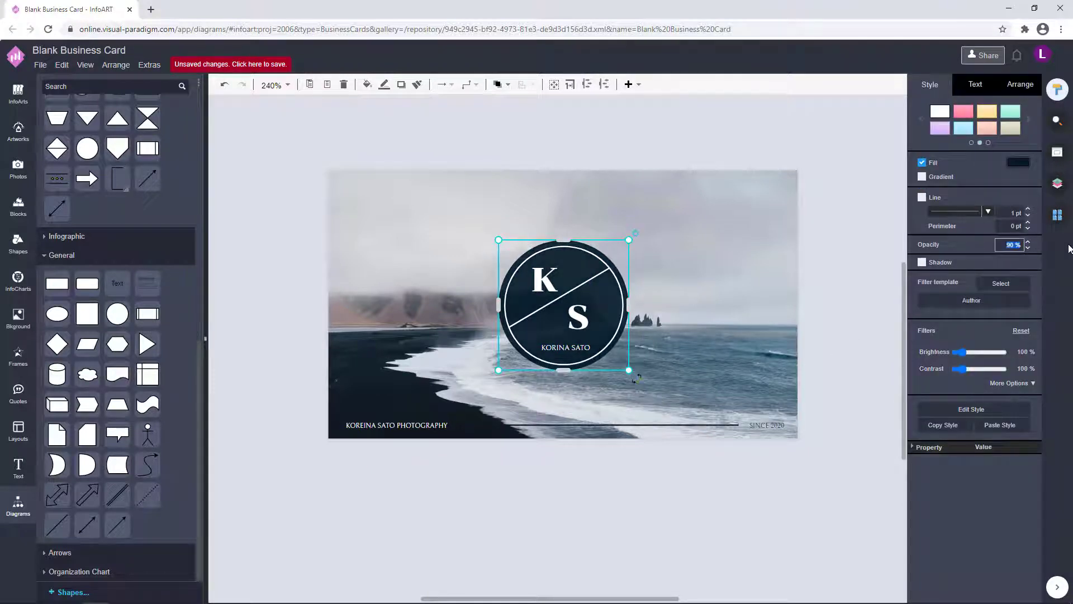
left_click(803, 399)
Reposition the monogram letters around the diagonal, raising the K slightly and moving the S up and a little right.
double_click(548, 279)
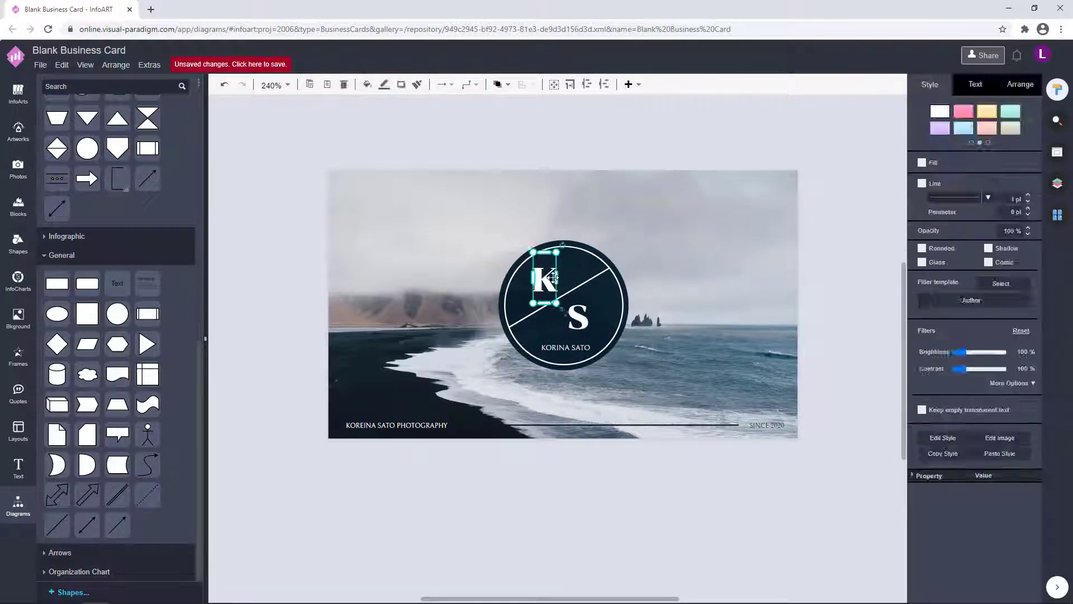
left_click(876, 326)
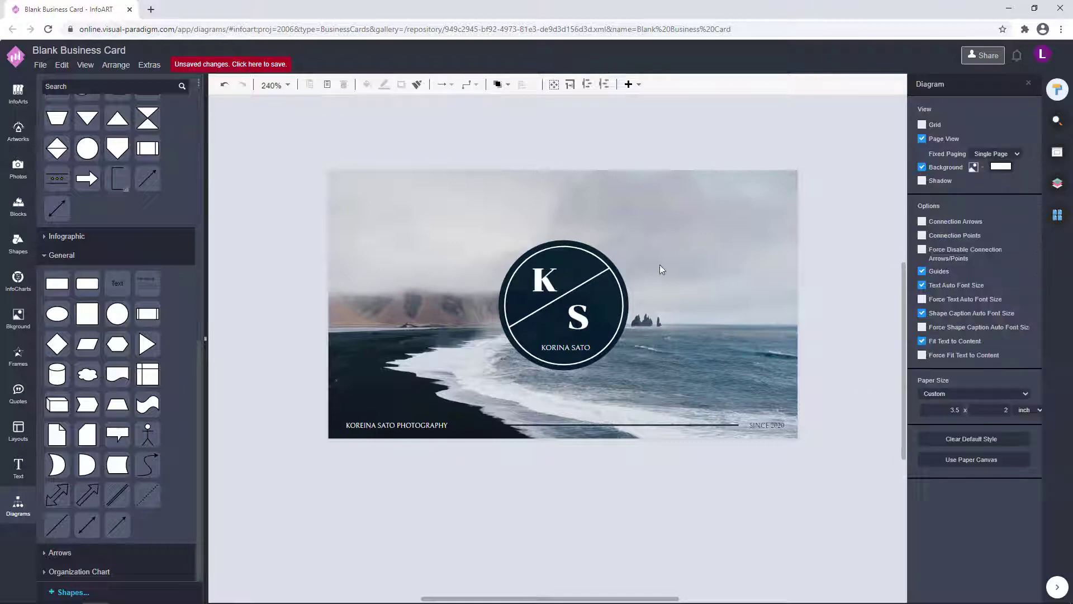
left_click_drag(585, 320, 587, 318)
left_click(840, 331)
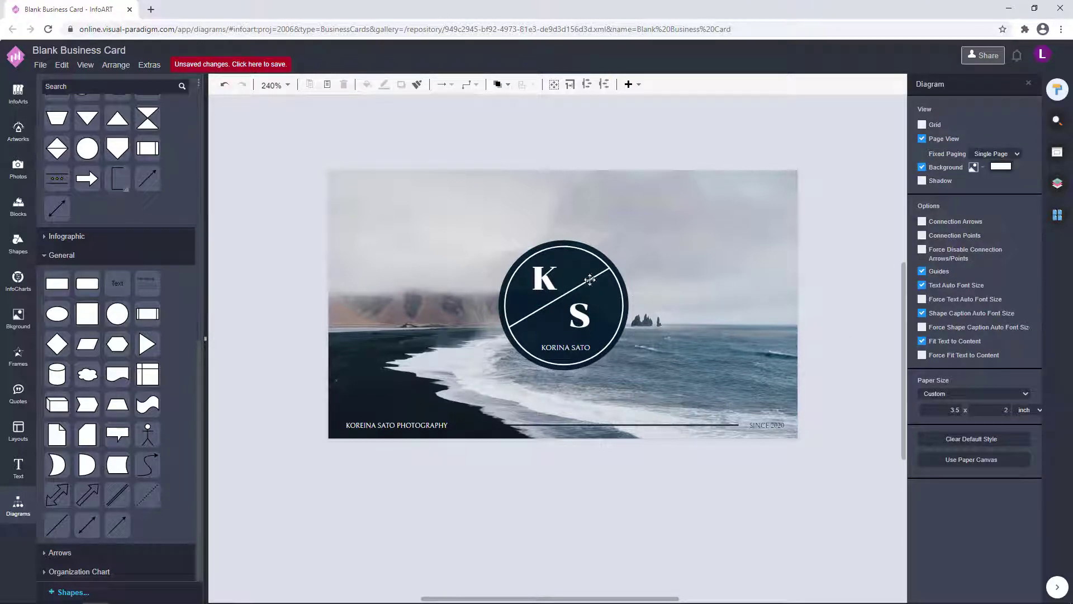
left_click(586, 321)
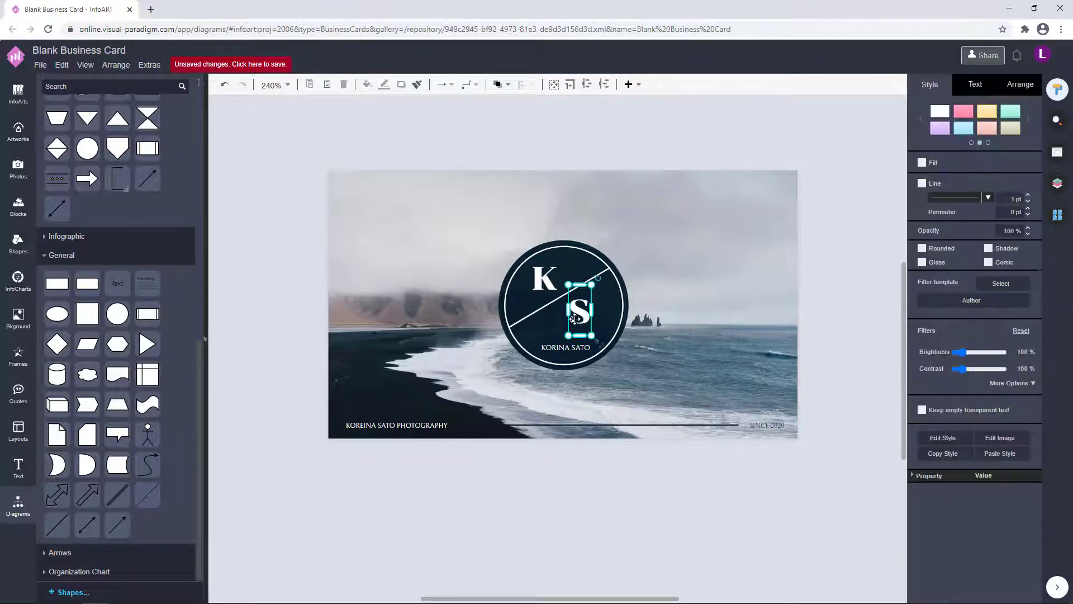
left_click(847, 348)
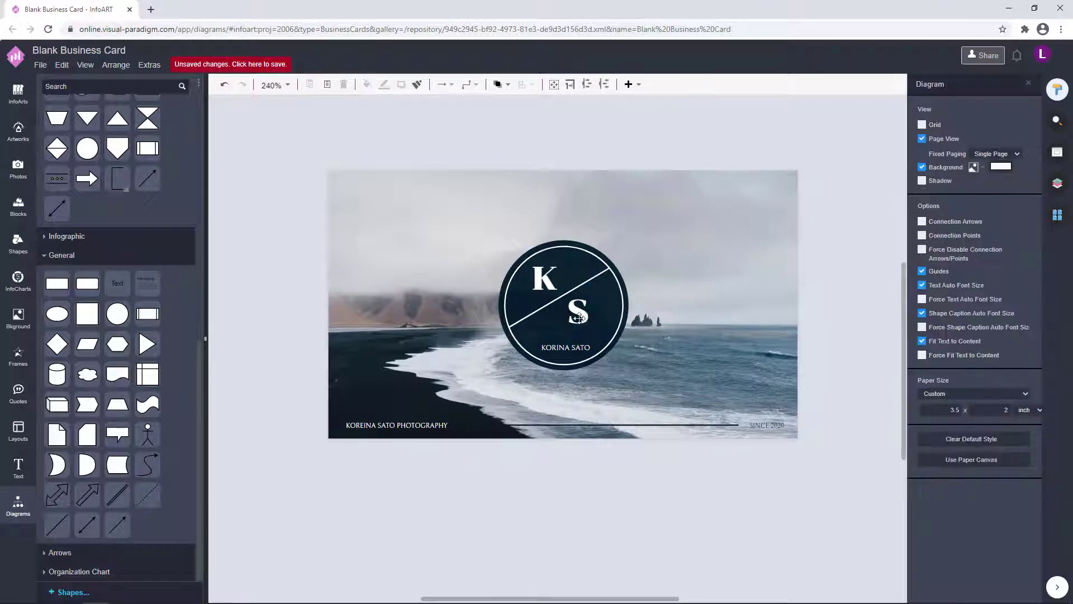
left_click_drag(587, 309, 587, 309)
left_click(806, 322)
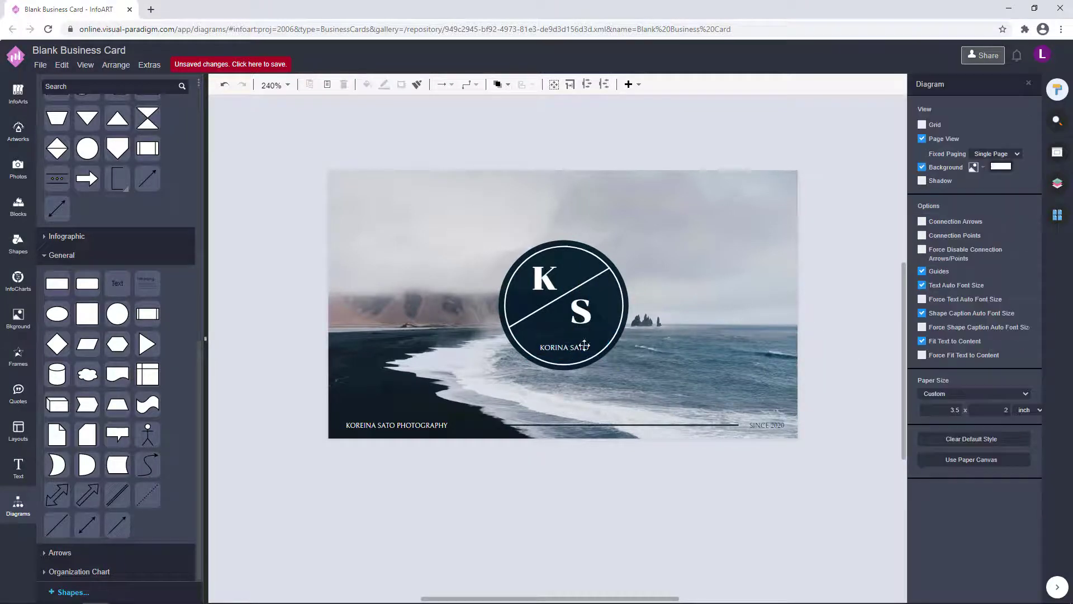
double_click(529, 259)
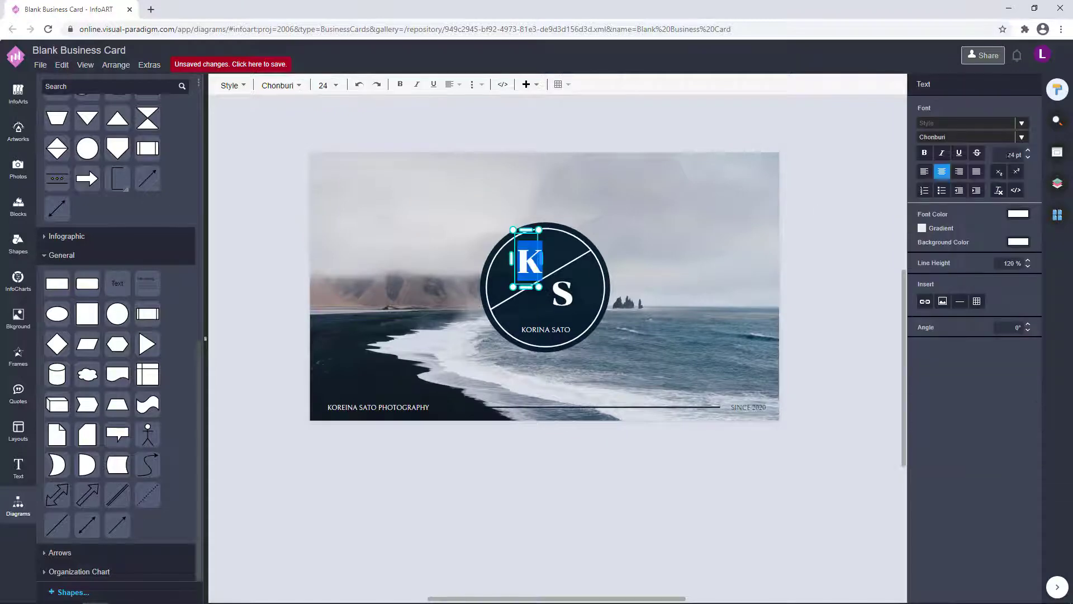
left_click(780, 350)
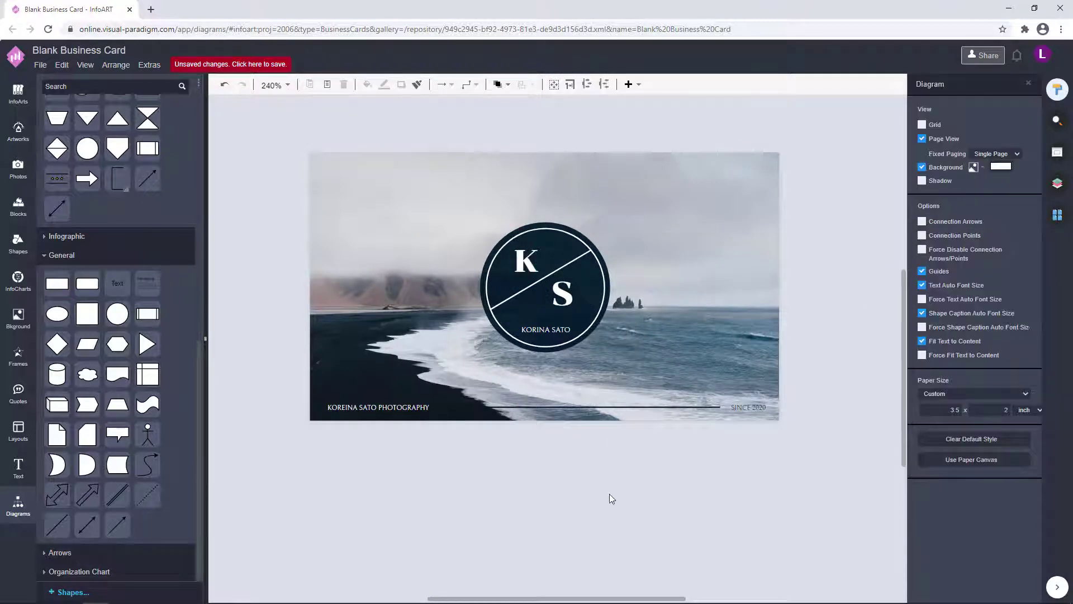
Nudge the S letter slightly to the right within the badge.
left_click(525, 260)
left_click(653, 502)
left_click_drag(653, 503, 660, 538)
left_click(571, 328)
key("Right")
left_click(482, 341)
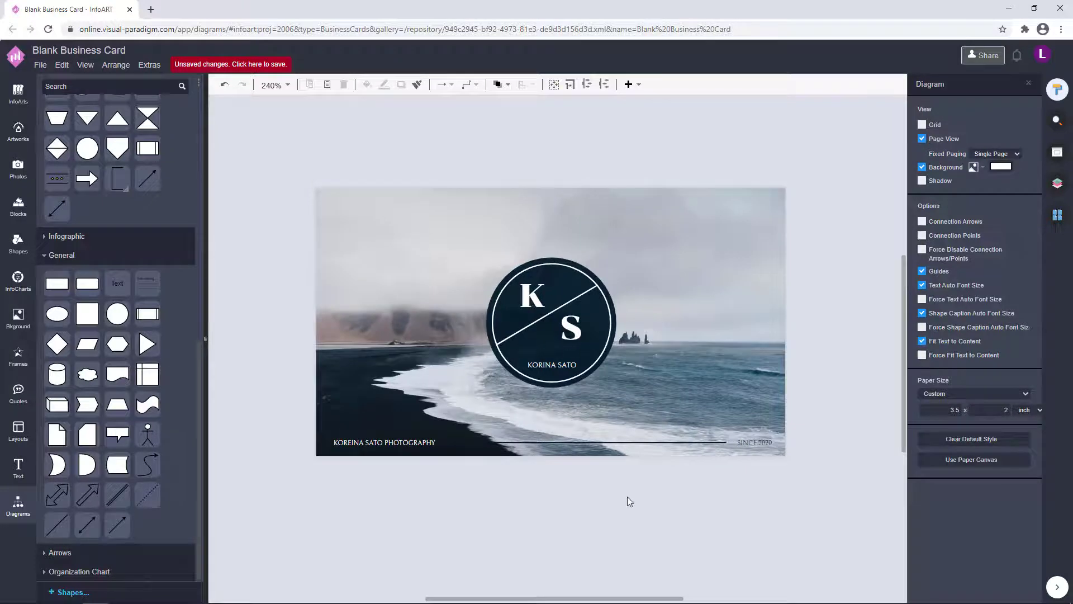
Fine-tune the S letter's height by nudging it slightly upward.
scroll(544, 366, "up", 1)
left_click(579, 289)
key("Up")
left_click(620, 516)
scroll(634, 499, "down", 2)
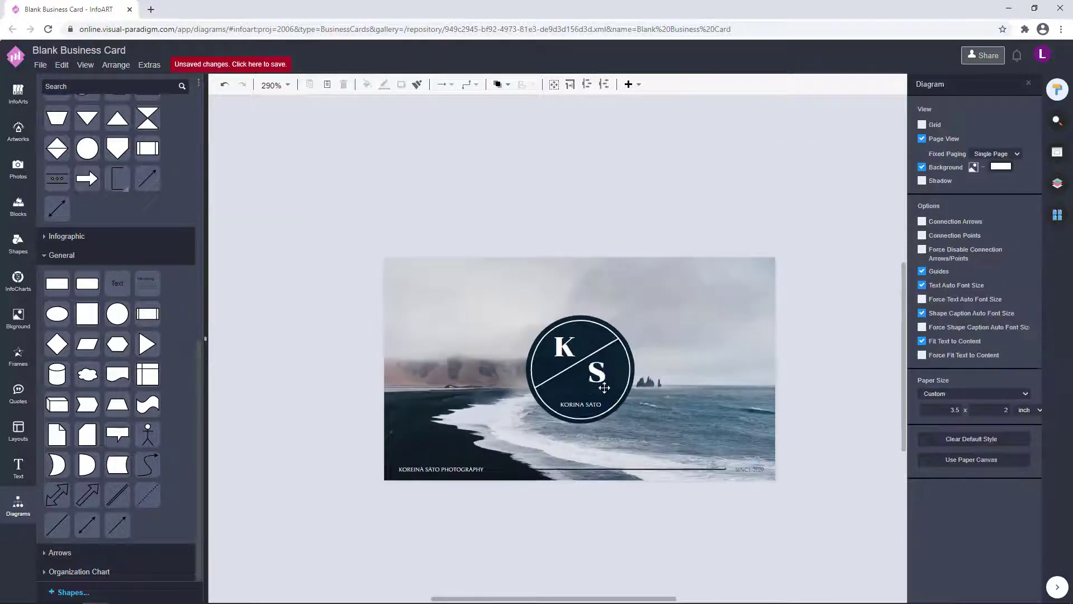
left_click(604, 387)
left_click(800, 374)
left_click(607, 378)
left_click(798, 371)
Duplicate the bottom horizontal line and place the copy centered along the card's top edge.
left_click_drag(833, 424, 797, 409)
scroll(568, 406, "up", 1)
left_click_drag(643, 458, 649, 474)
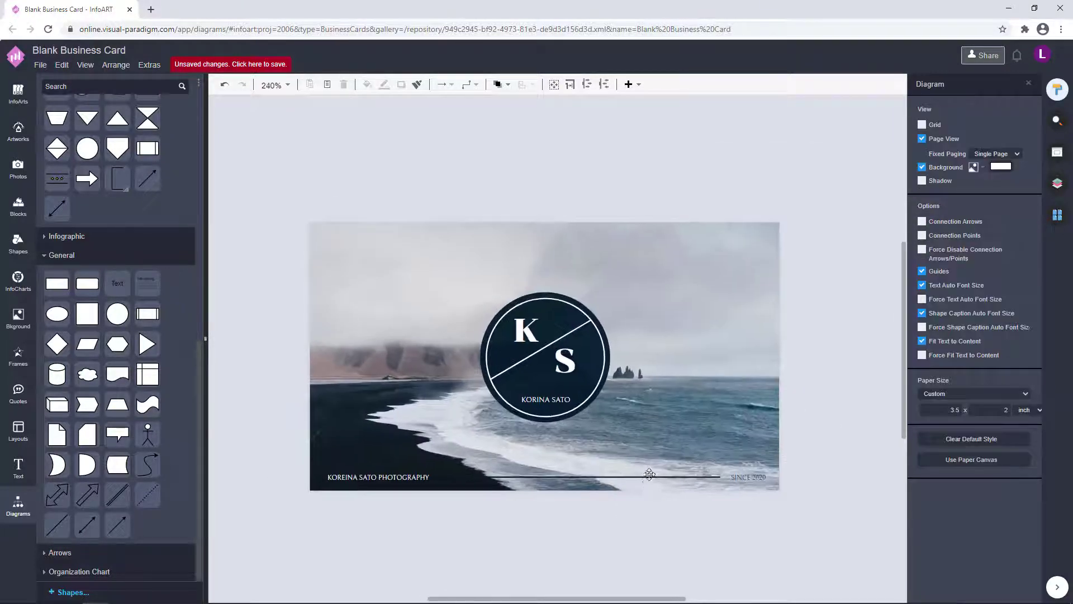
left_click(649, 476)
key("ctrl+c")
key("ctrl+v")
left_click(803, 589)
left_click_drag(803, 592, 795, 410)
left_click_drag(693, 274, 522, 257)
left_click(797, 351)
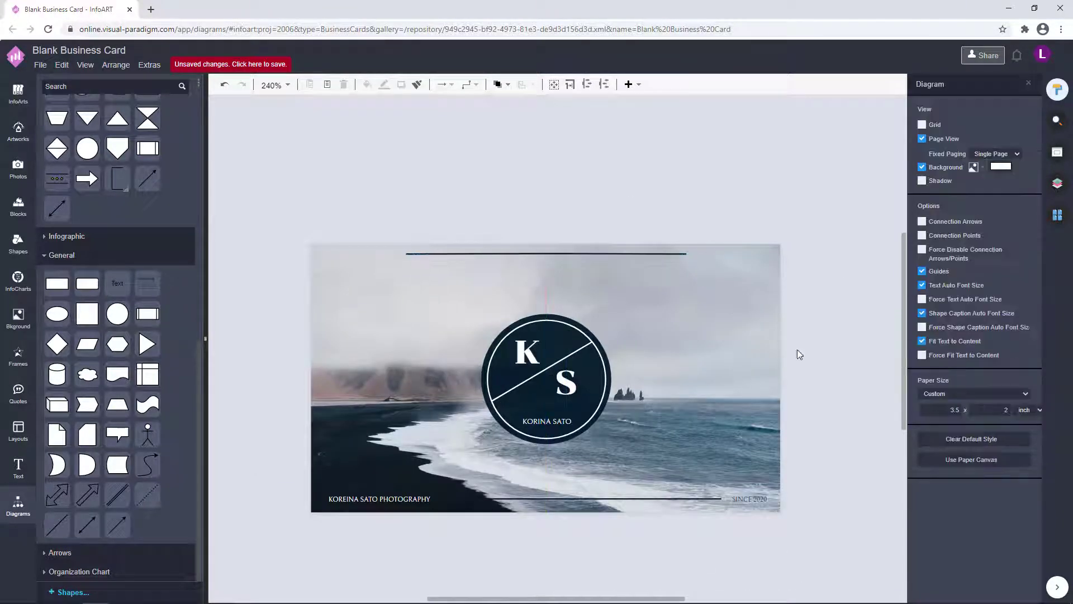
Lengthen the top line at both ends to span nearly the card's full width, starting level with the photography caption's left edge.
left_click_drag(798, 351, 788, 291)
left_click(595, 195)
left_click(633, 146)
scroll(413, 207, "up", 3)
left_click_drag(411, 208, 481, 210)
left_click_drag(260, 205, 260, 206)
left_click_drag(331, 208, 461, 204)
left_click(618, 283)
scroll(617, 283, "down", 3)
left_click_drag(618, 283, 505, 242)
left_click(705, 195)
left_click_drag(705, 195, 706, 198)
left_click(718, 205)
left_click(726, 198)
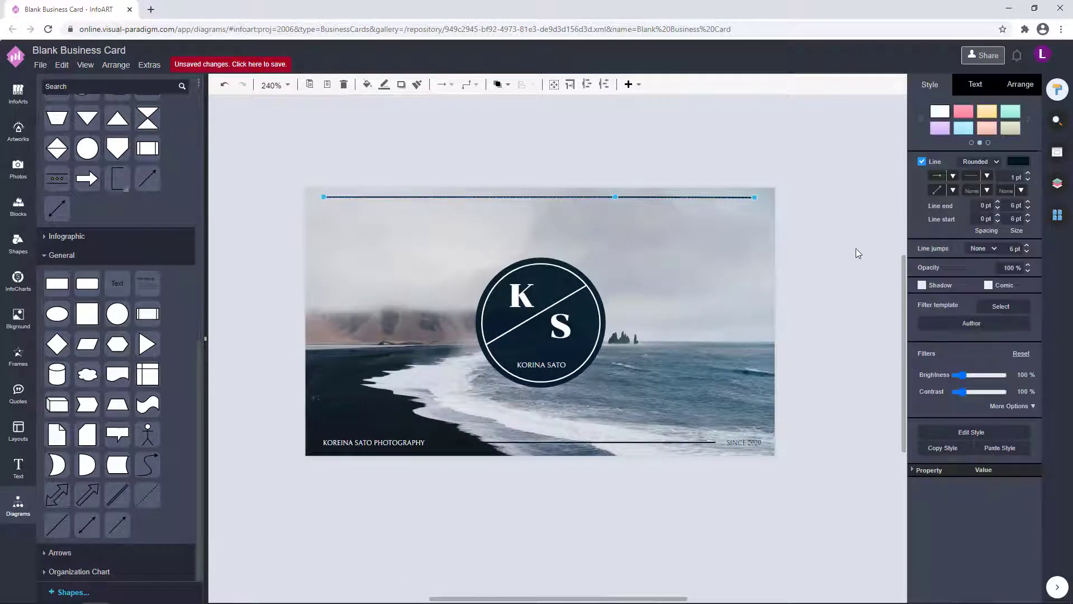
left_click(857, 249)
Select the beach photo on the Background layer and raise its brightness to 114%.
left_click_drag(833, 366, 836, 327)
left_click(1057, 214)
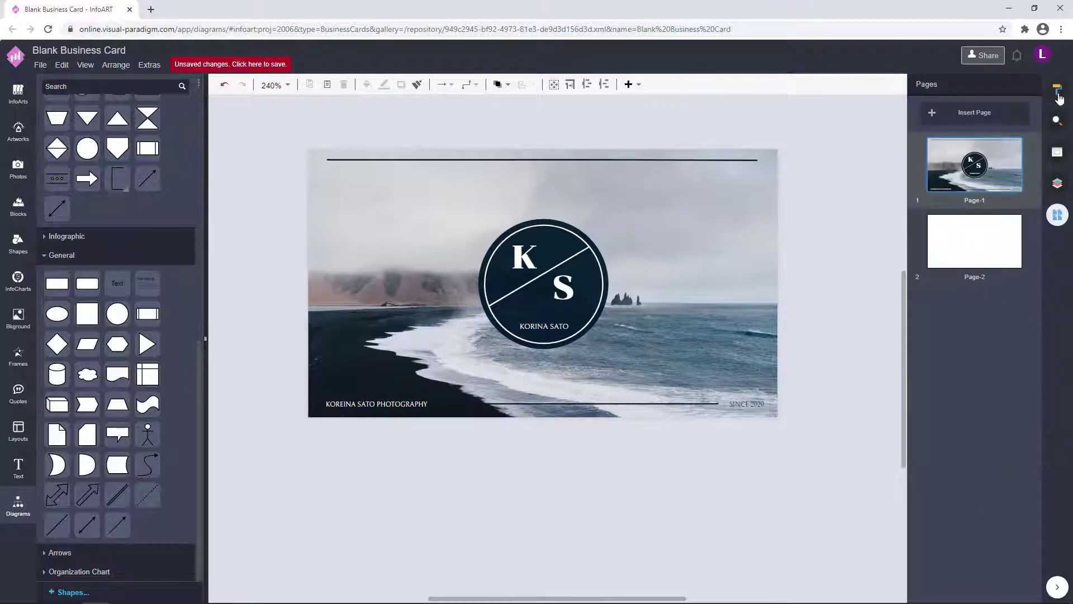
left_click(1057, 91)
left_click(1057, 184)
left_click(955, 150)
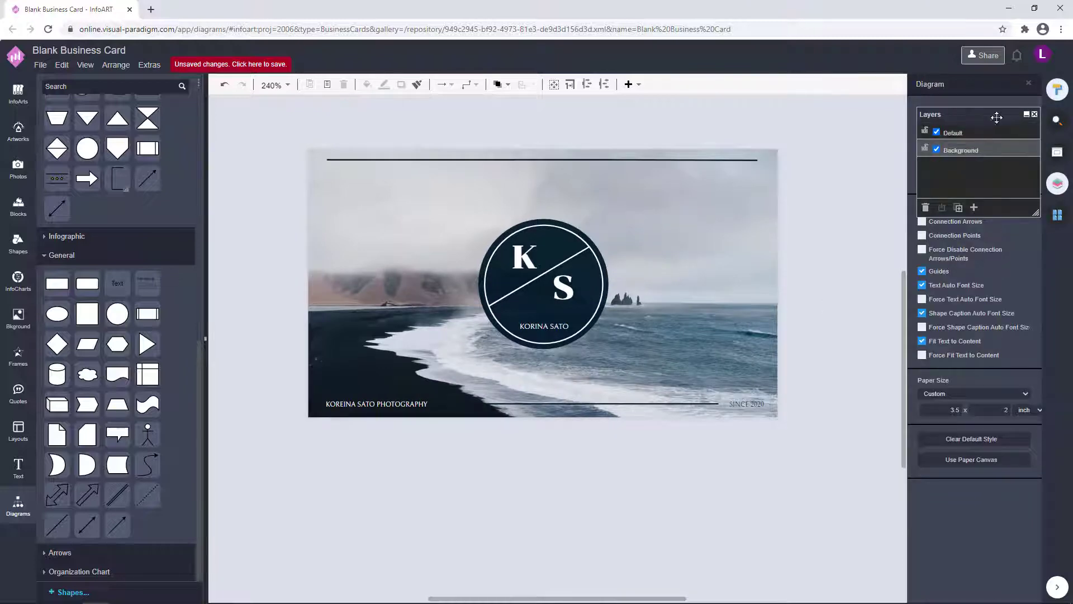
left_click(1013, 300)
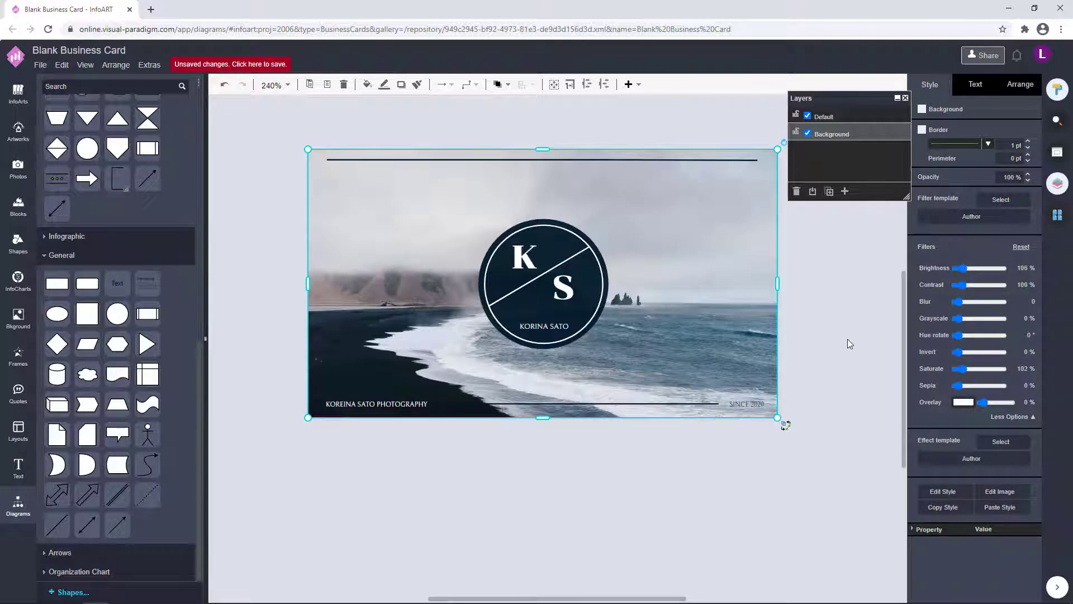
left_click(963, 267)
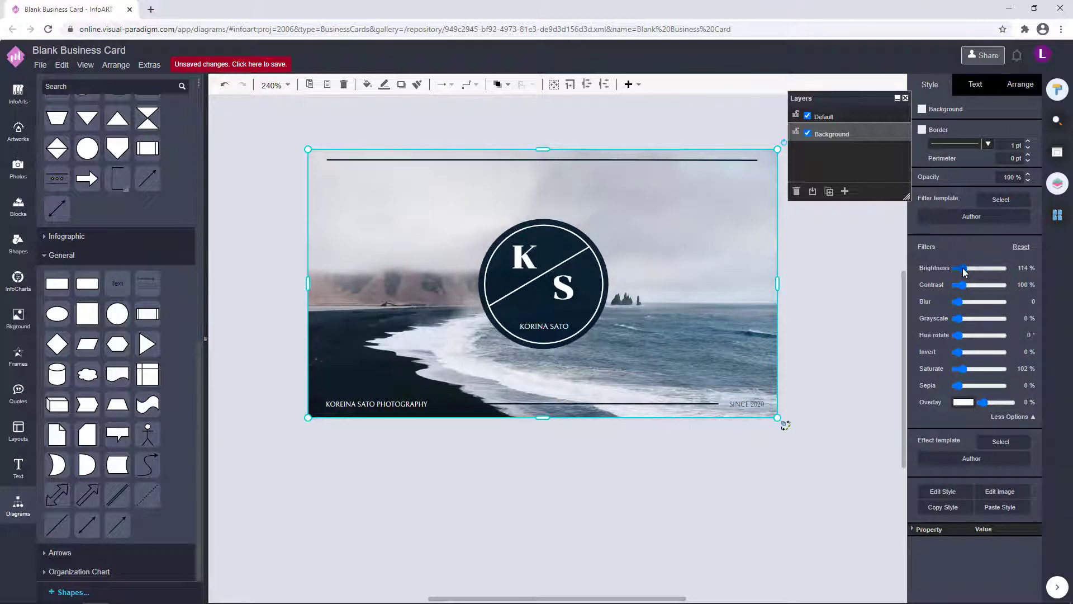
left_click(851, 311)
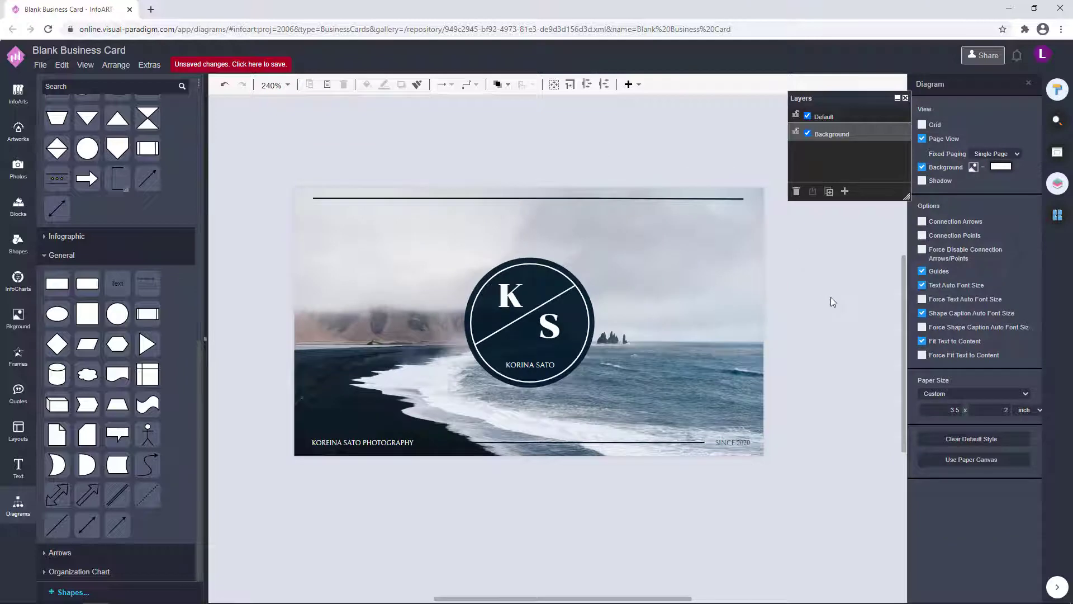
Set the background color of the blank Page-2 to very dark navy.
left_click(1060, 217)
left_click(966, 252)
scroll(722, 332, "down", 1)
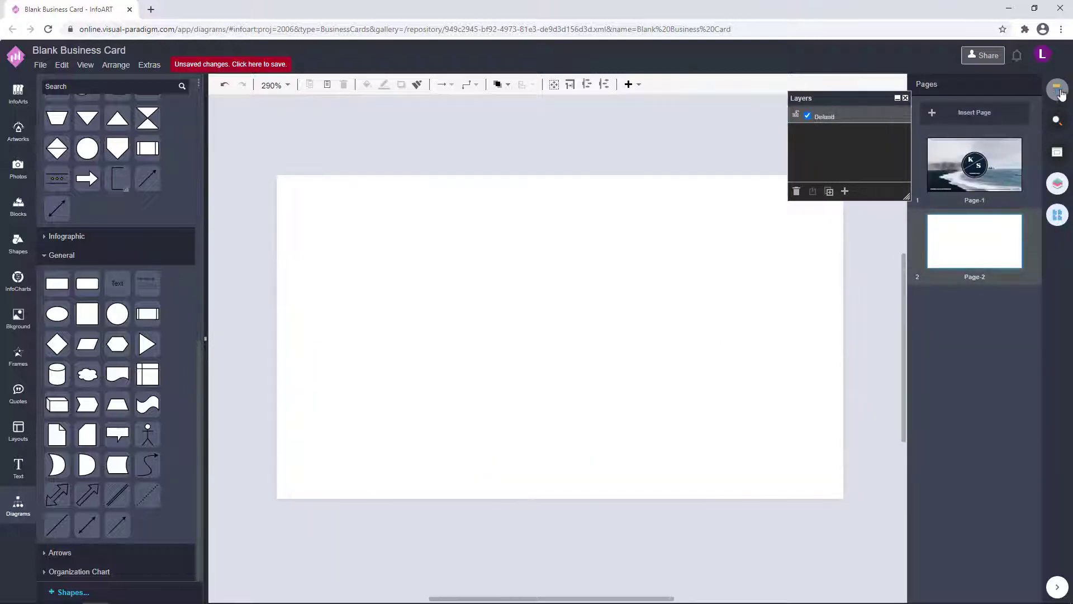
left_click(1057, 90)
left_click(994, 167)
left_click(689, 351)
Copy the complete monogram badge from Page-1 and paste it on Page-2.
scroll(689, 351, "down", 2)
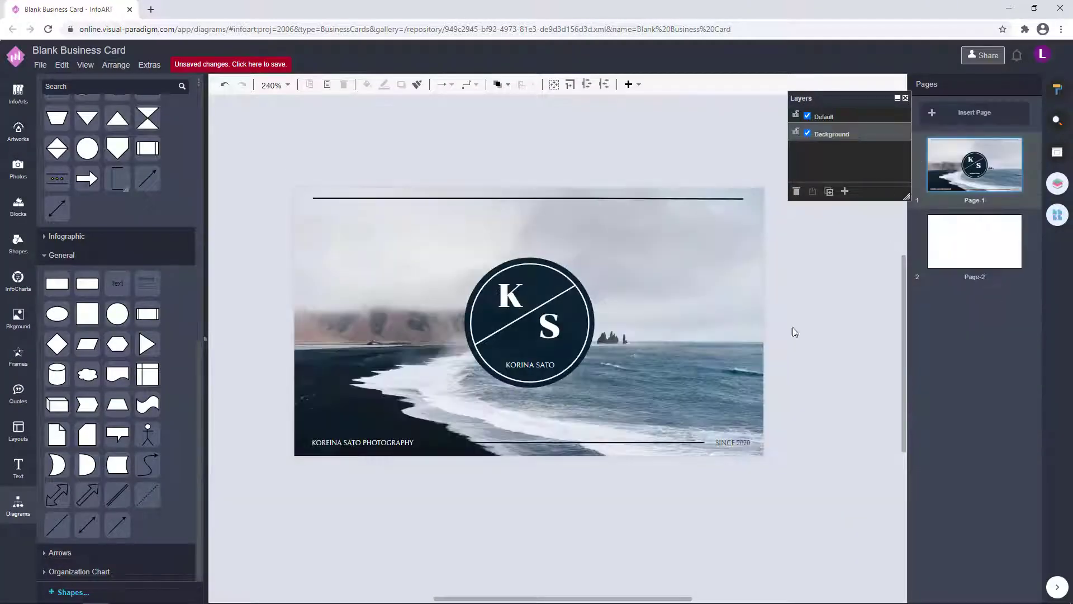
left_click_drag(837, 429, 385, 197)
key("ctrl+c")
left_click(1026, 257)
key("ctrl+v")
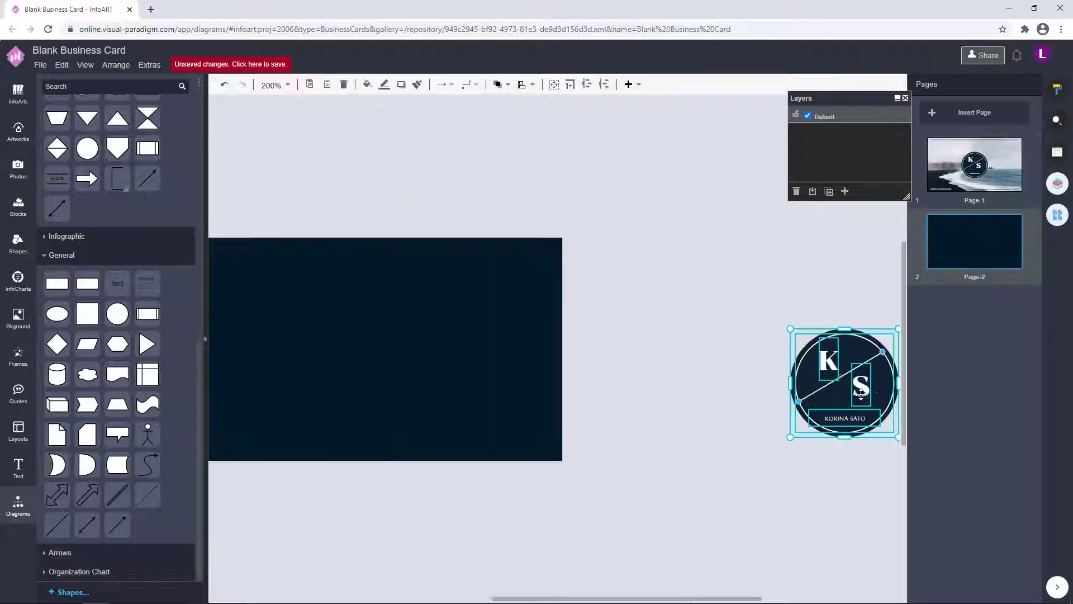
Move the pasted badge onto the navy card, vertically centered in its left half.
left_click_drag(857, 382, 435, 342)
left_click(667, 326)
scroll(651, 414, "left", 3)
left_click_drag(620, 352, 464, 359)
left_click(578, 185)
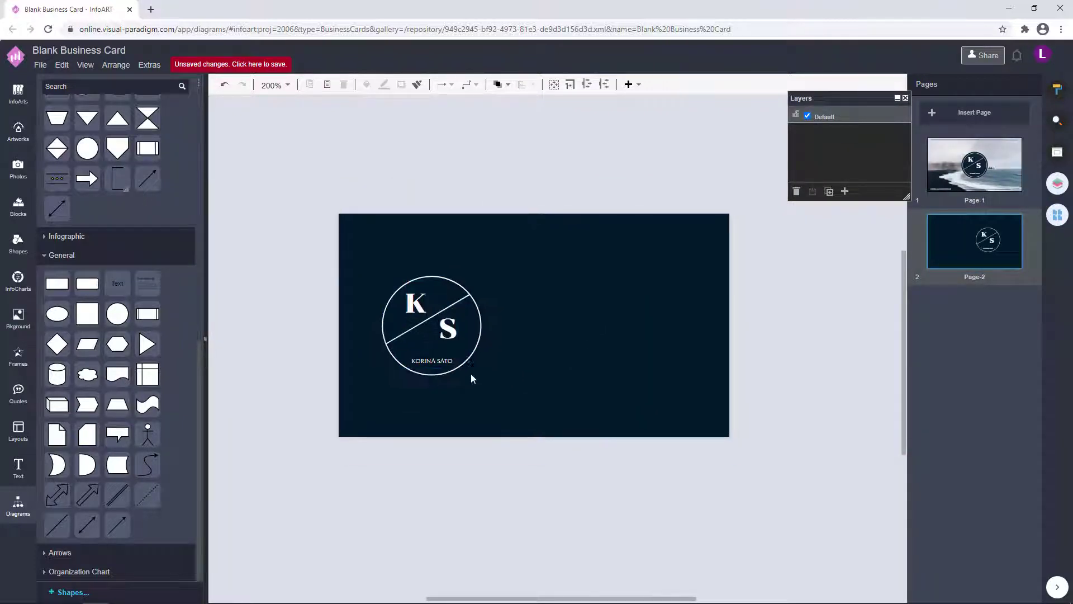
left_click(506, 368)
Change the fill of the pasted badge's outer circle to white (FFFFFF).
left_click(479, 347)
left_click(1057, 90)
left_click(1016, 163)
left_click(969, 272)
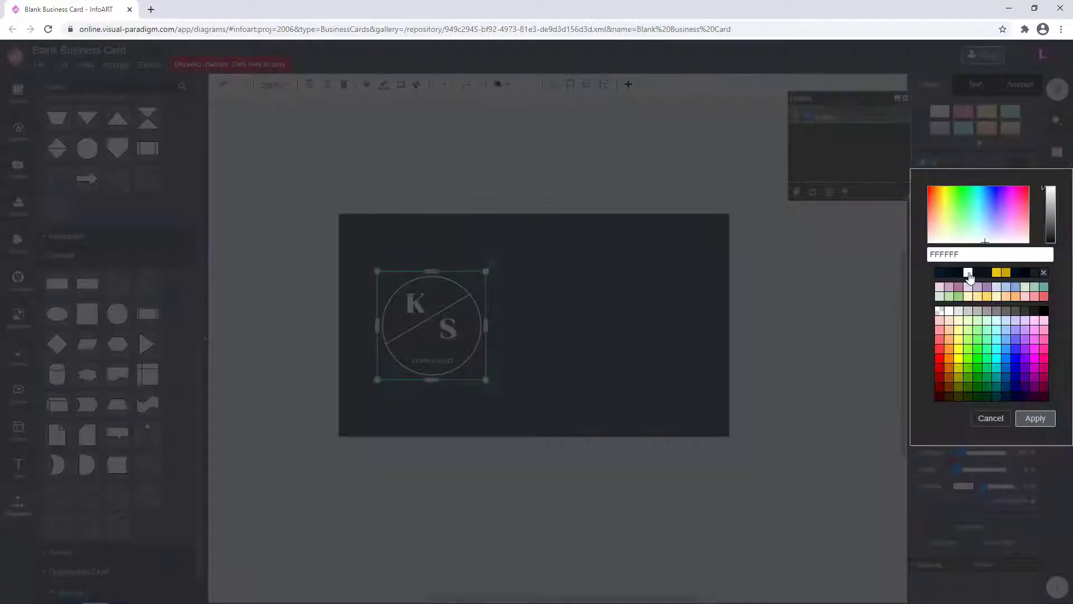
left_click(1035, 418)
Try an opacity of 30% on the badge's white outer circle.
type("30")
left_click_drag(1003, 246, 1048, 249)
key("Return")
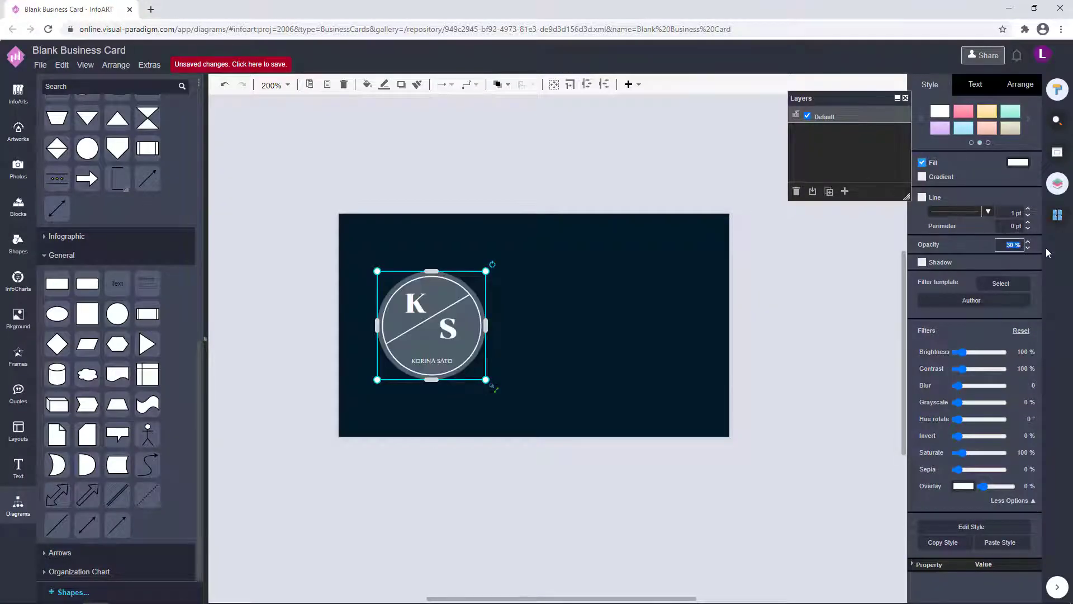
Set the opacity of the badge's white outer circle to 10%.
type("10")
key("Return")
left_click(758, 369)
Copy the long top line from Page-1 and paste it on Page-2.
left_click(1057, 215)
left_click(948, 168)
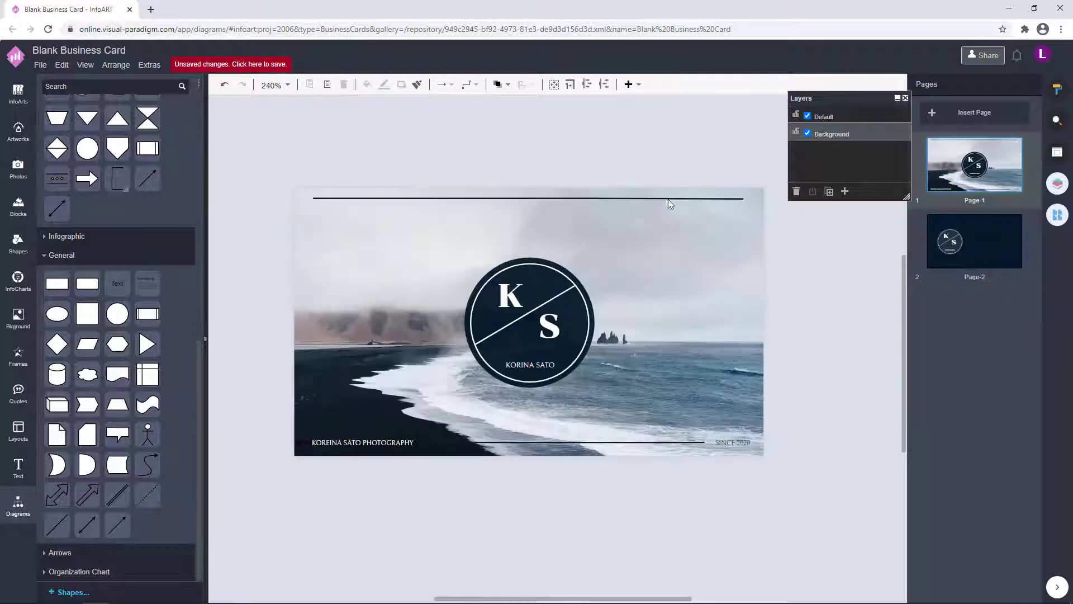
left_click(948, 245)
key("ctrl+v")
Color the pasted line white and place it horizontally centered near the top edge of the navy card.
left_click(1057, 90)
left_click(1018, 162)
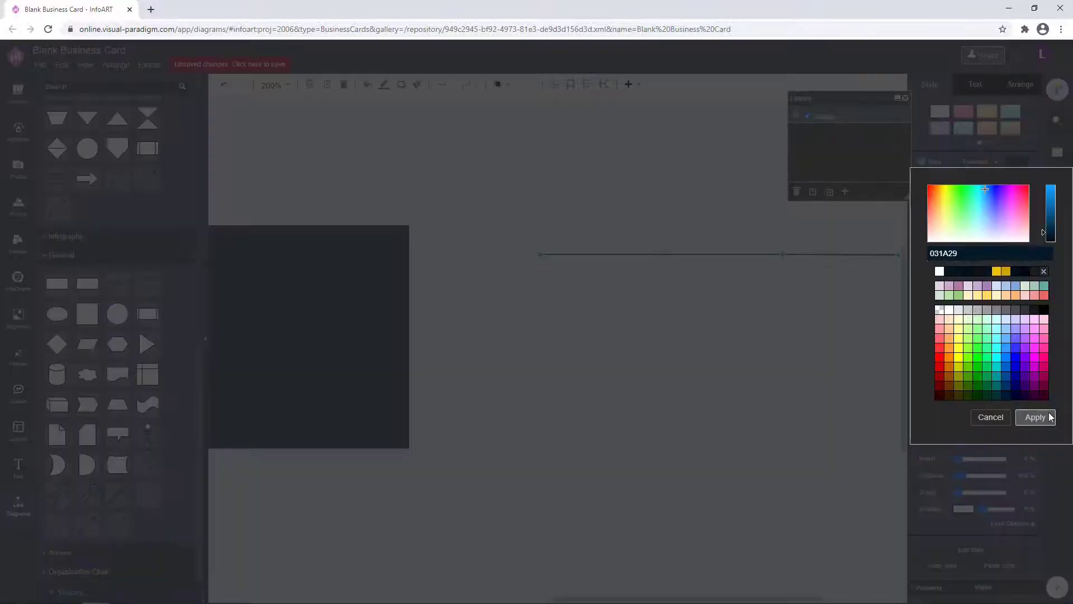
left_click(940, 272)
left_click(1035, 417)
left_click_drag(619, 278, 303, 262)
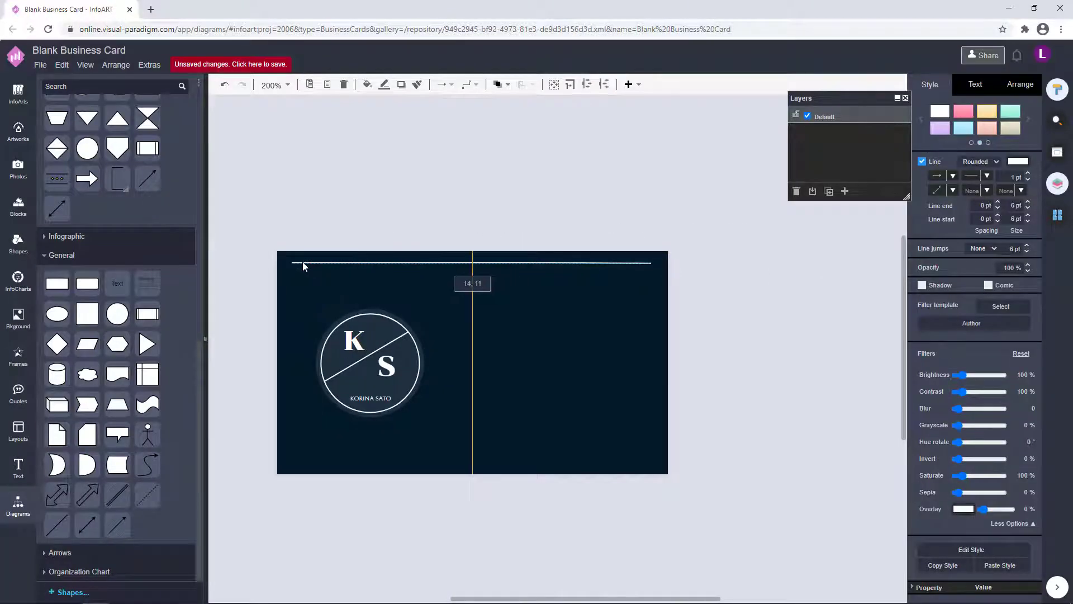
Compare with Page-1, and on Page-2 duplicate the white top line to a matching position near the navy card's bottom edge.
left_click(738, 320)
left_click(1057, 214)
left_click(1013, 166)
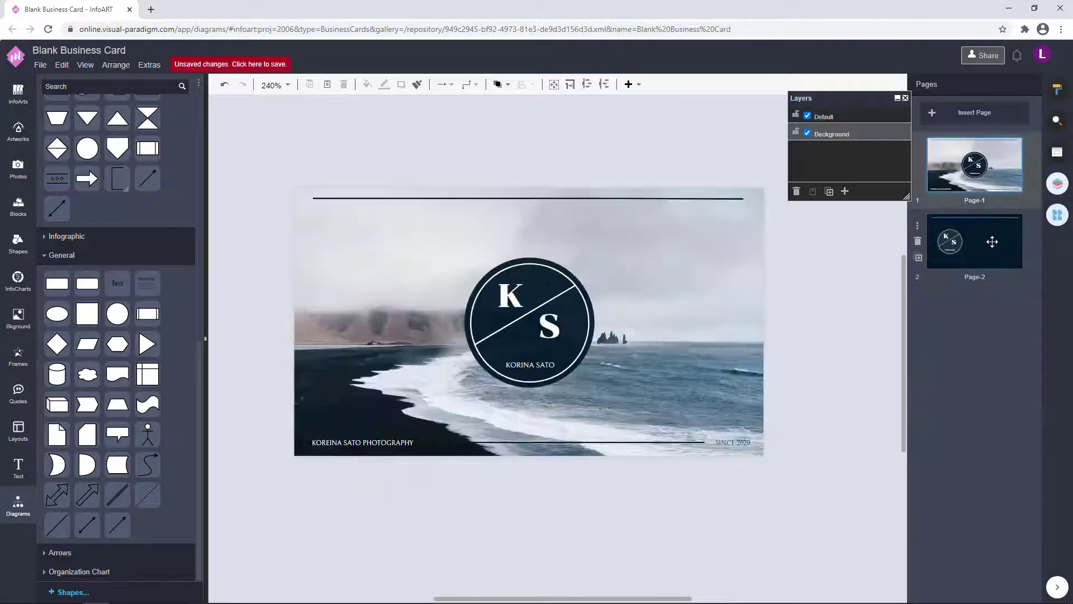
left_click(992, 240)
left_click(636, 265)
left_click_drag(637, 265, 551, 464)
left_click(794, 400)
left_click(833, 395)
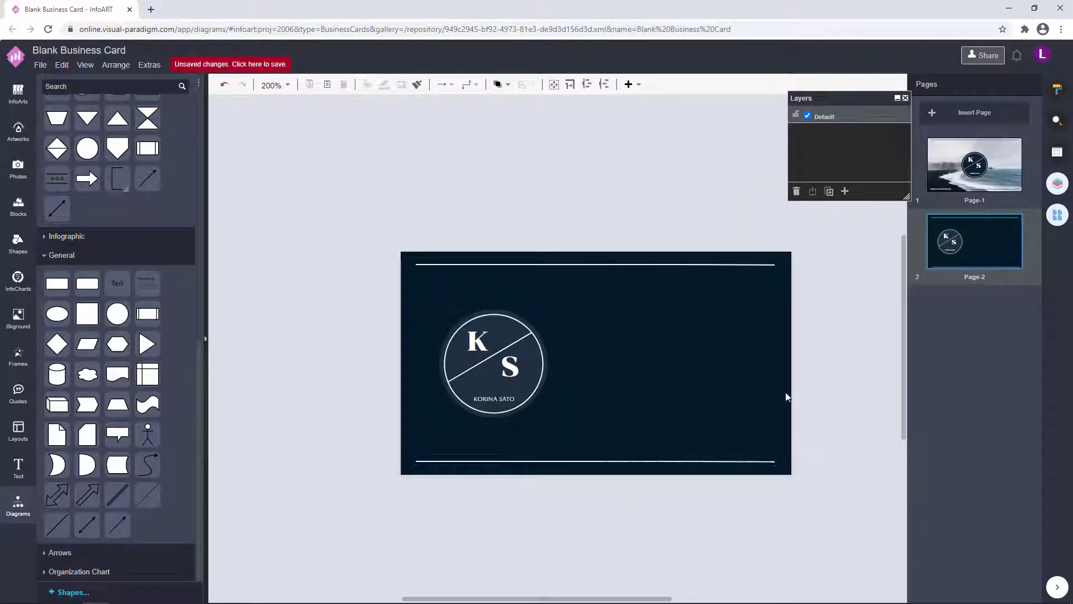
left_click_drag(791, 429, 311, 284)
Copy the photography caption from Page-1 and paste it on Page-2 in the upper right half of the card.
left_click(975, 166)
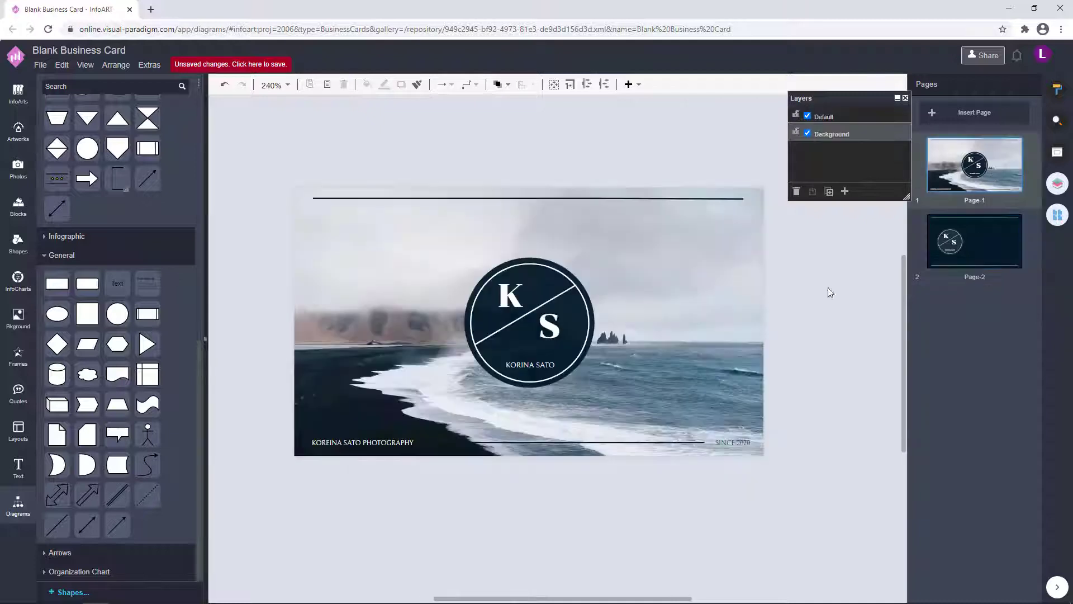
left_click(421, 435)
key("ctrl+c")
left_click(964, 246)
key("ctrl+v")
left_click_drag(432, 467, 639, 323)
left_click(681, 336)
left_click_drag(721, 327, 637, 370)
left_click(593, 367)
key("Delete")
double_click(578, 232)
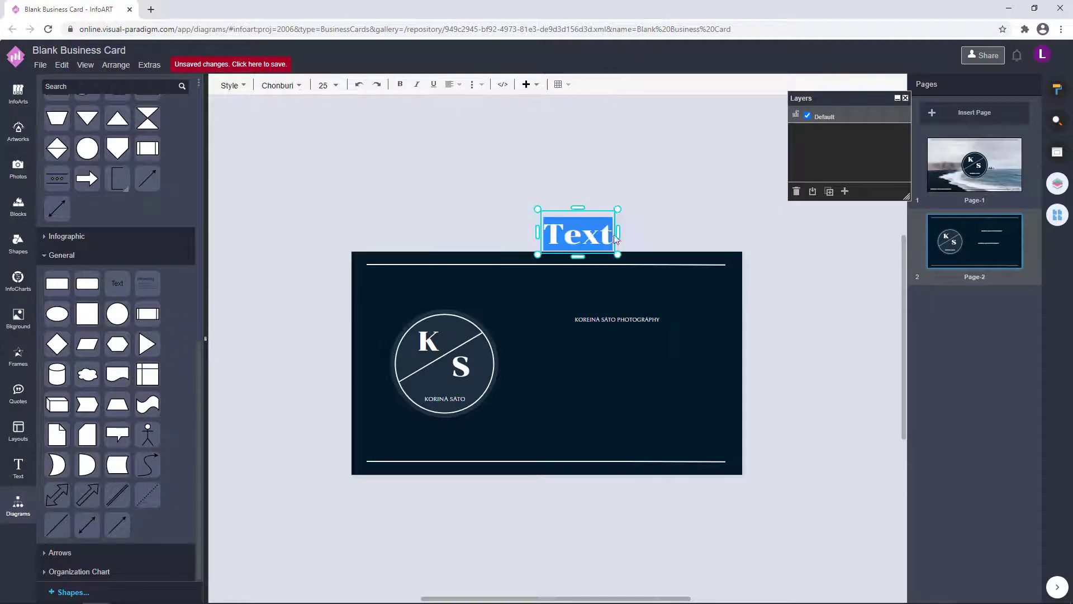
key("BackSpace")
left_click(656, 221)
Duplicate the badge's name caption below the photography caption and replace its text with the phone number, website and e-mail address.
left_click(461, 399)
left_click(487, 413)
left_click_drag(527, 404, 590, 389)
double_click(589, 389)
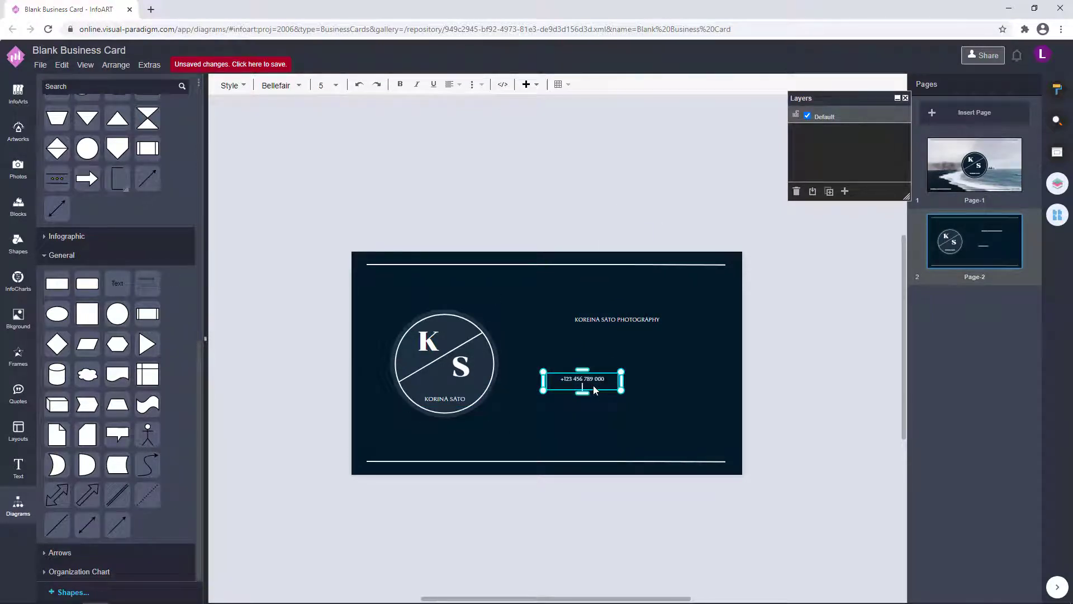
type("www.korinasatophotograp")
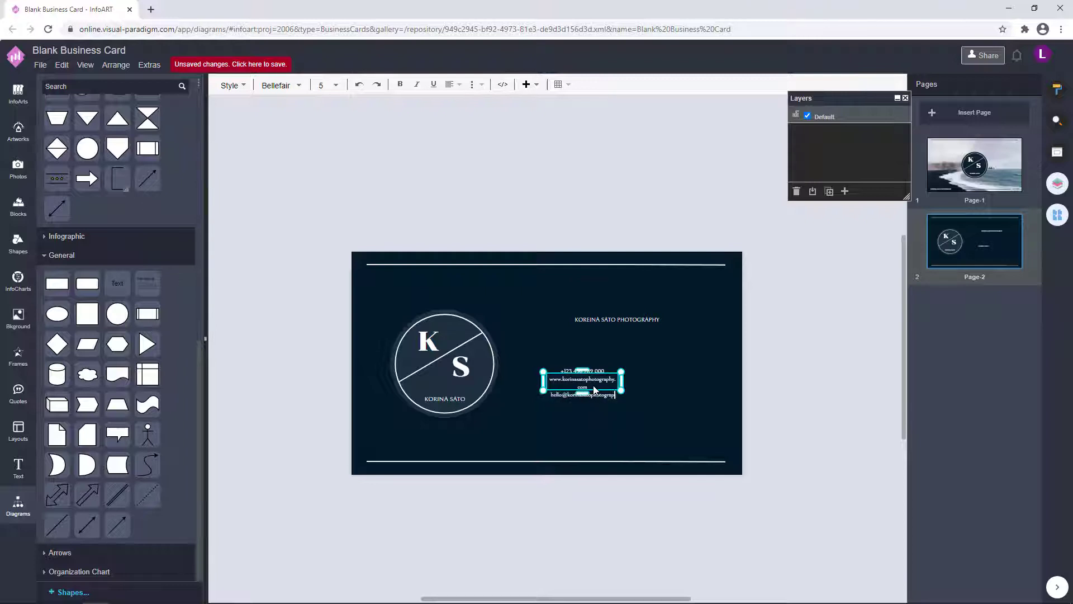
type("hy.com")
Add the postal address as a new last line of the contact text and adjust the text box so each entry fits on one line.
scroll(623, 386, "up", 4)
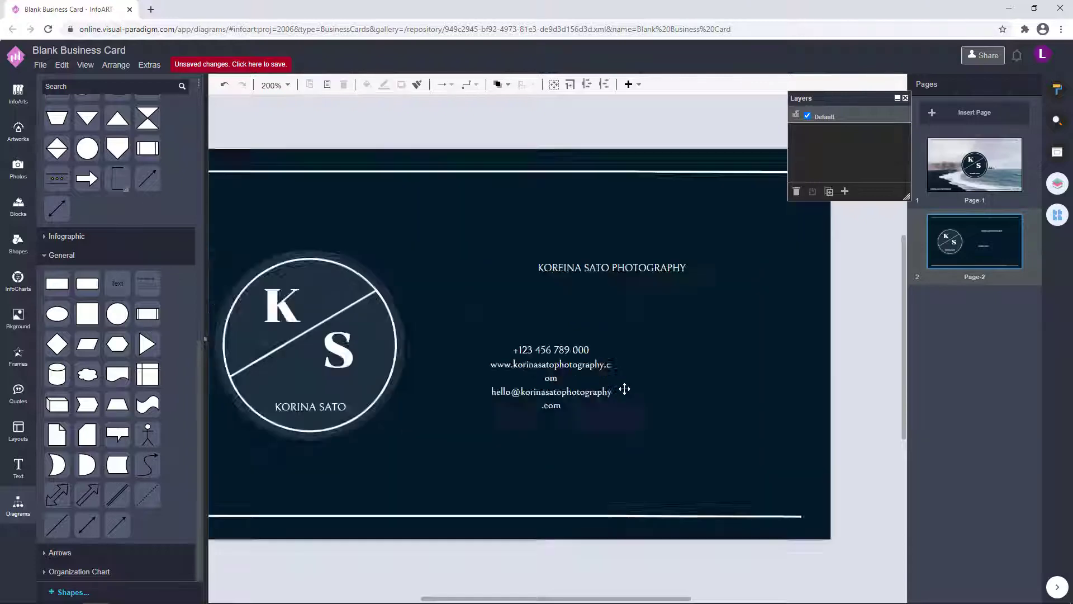
key("Return")
type("123 ")
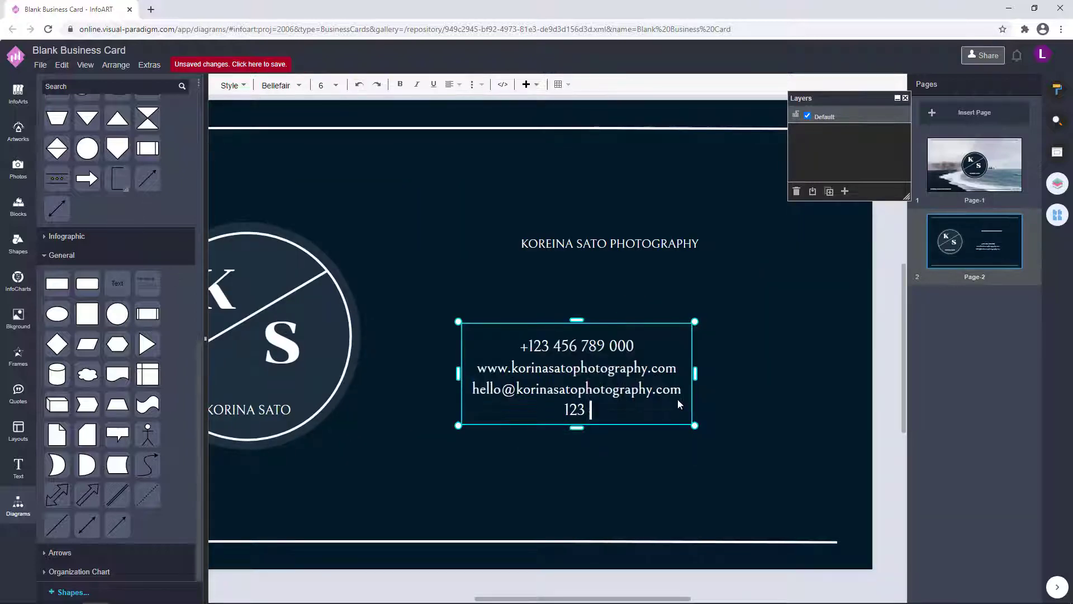
type("Anywhere St., An")
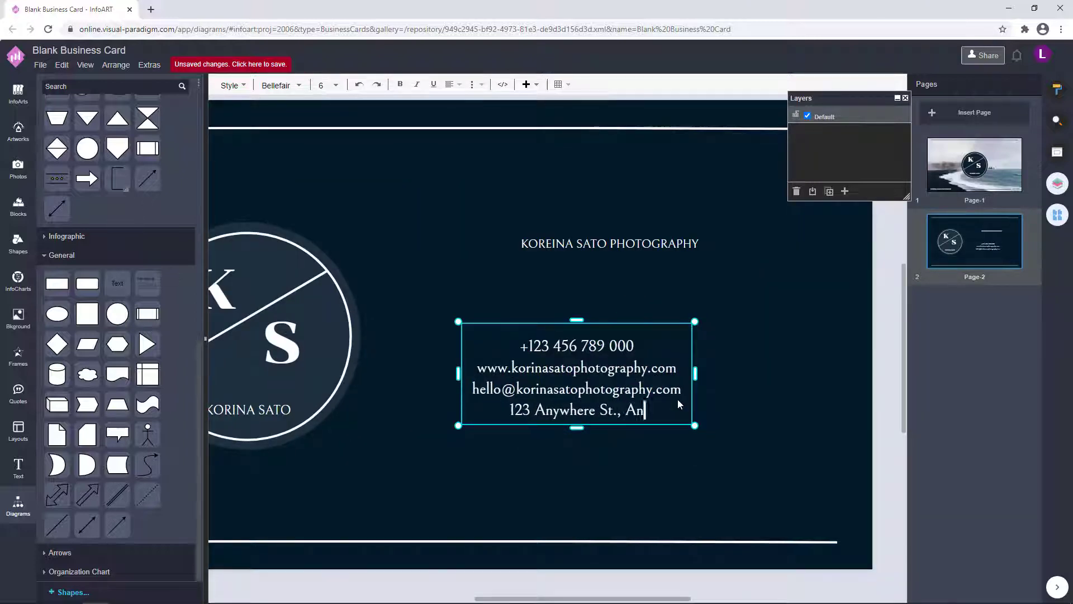
type("y City, ST12345")
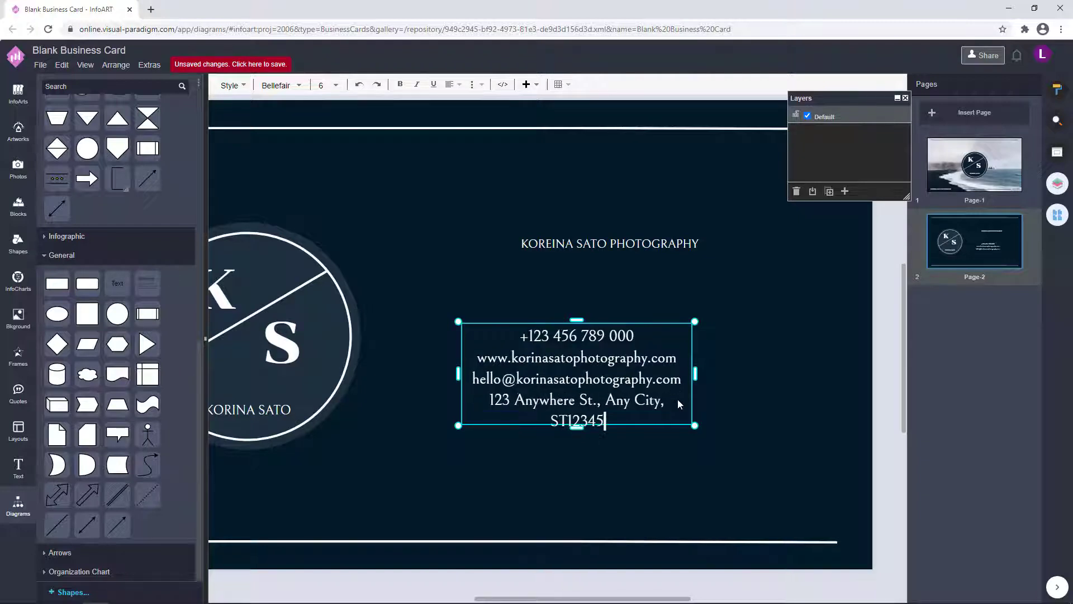
left_click(586, 427)
left_click_drag(578, 435, 578, 407)
left_click(810, 350)
Set the contact text's line height to 120% and nudge the block into place under the photography caption.
scroll(671, 484, "down", 2)
double_click(628, 414)
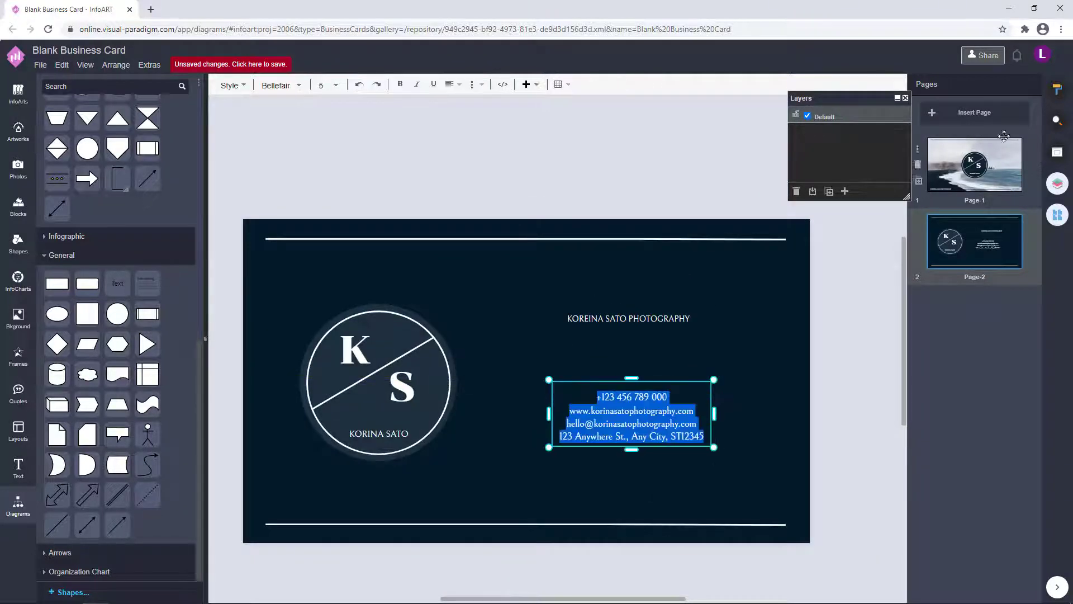
left_click(1057, 90)
left_click(1028, 266)
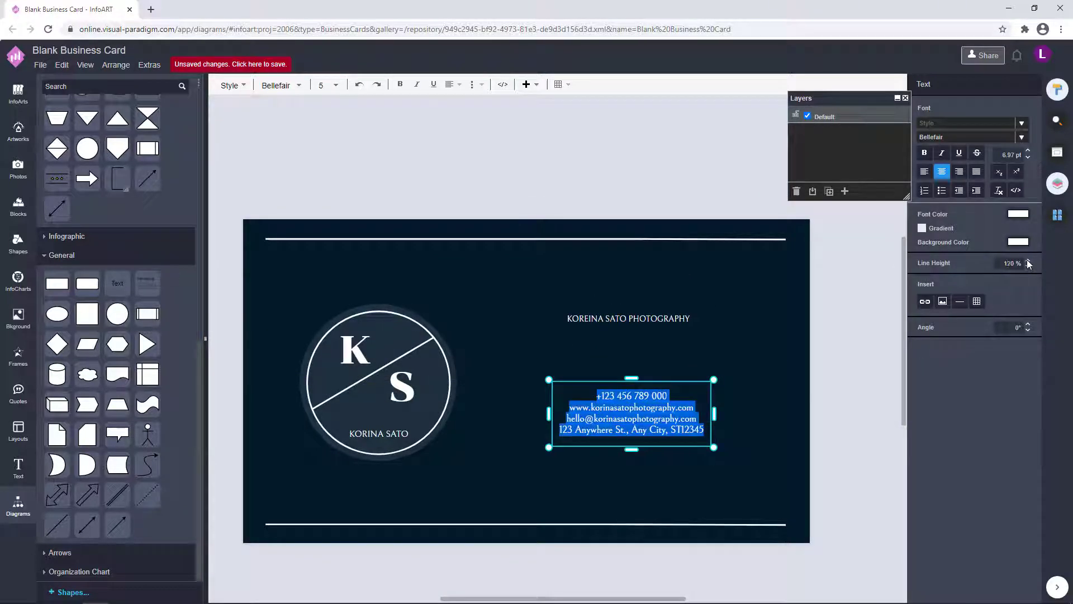
left_click(818, 391)
left_click_drag(659, 439, 657, 440)
left_click(759, 388)
scroll(759, 387, "down", 1)
scroll(671, 351, "down", 1)
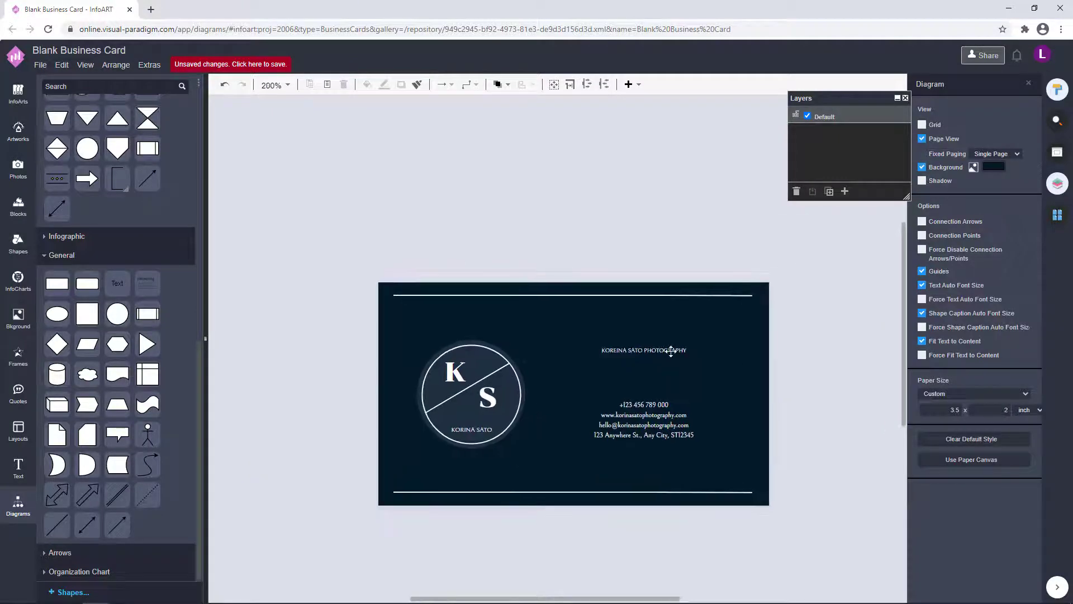
Set the font size of the photography caption and contact text to 6.5 pt, after trying 7 pt.
double_click(682, 349)
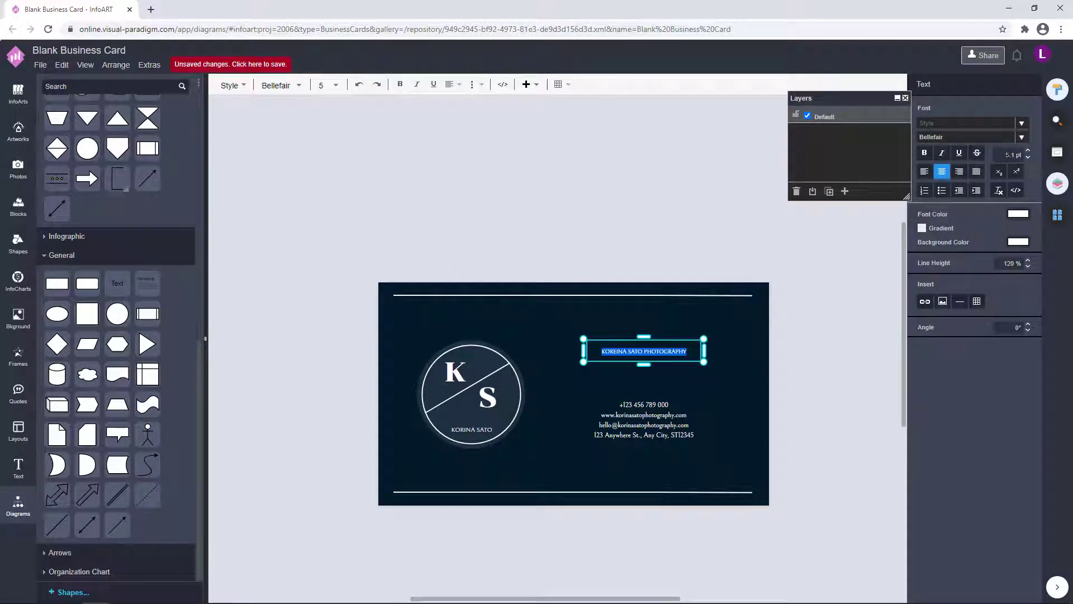
double_click(687, 425)
left_click(737, 411)
left_click(647, 414)
left_click(671, 349, "shift")
left_click(993, 89)
left_click_drag(1022, 140, 1000, 140)
type("7")
key("Return")
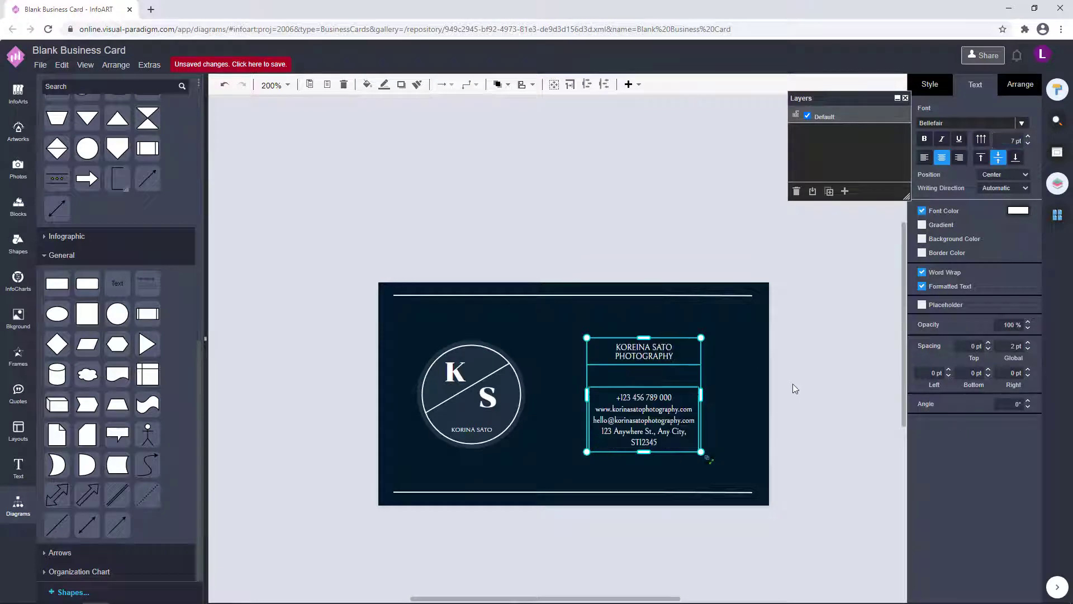
left_click(789, 393)
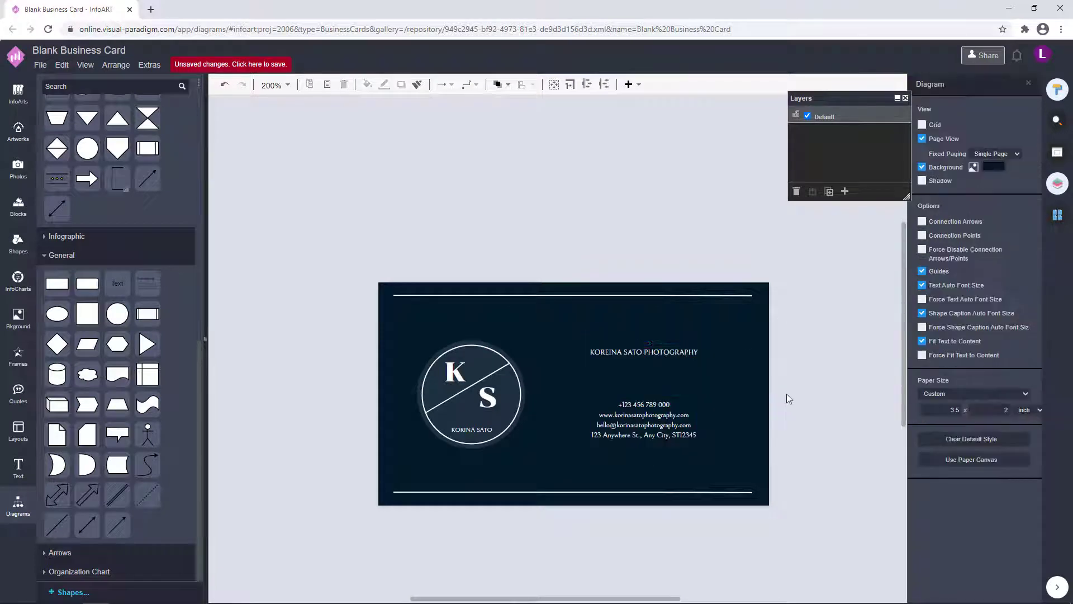
Move the monogram badge slightly to the right and shift the photography caption and contact text to balance it.
left_click_drag(322, 297, 540, 456)
left_click_drag(437, 401, 448, 402)
left_click(761, 461)
left_click_drag(772, 449, 515, 306)
left_click_drag(645, 350, 649, 350)
left_click(341, 313)
left_click_drag(340, 314, 521, 449)
left_click_drag(476, 413, 483, 413)
left_click(764, 465)
Fine-tune the text blocks' position, and center the badge and both text blocks together on the navy card.
left_click_drag(763, 464, 537, 307)
left_click(795, 400)
left_click_drag(645, 350, 646, 351)
left_click(778, 459)
left_click_drag(777, 472, 560, 335)
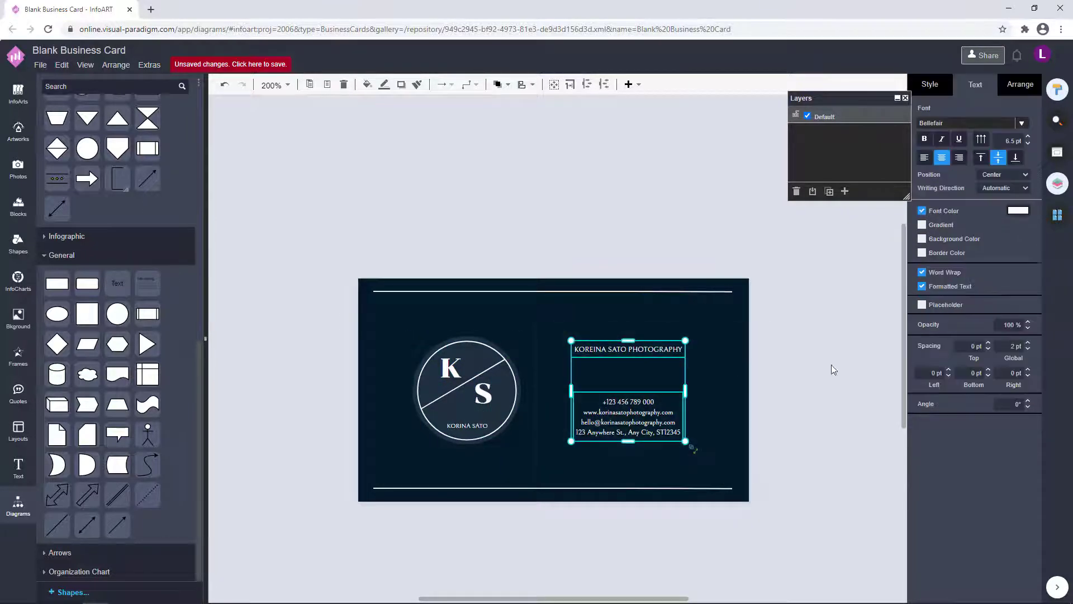
left_click(833, 369)
left_click_drag(840, 447, 289, 309)
left_click_drag(473, 347, 477, 349)
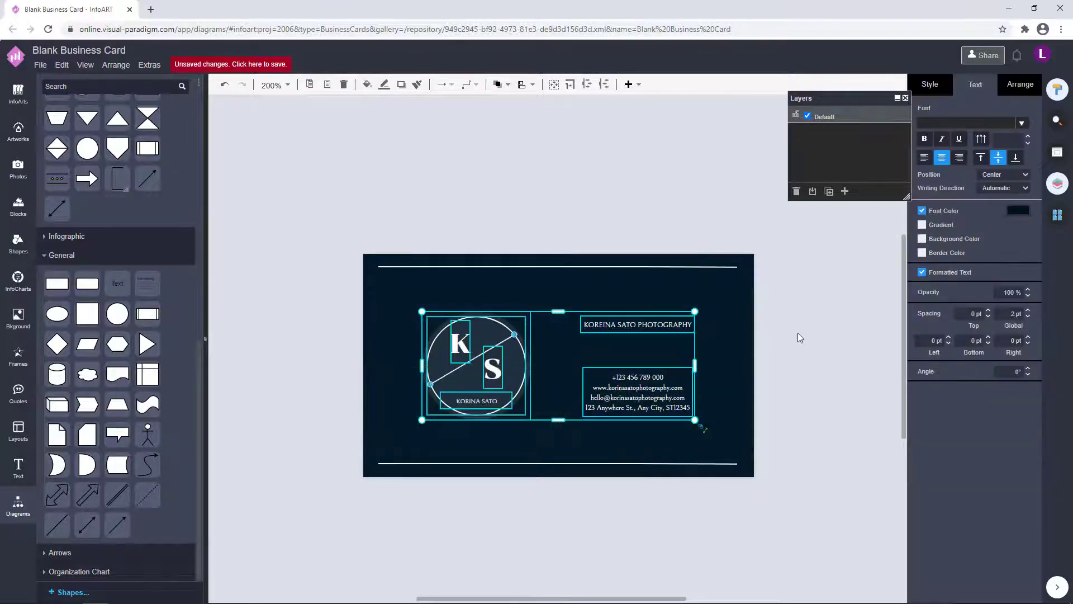
left_click(794, 361)
Open Page-1 and examine the circular monogram badge and its formatting.
left_click(1058, 215)
left_click(974, 166)
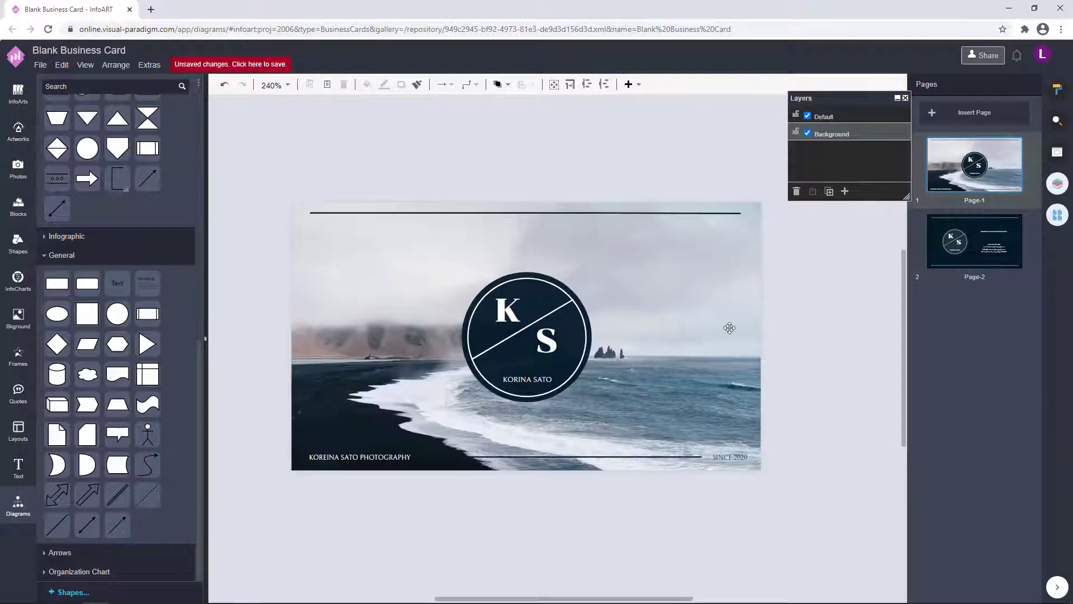
left_click(576, 295)
left_click(575, 295)
left_click(1054, 89)
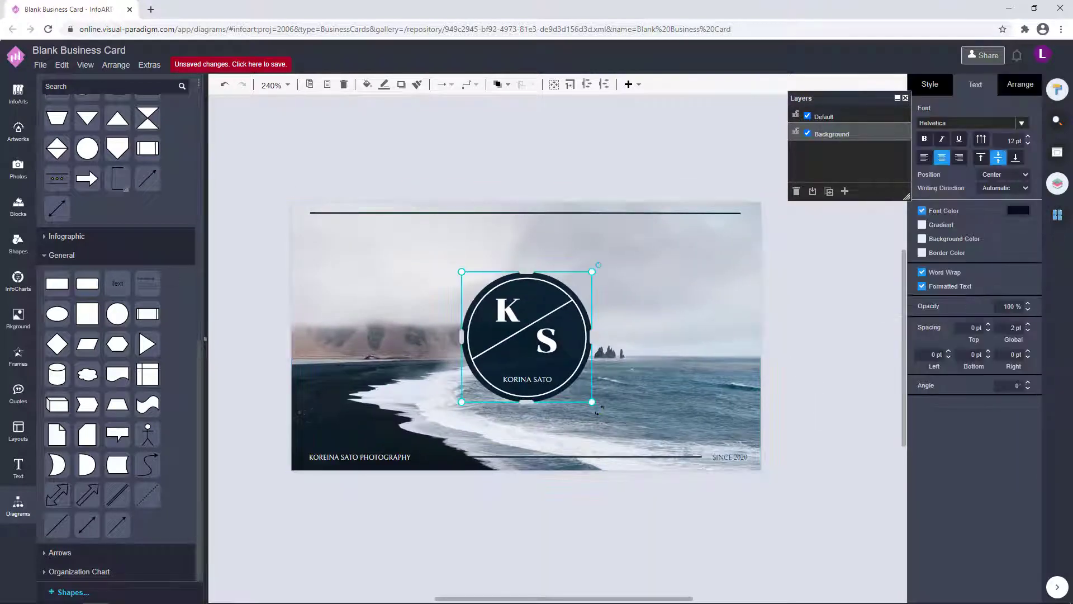
left_click(820, 388)
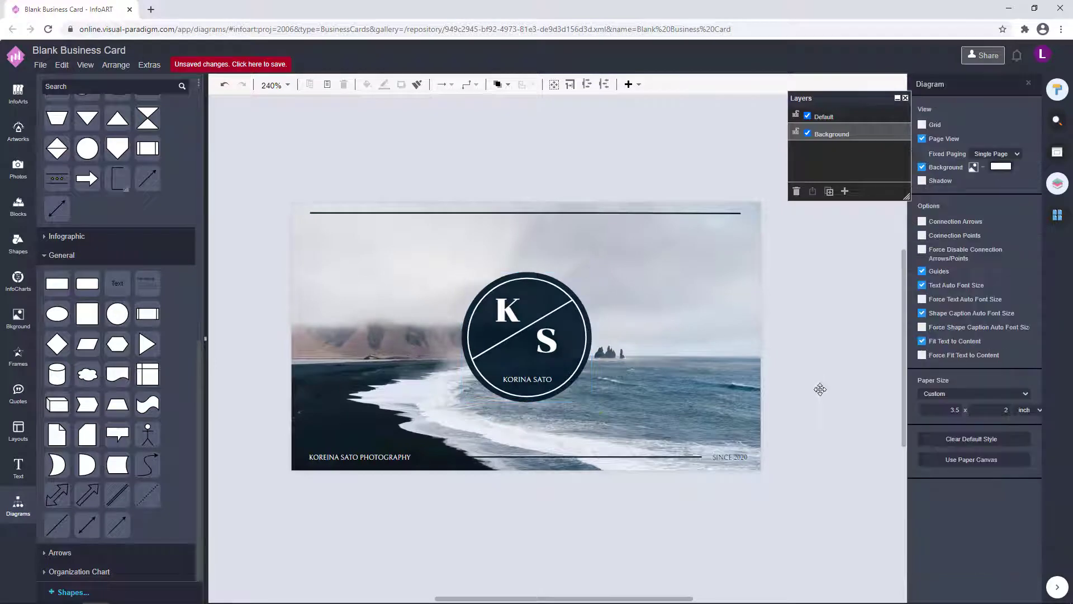
left_click_drag(674, 203, 677, 152)
key("ctrl+z")
left_click(829, 334)
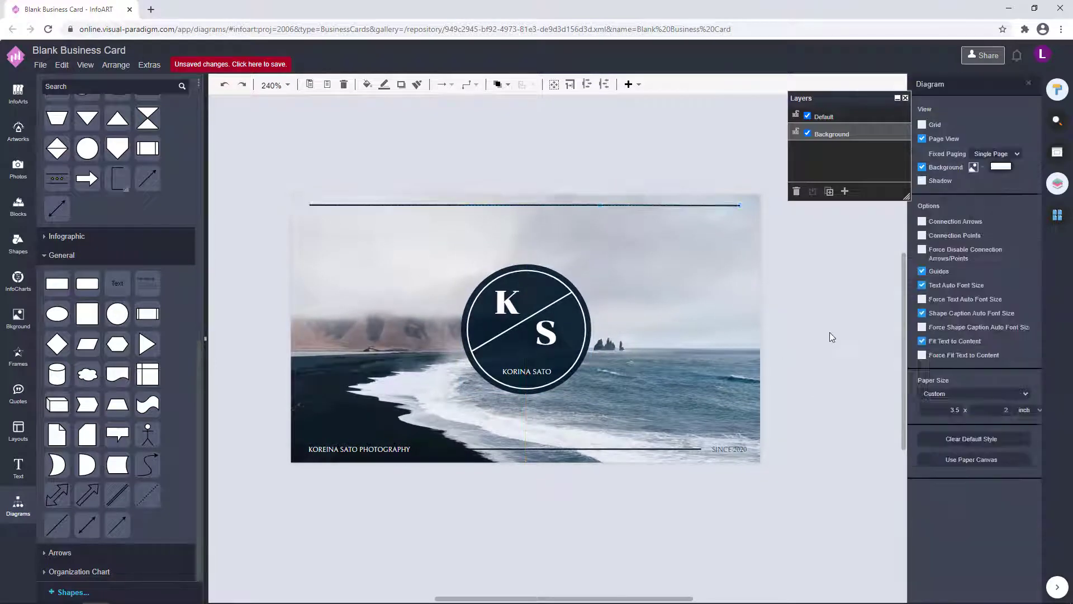
Compare the finished back design on Page-2 with the photo front on Page-1.
scroll(830, 332, "down", 1)
left_click(1053, 221)
left_click(984, 252)
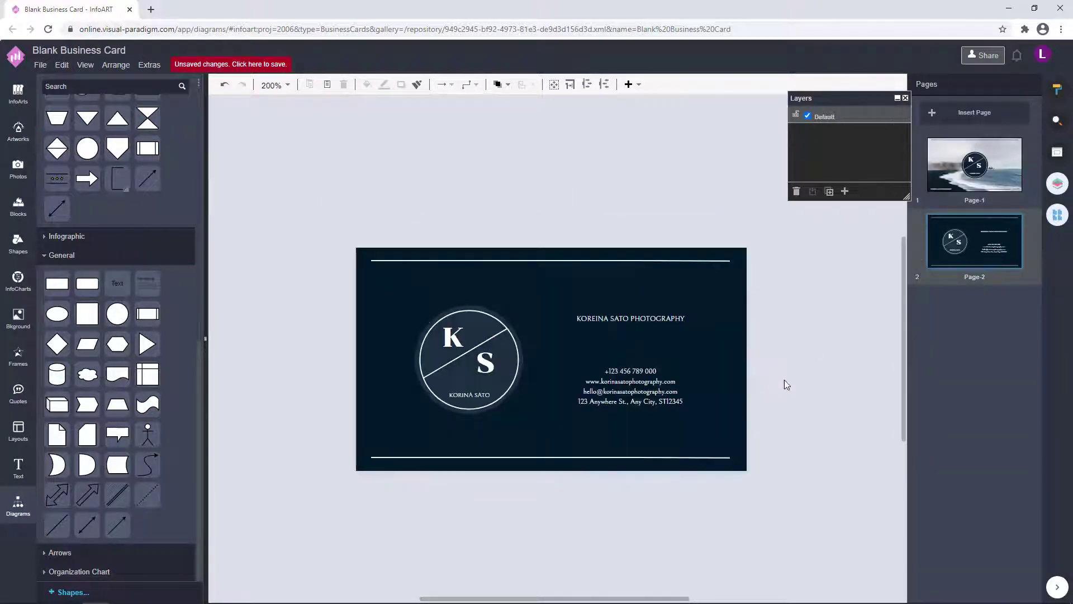
left_click(973, 202)
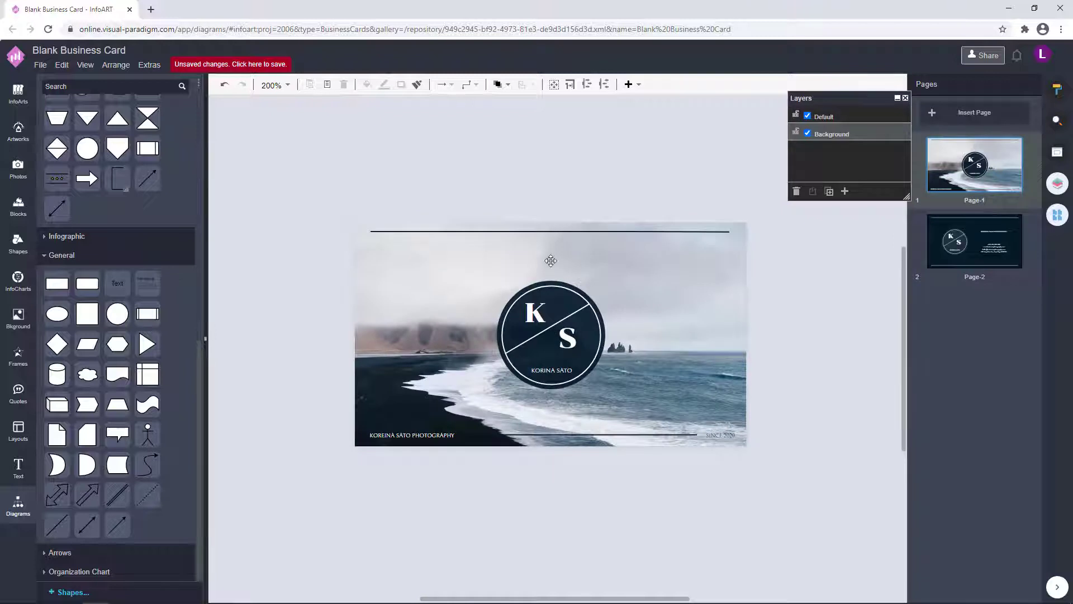
scroll(785, 352, "right", 2)
left_click(960, 247)
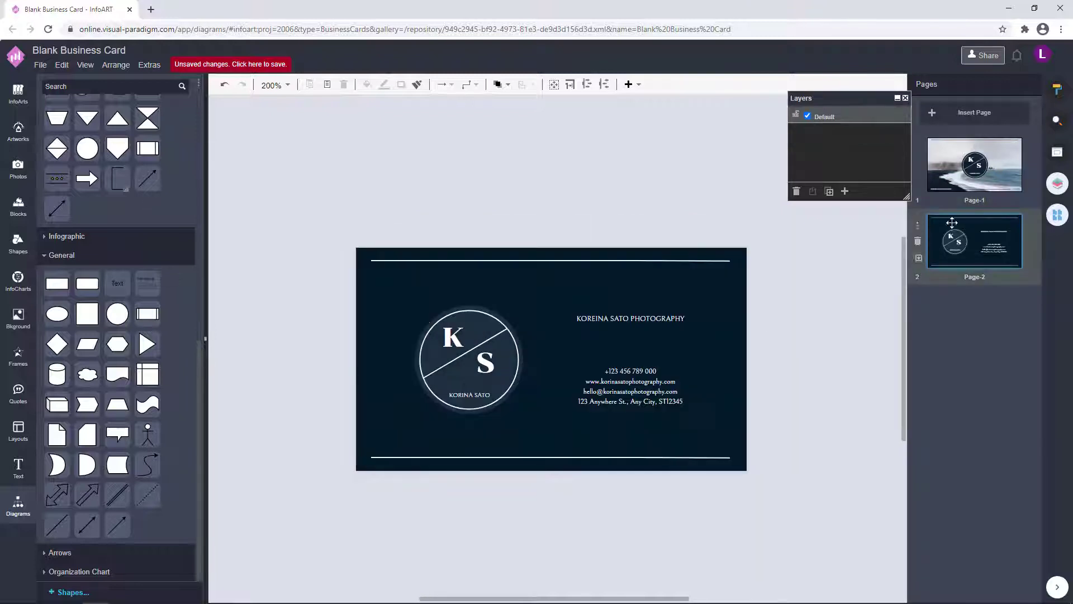
On Page-1, add a rounded rectangle with no fill and a dark navy outline, and place it above the photo.
left_click(918, 179)
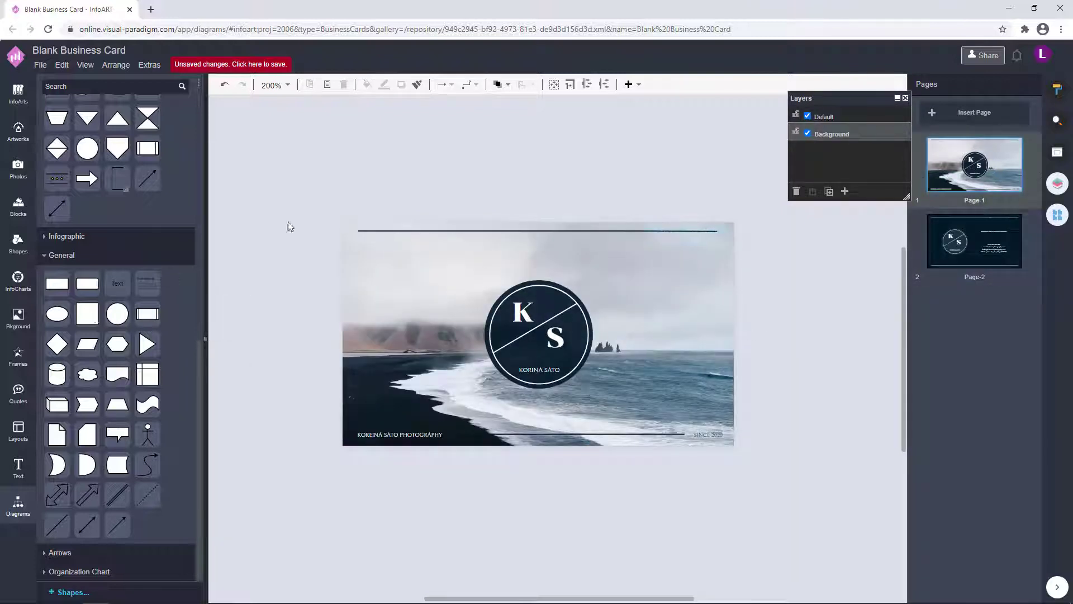
left_click(57, 283)
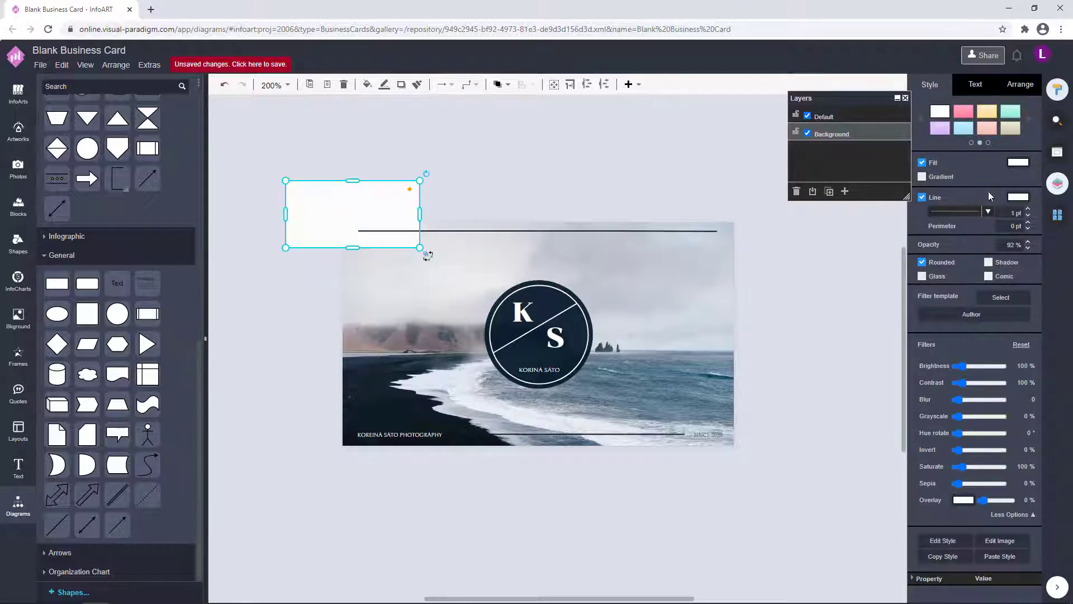
left_click(1018, 196)
left_click(950, 308)
left_click(1035, 453)
left_click(922, 163)
left_click(375, 200)
left_click_drag(384, 199, 425, 131)
Move the top and bottom horizontal lines off the card to its left side.
left_click(506, 231)
left_click(618, 434, "shift")
left_click_drag(697, 231, 300, 233)
left_click(315, 279)
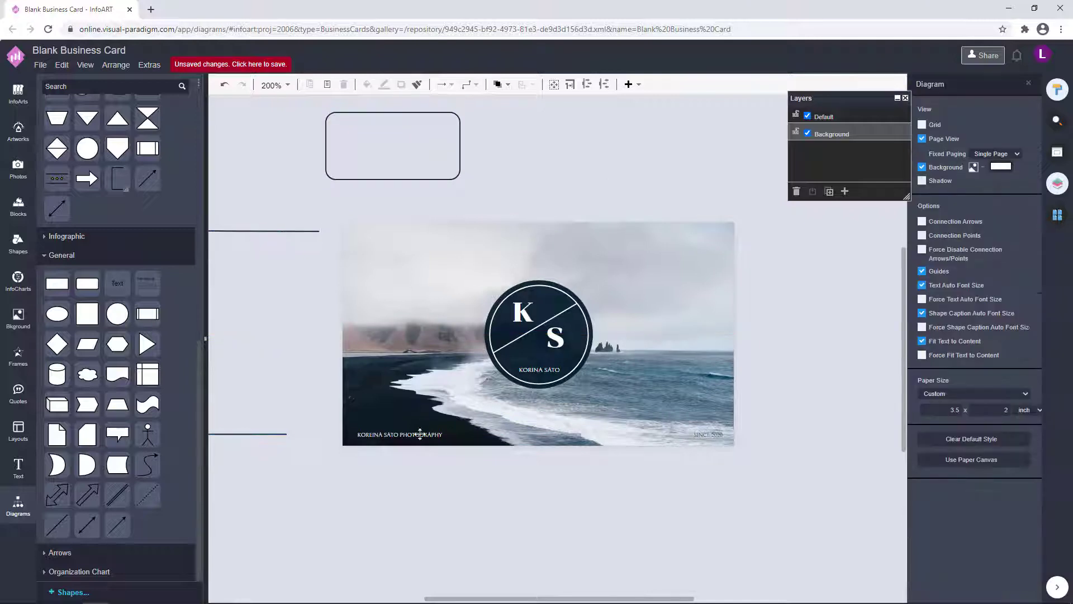
Enlarge the rounded rectangle to slightly less than the card's size.
left_click_drag(399, 156, 424, 267)
left_click_drag(489, 261, 729, 262)
left_click_drag(539, 295, 549, 222)
Shift both bottom captions slightly inward and center the rounded rectangle over the photo as a border.
left_click_drag(421, 435, 445, 427)
left_click(551, 469)
left_click_drag(720, 434, 712, 426)
left_click(741, 257)
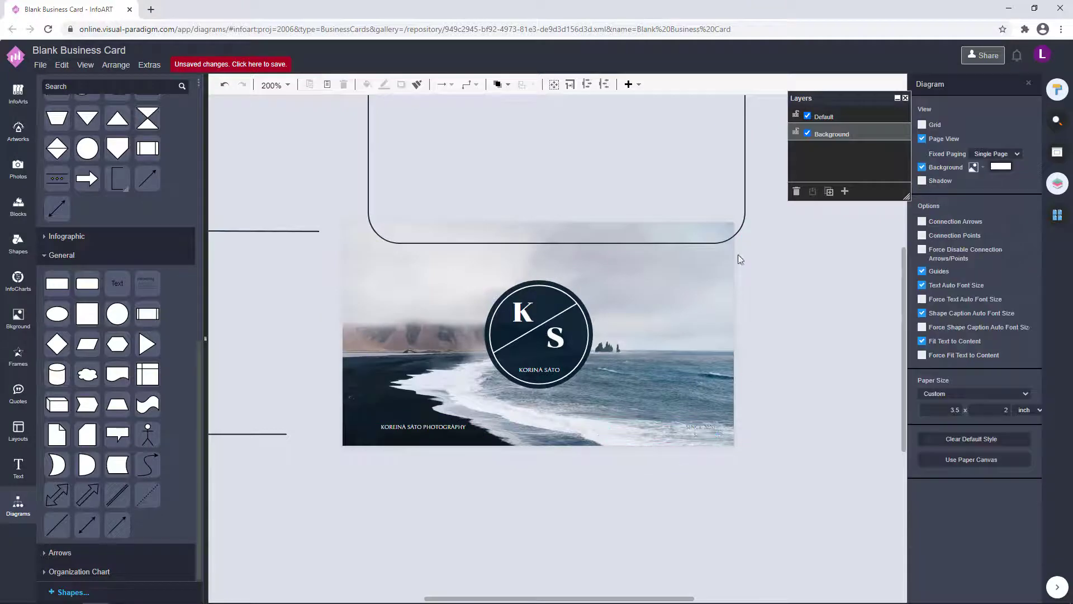
left_click_drag(714, 198, 696, 392)
left_click(816, 372)
Try to send the rounded border alone to the back.
left_click(688, 285)
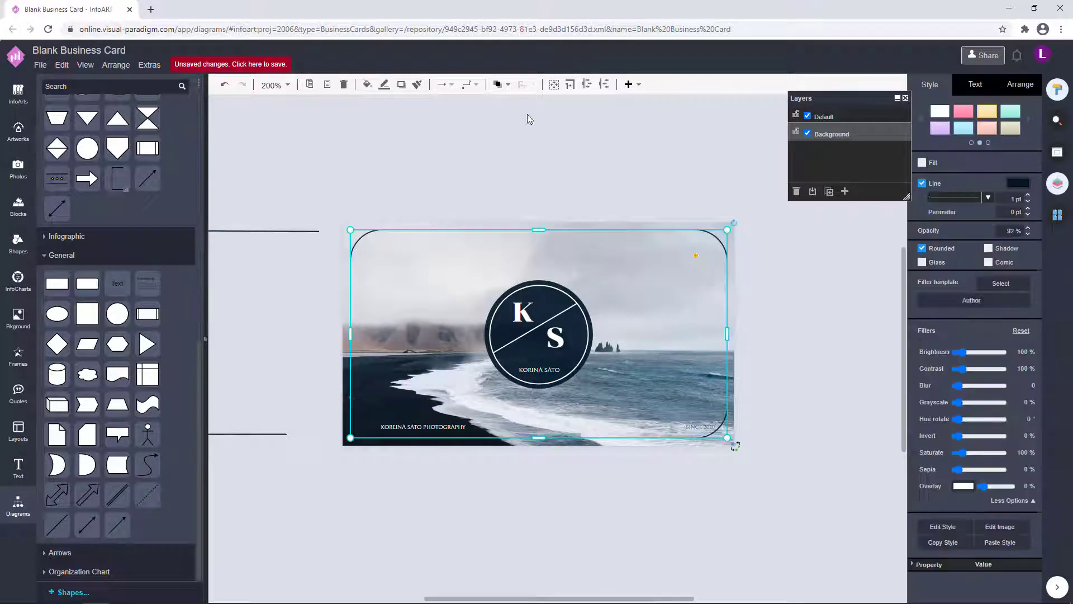
left_click(500, 86)
left_click(513, 125)
left_click(495, 187)
key("ctrl+z")
Send the beach photo and the rounded border to the back together.
left_click(714, 224)
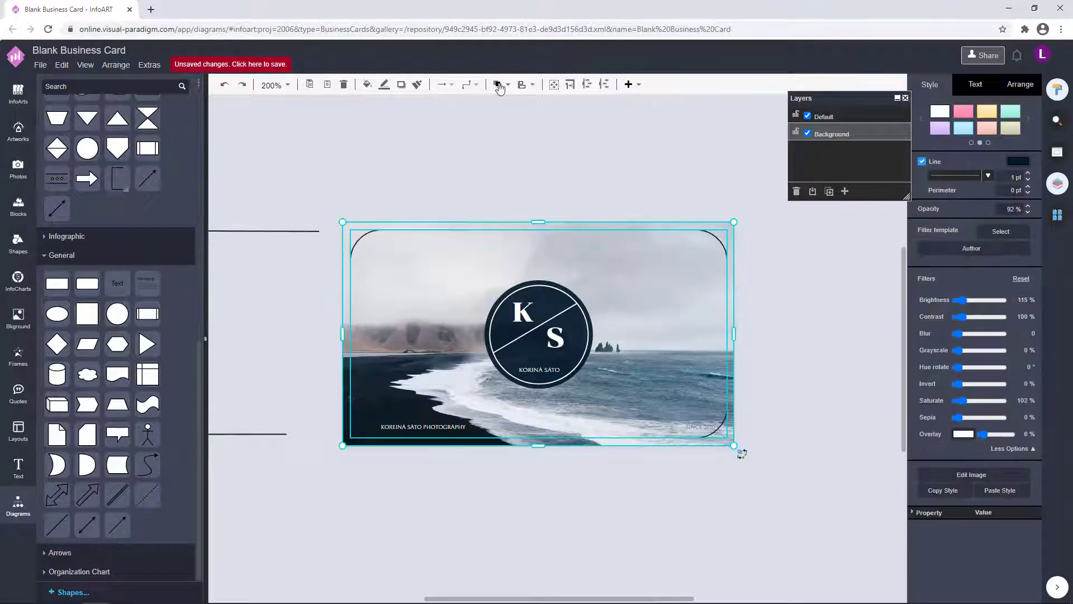
left_click(500, 85)
left_click(513, 125)
left_click(497, 188)
Move the photography caption toward the border's lower-left corner and the SINCE 2020 caption to its upper-right corner.
left_click_drag(449, 427, 435, 424)
left_click(650, 474)
left_click_drag(704, 426, 692, 244)
left_click(690, 475)
left_click(771, 278)
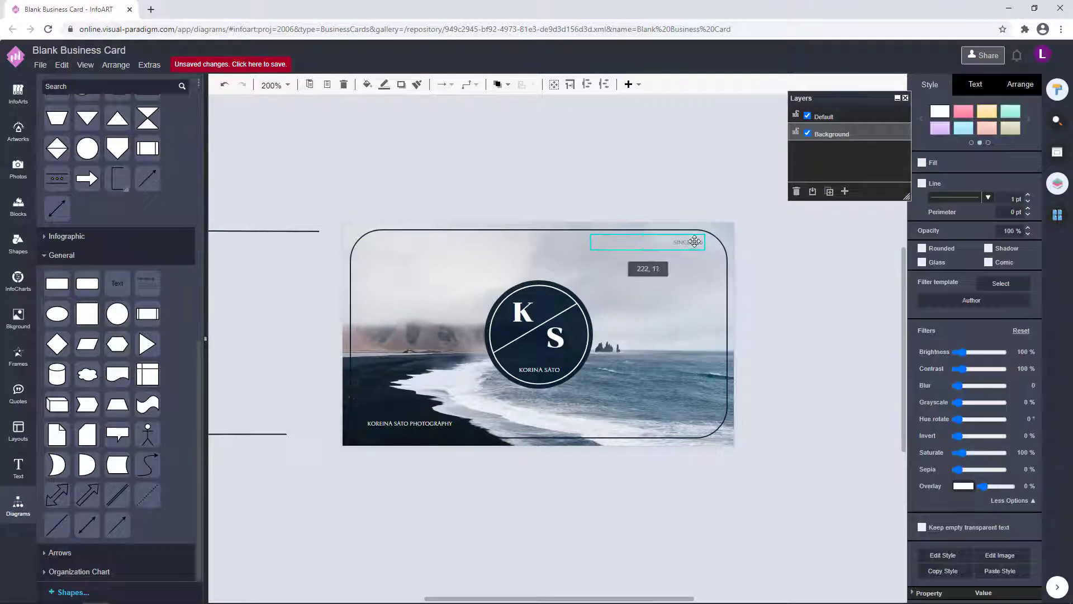
Left-align the SINCE 2020 text and move the caption to the border's upper-left corner.
left_click(693, 241)
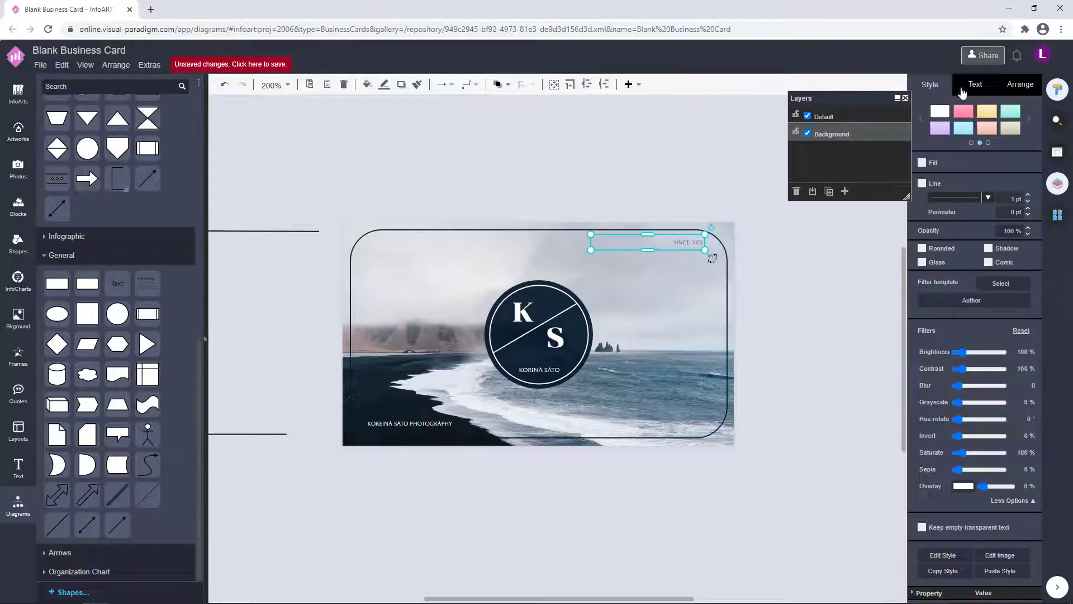
left_click(959, 89)
left_click_drag(699, 242, 395, 253)
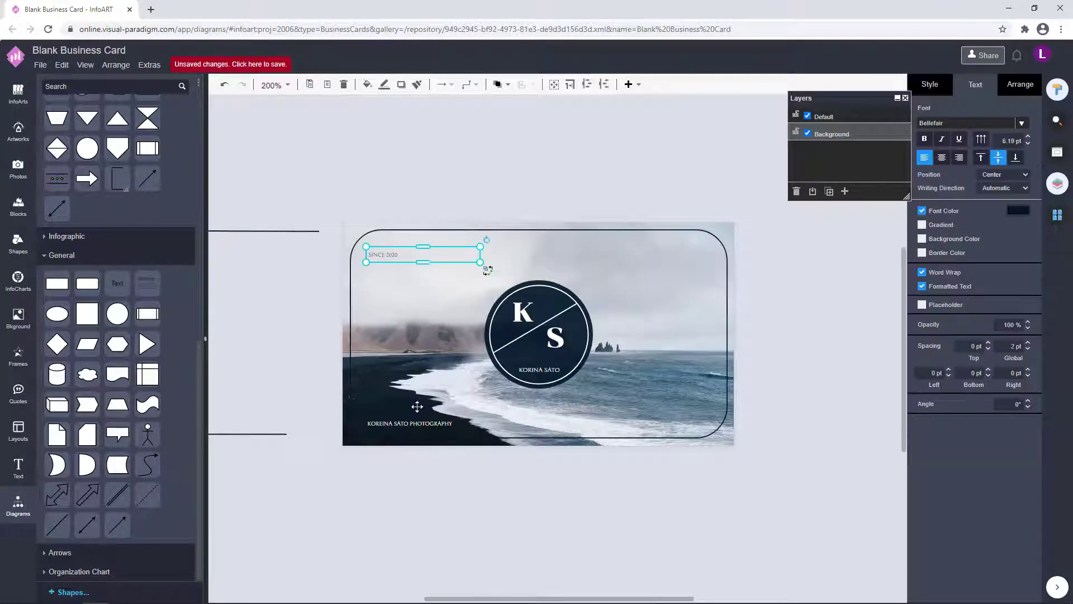
Align the SINCE 2020 and photography captions along their left edges and left-align the text in both.
left_click(409, 424, "shift")
left_click(1001, 92)
left_click(925, 371)
left_click(983, 79)
left_click(923, 159)
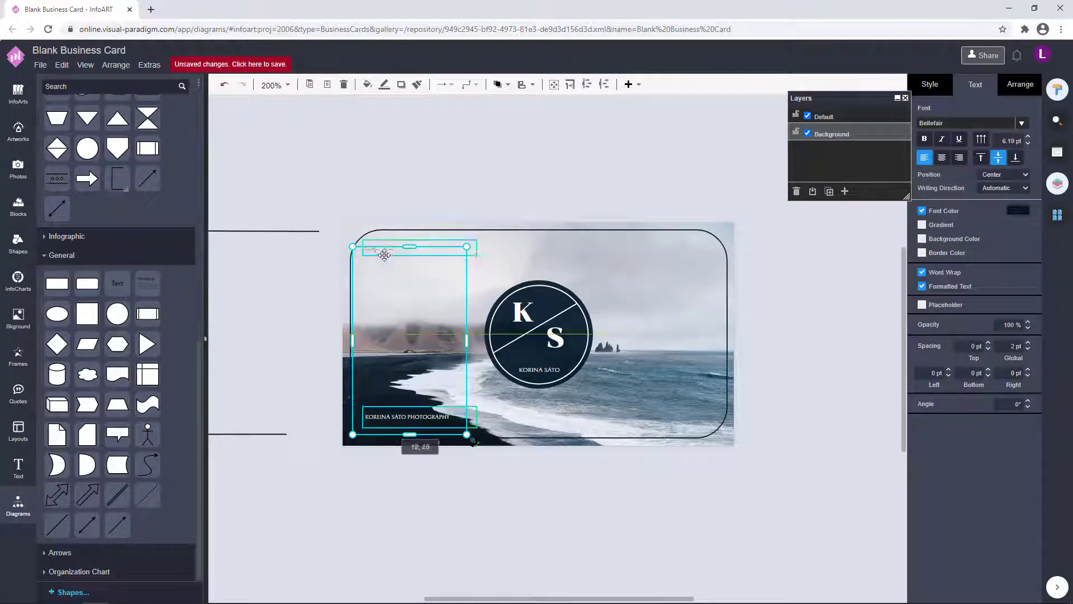
Move the SINCE 2020 caption slightly up and the photography caption slightly down along the border's left side.
left_click(462, 491)
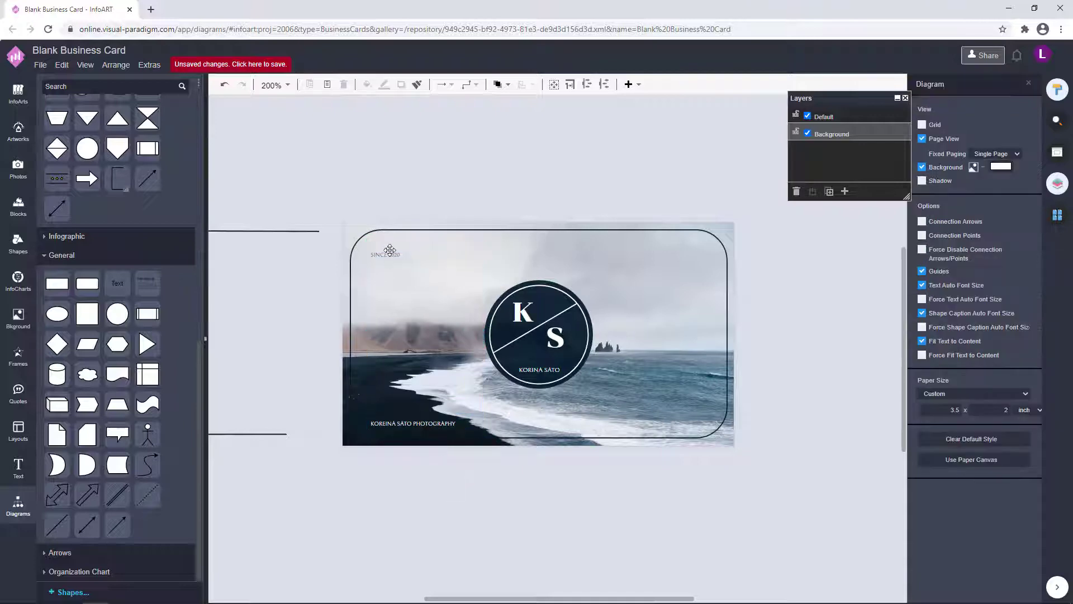
left_click_drag(389, 253, 391, 251)
left_click(444, 181)
left_click(385, 114)
left_click(393, 254)
left_click(435, 184)
left_click_drag(433, 425, 432, 427)
left_click(451, 467)
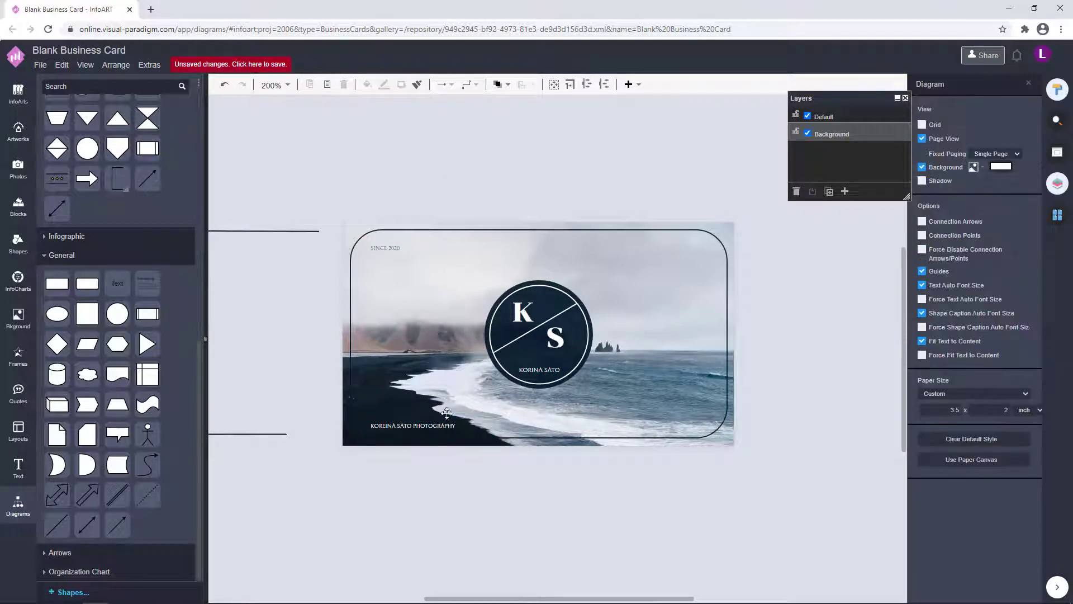
left_click(389, 247)
left_click(437, 185)
left_click(391, 247)
left_click(429, 204)
left_click(390, 247)
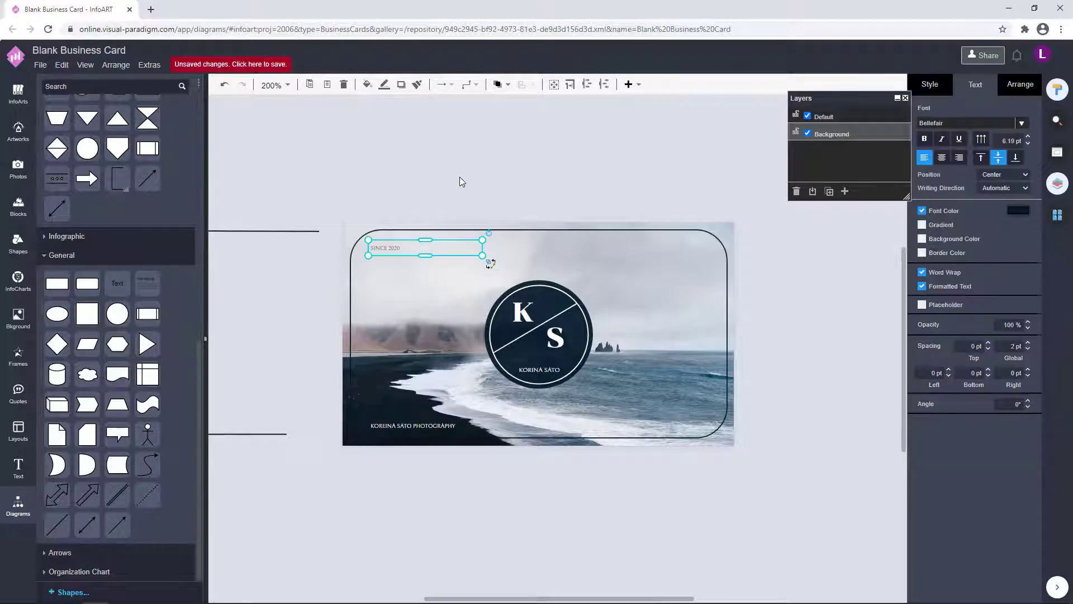
Move the SINCE 2020 caption onto the sea area of the photo and set its font colour to white (FFFFFF).
left_click(460, 180)
scroll(621, 317, "down", 2)
scroll(651, 300, "up", 1)
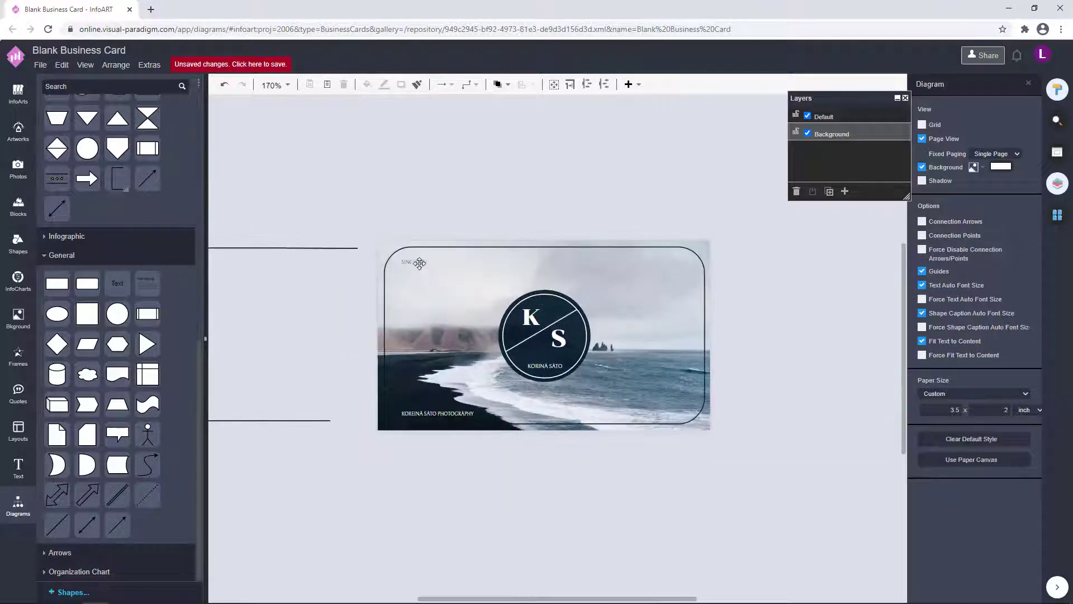
left_click_drag(419, 263, 624, 395)
left_click(1018, 211)
left_click(949, 321)
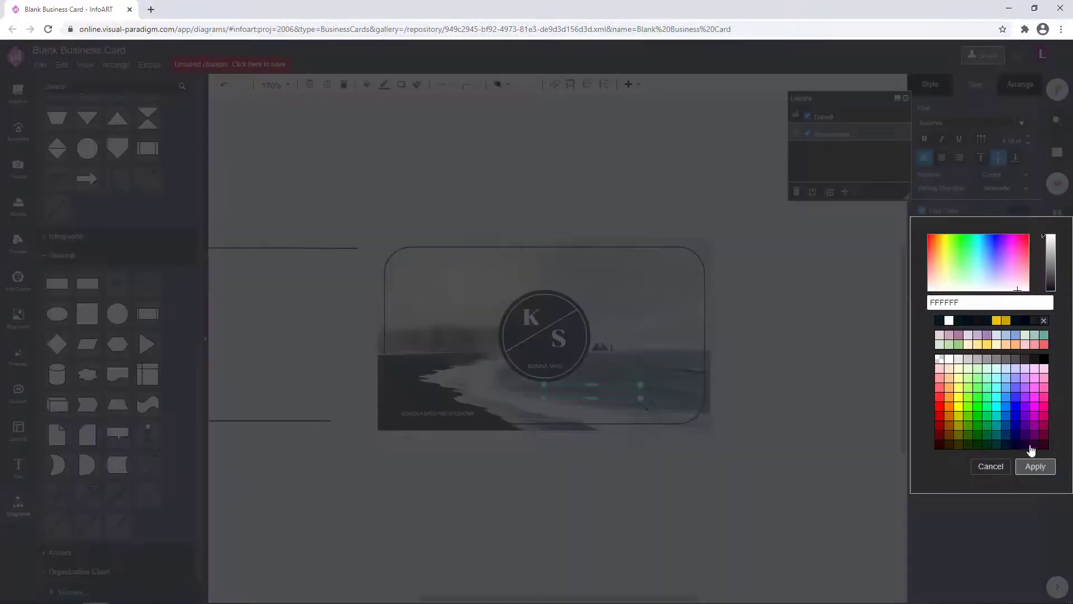
left_click(1035, 466)
left_click(561, 437)
Move the white SINCE 2020 caption to just above the photography caption in the border's lower-left corner.
scroll(561, 436, "up", 6)
scroll(561, 436, "down", 7)
scroll(566, 328, "up", 1)
scroll(567, 328, "up", 1)
left_click_drag(567, 328, 358, 342)
left_click(359, 392)
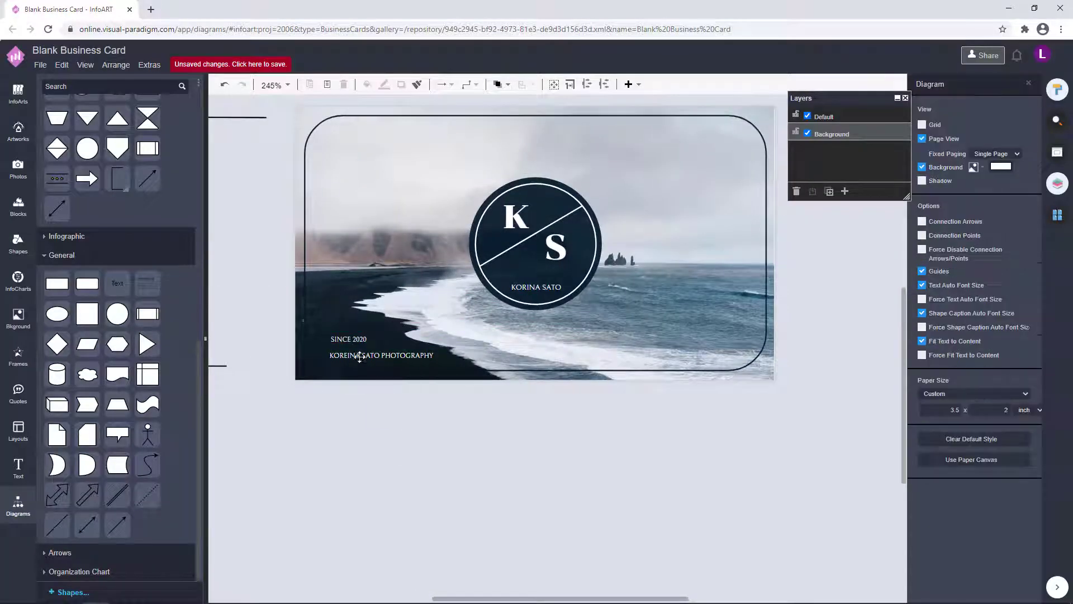
Align the SINCE 2020 caption's left edge with that of the photography caption below it.
left_click(360, 340)
left_click(402, 362, "shift")
left_click(1037, 84)
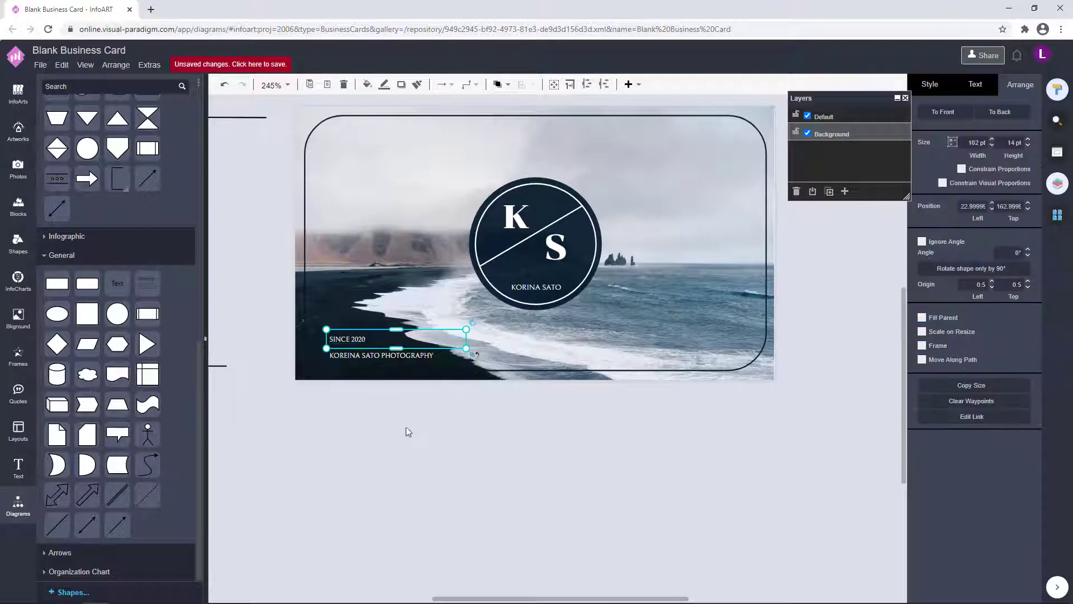
left_click(406, 423)
left_click(399, 355)
left_click(407, 447)
Slightly reduce the font size of the SINCE 2020 and photography captions together.
scroll(479, 471, "down", 2)
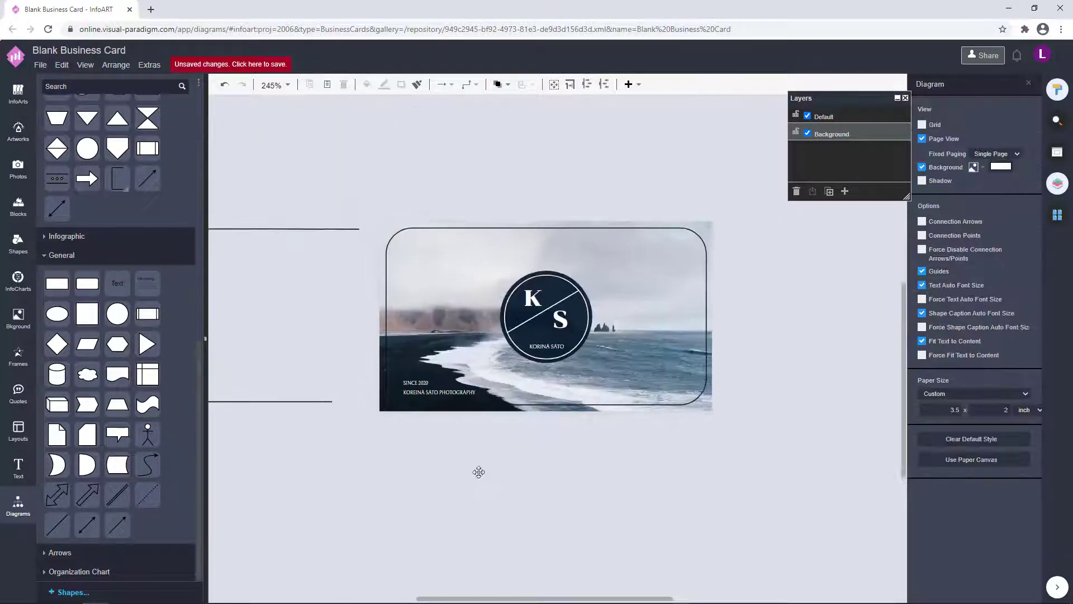
left_click(419, 380)
left_click(439, 428)
scroll(444, 448, "up", 5)
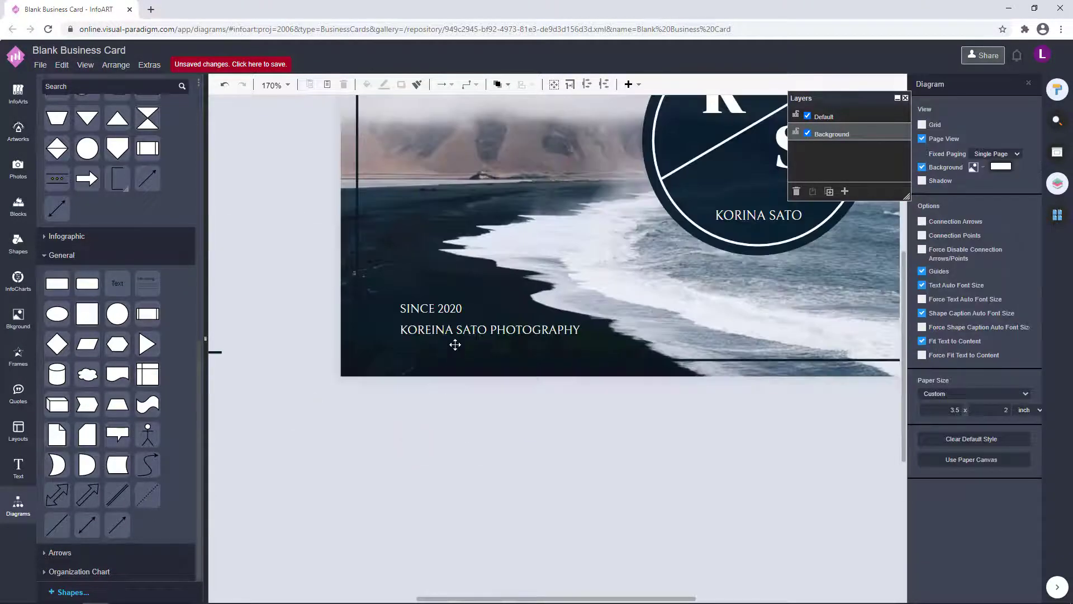
left_click(454, 331)
left_click(474, 465)
left_click(452, 336)
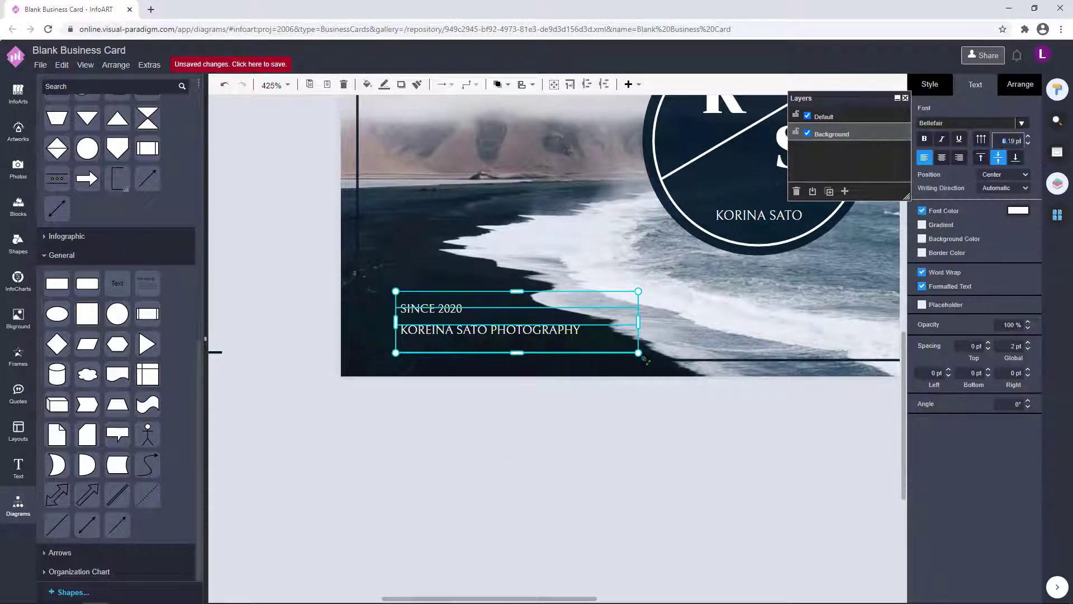
left_click(507, 438)
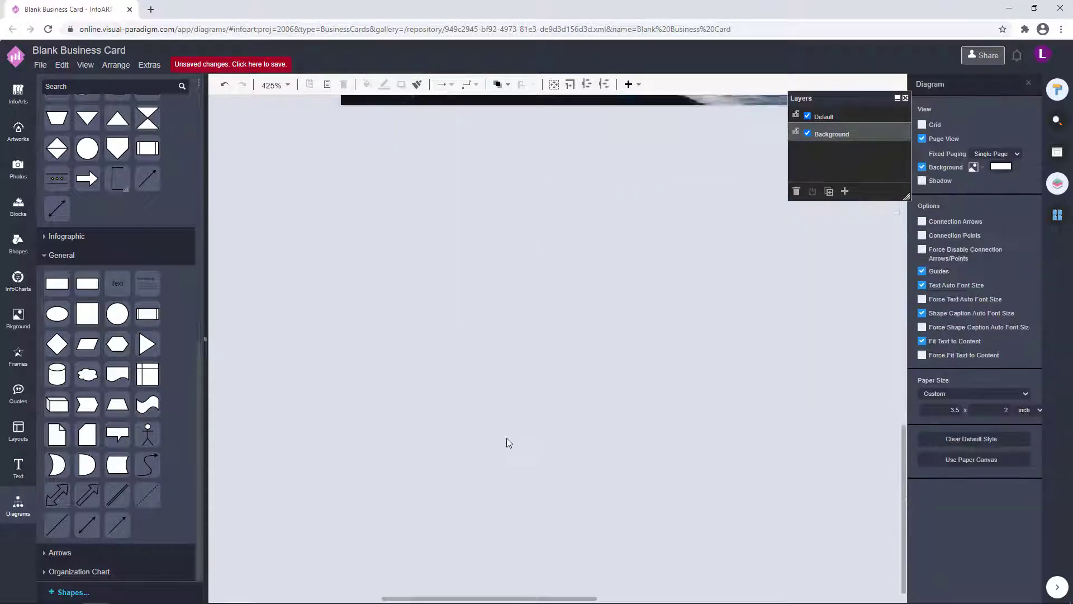
Delete the leftover black horizontal lines beside the card.
scroll(580, 336, "down", 3)
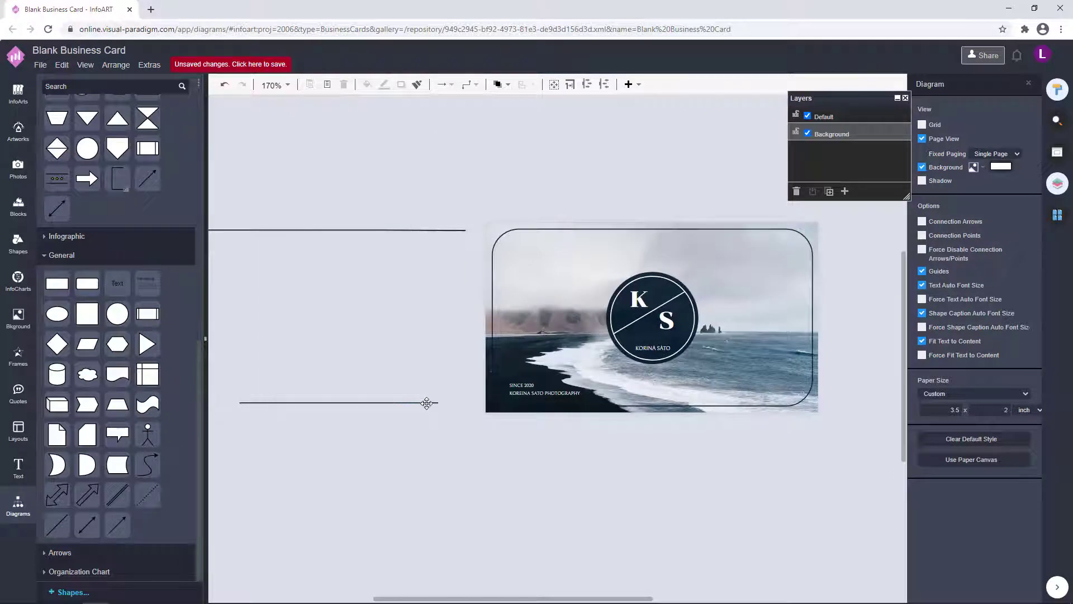
left_click(426, 403)
key("Delete")
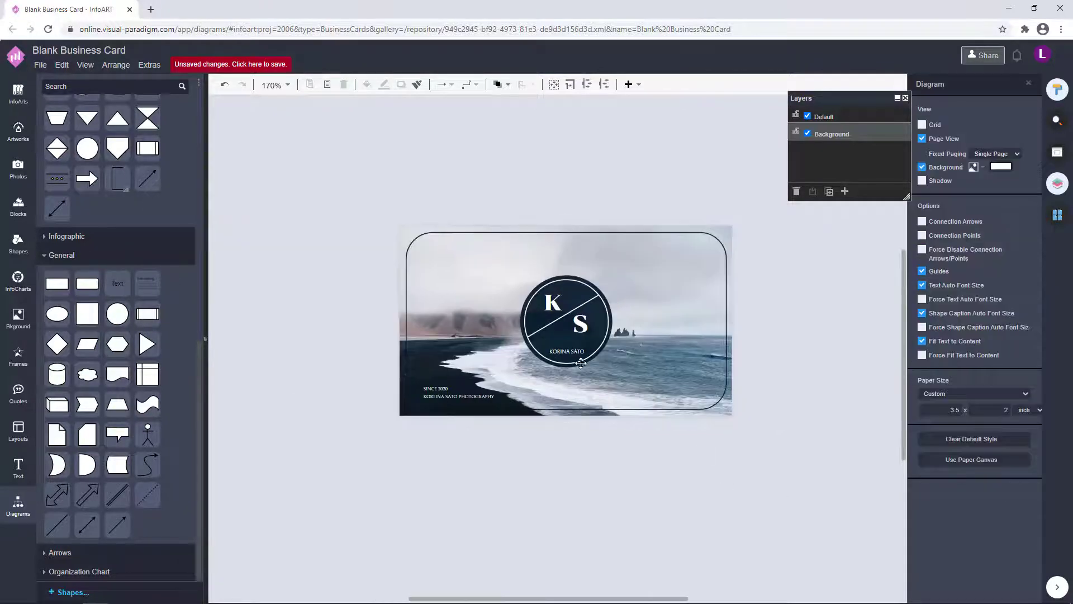
Set the font size of the name text in the badge to 6 pt.
double_click(581, 362)
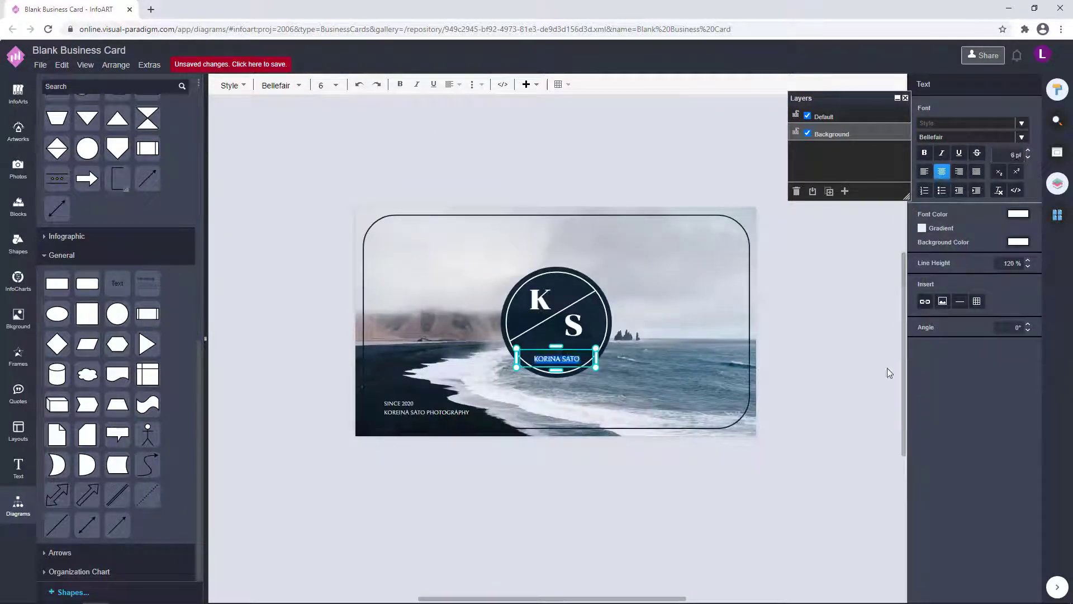
left_click(890, 373)
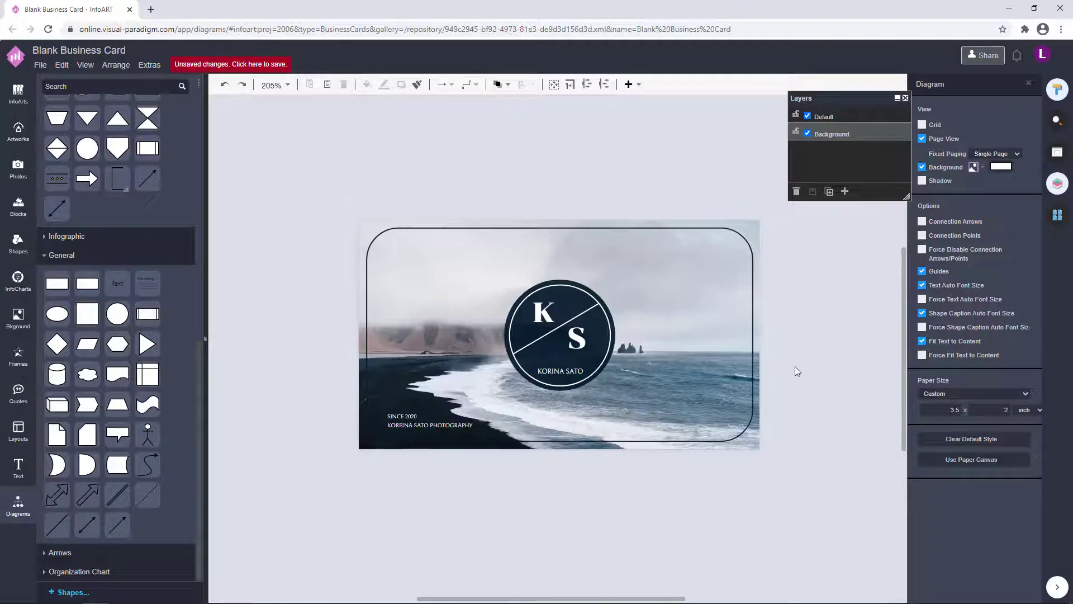
Copy the front's rounded border, and on Page-2 delete the white lines along the card's upper and lower edges.
left_click(711, 267)
left_click(1054, 212)
left_click(975, 241)
left_click(659, 260)
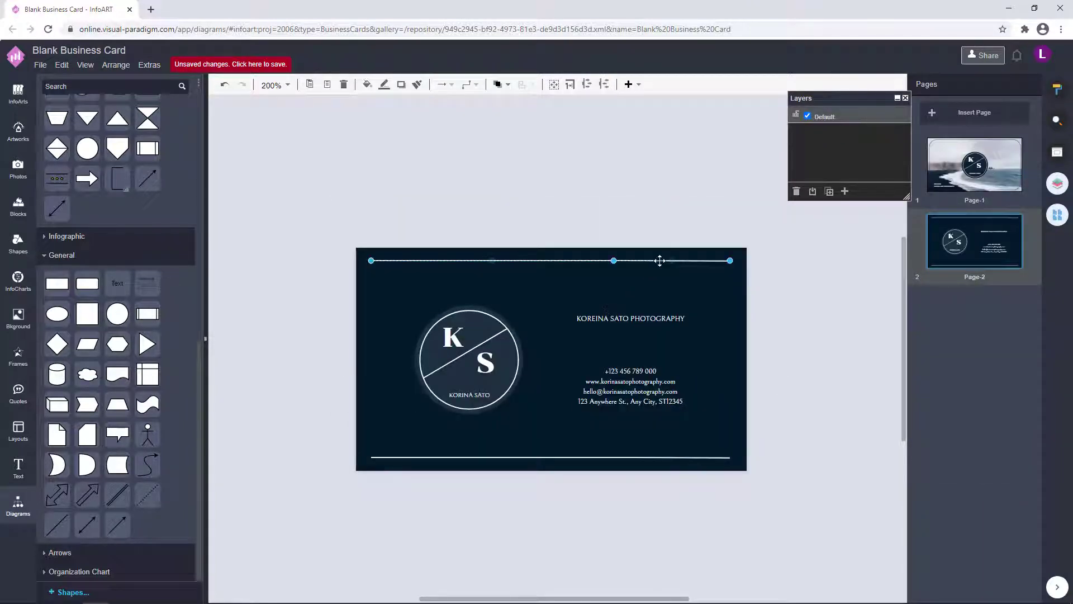
key("Delete")
left_click(695, 457)
key("Delete")
Paste the rounded border onto the back page and set its font colour to white.
key("ctrl+v")
left_click_drag(791, 385, 568, 233)
left_click(1057, 89)
left_click(384, 84)
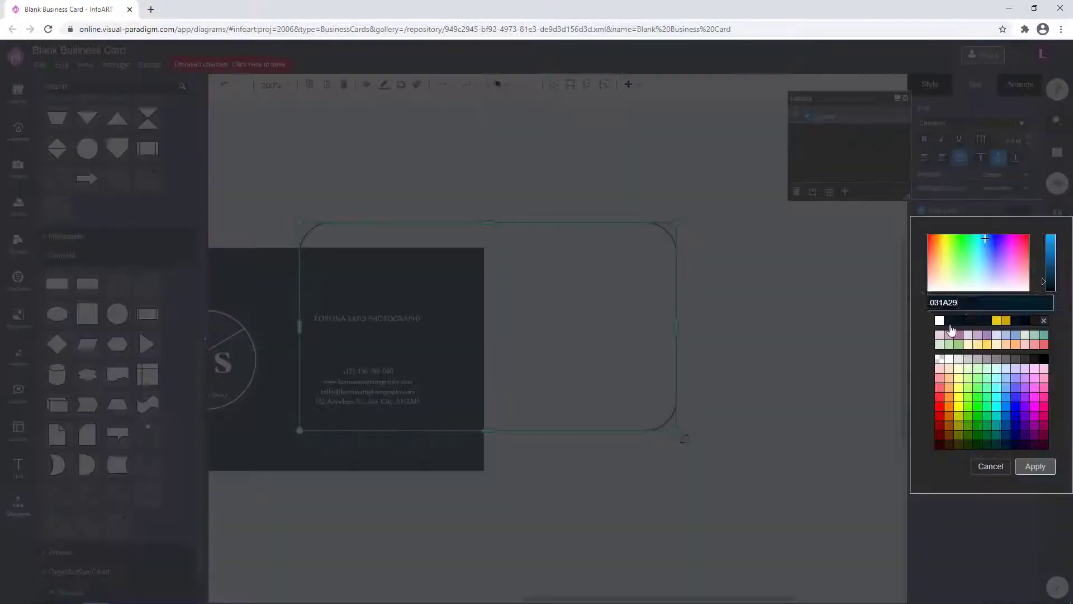
left_click(950, 323)
left_click(1035, 466)
left_click(699, 408)
Set the pasted border's line colour to white.
scroll(699, 408, "left", 4)
left_click(750, 427)
left_click(931, 85)
left_click(1018, 183)
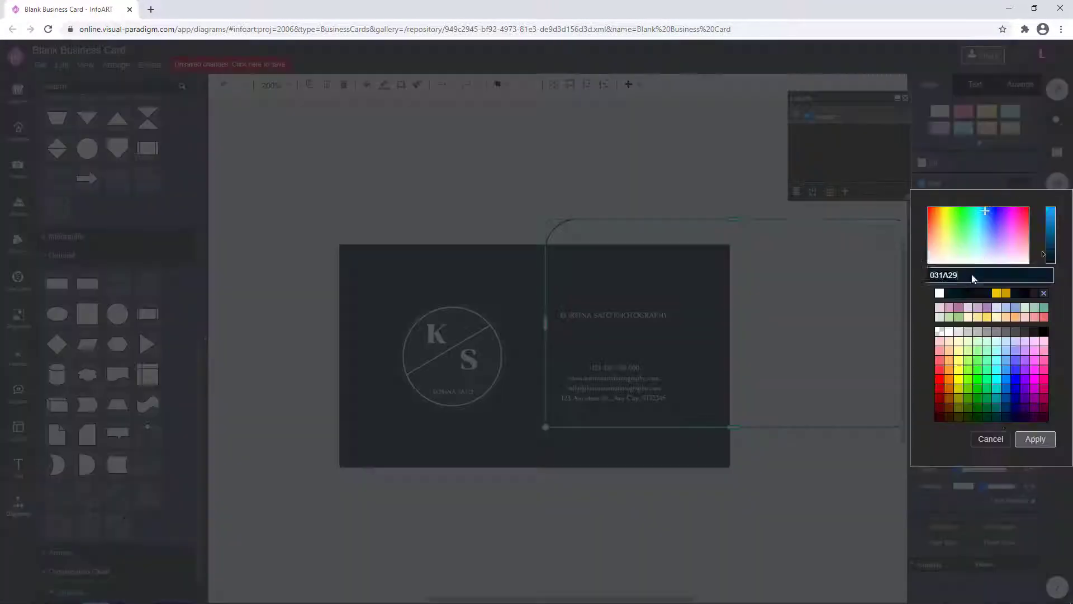
left_click(939, 292)
left_click(1036, 439)
Center the white rounded border on the navy card and send it to the back.
left_click_drag(771, 321, 572, 356)
left_click(783, 369)
scroll(783, 369, "down", 1)
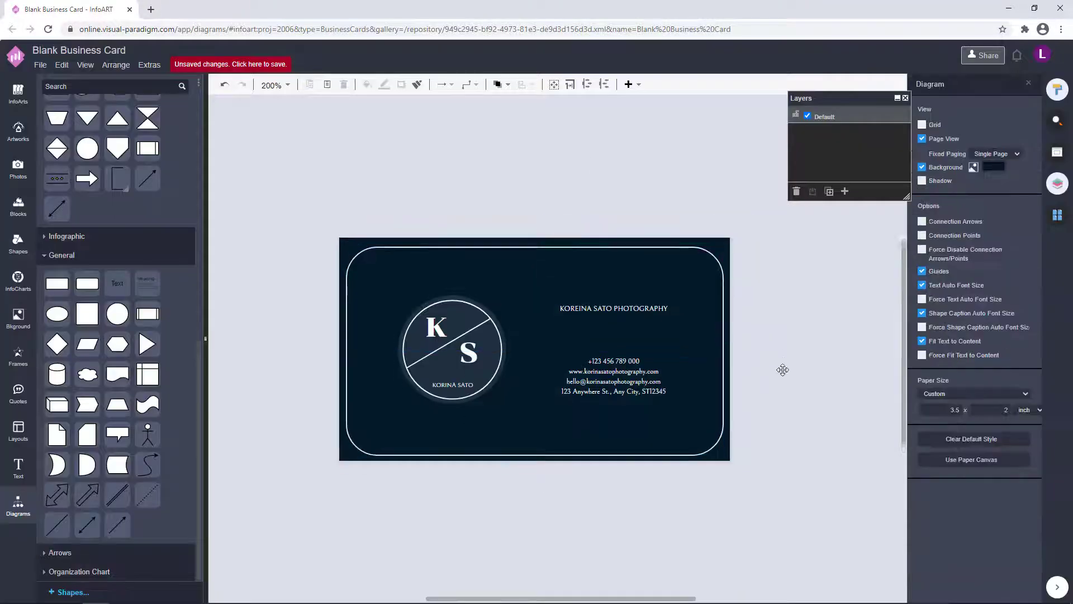
left_click_drag(572, 255, 573, 252)
left_click(508, 84)
left_click(517, 123)
left_click(803, 315)
scroll(805, 314, "right", 1)
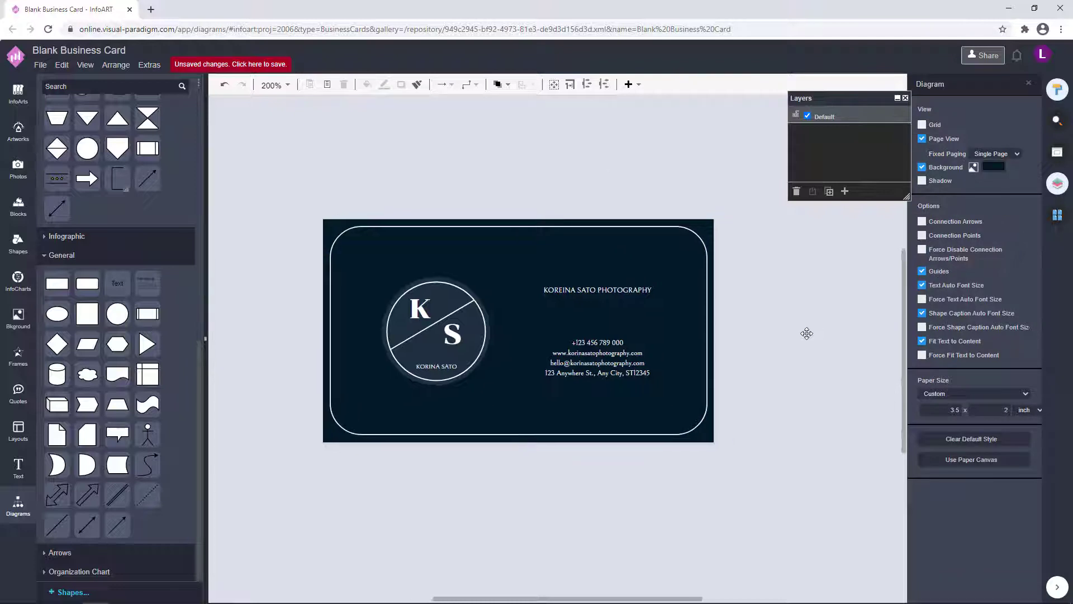
Compare the front and back pages of the business card.
scroll(833, 339, "down", 1)
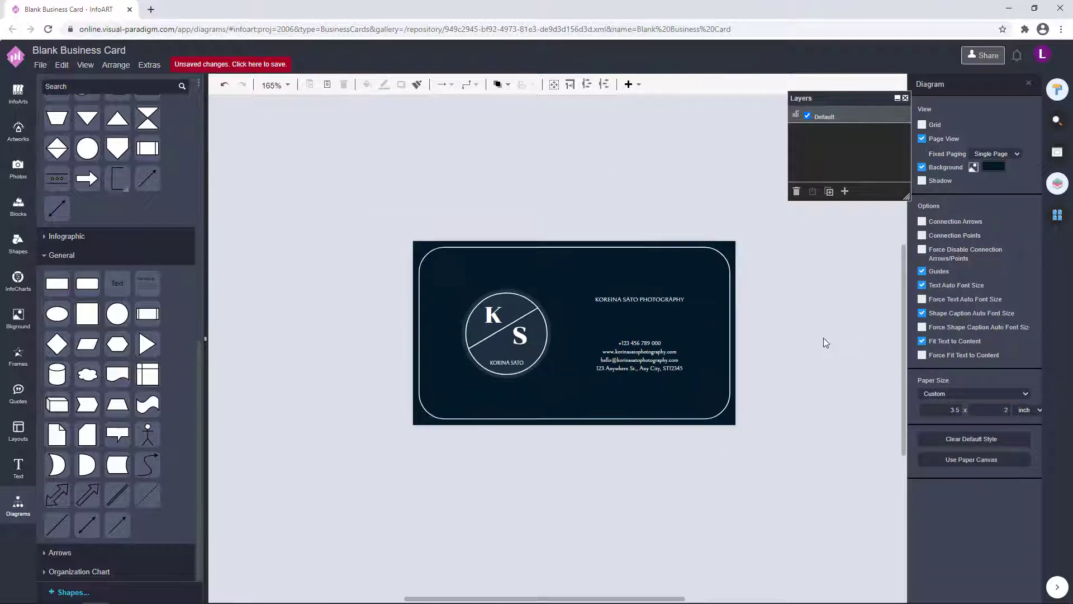
scroll(771, 333, "up", 1)
left_click(1057, 215)
left_click(975, 164)
left_click(971, 257)
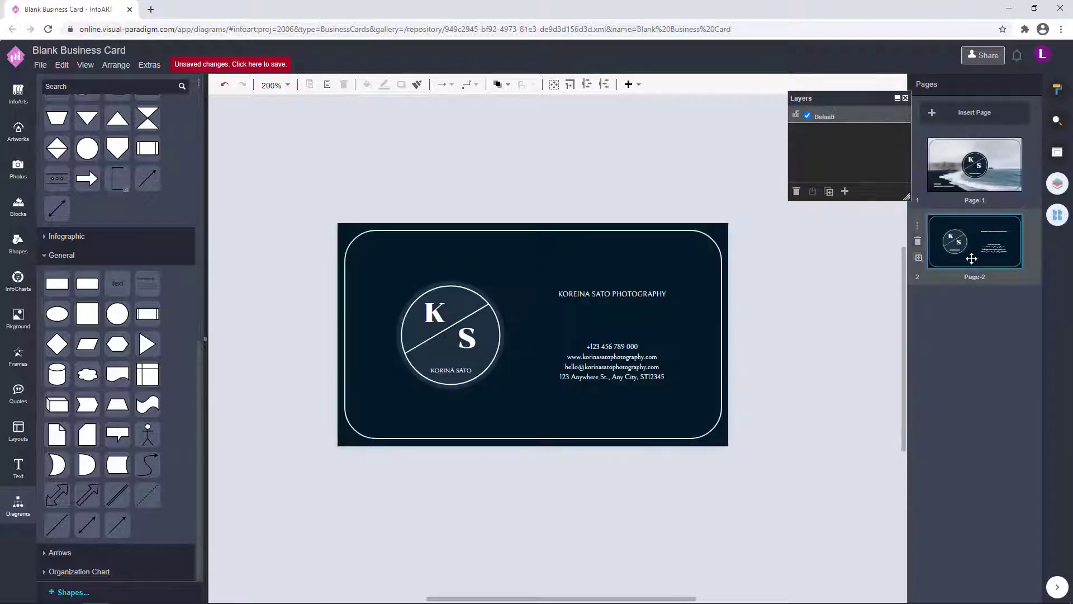
left_click(974, 187)
left_click(960, 229)
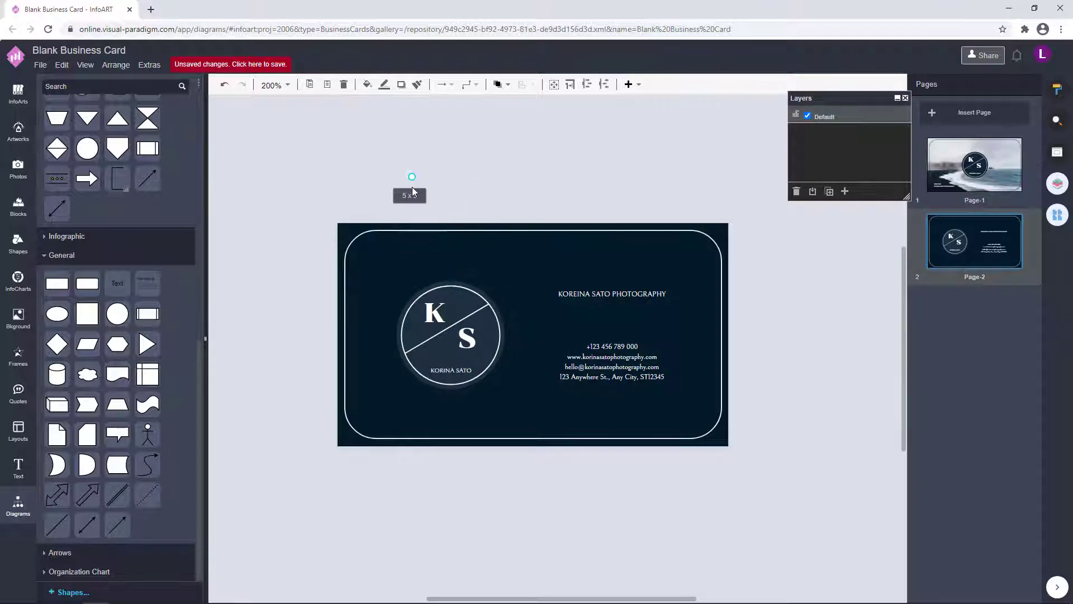
Place a small circle, about 5 x 5, inside the border's upper-left corner and a copy of it in the lower-left corner.
scroll(364, 177, "up", 3)
key("ctrl+v")
left_click_drag(387, 291, 364, 307)
scroll(476, 210, "down", 4)
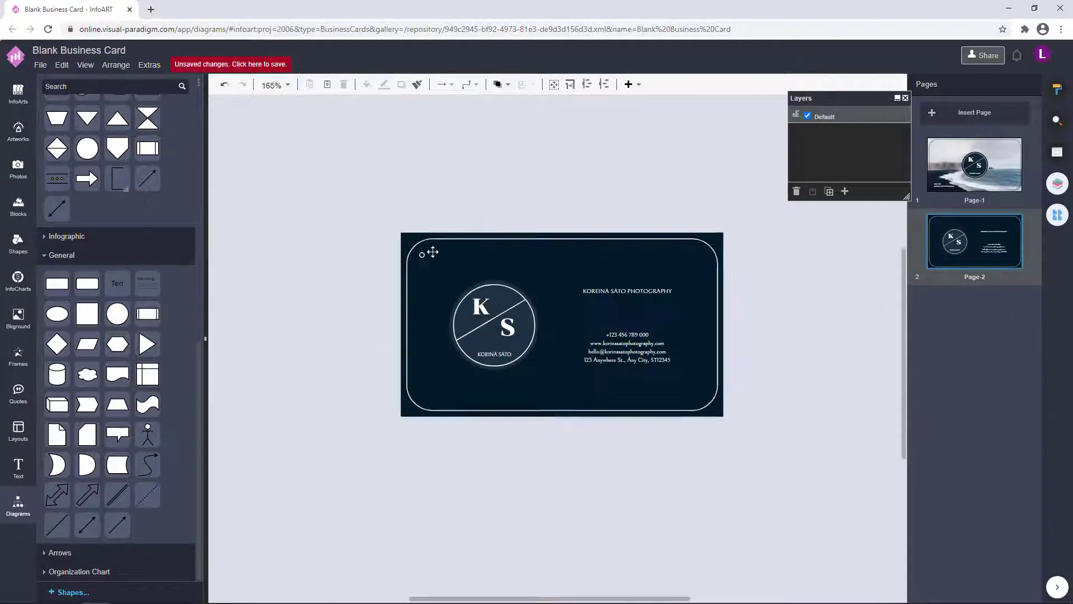
scroll(432, 252, "up", 4)
left_click_drag(411, 257, 412, 548)
scroll(540, 188, "down", 3)
Copy the two left-hand corner circles and place the duplicates inside the border's right-hand corners.
left_click(323, 246)
left_click(323, 413, "shift")
key("ctrl+c")
key("ctrl+v")
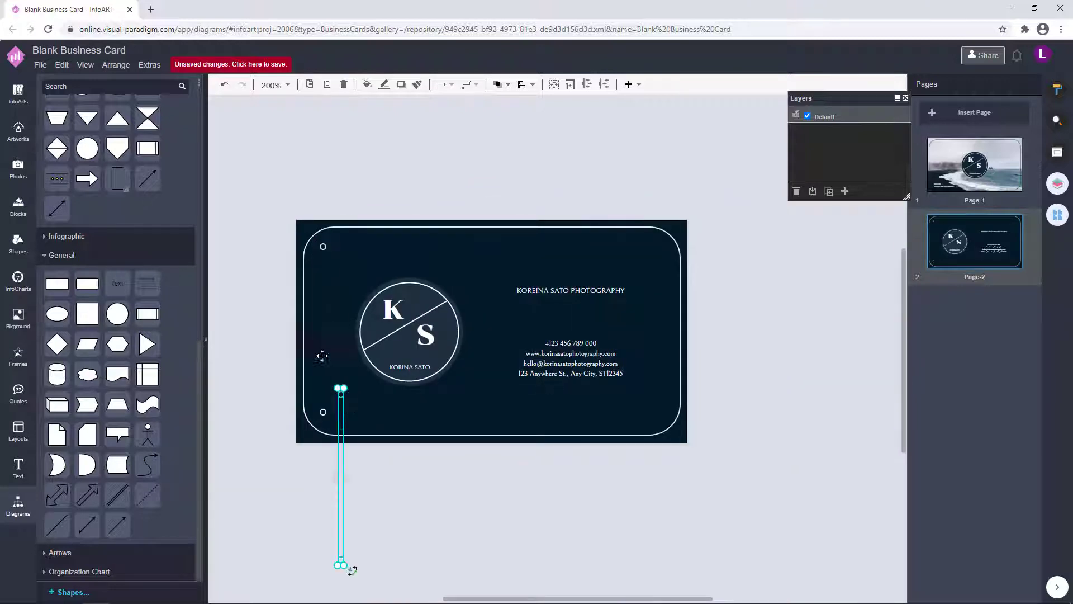
left_click_drag(345, 419, 483, 377)
key("ctrl+z")
left_click(341, 395)
left_click(339, 560, "shift")
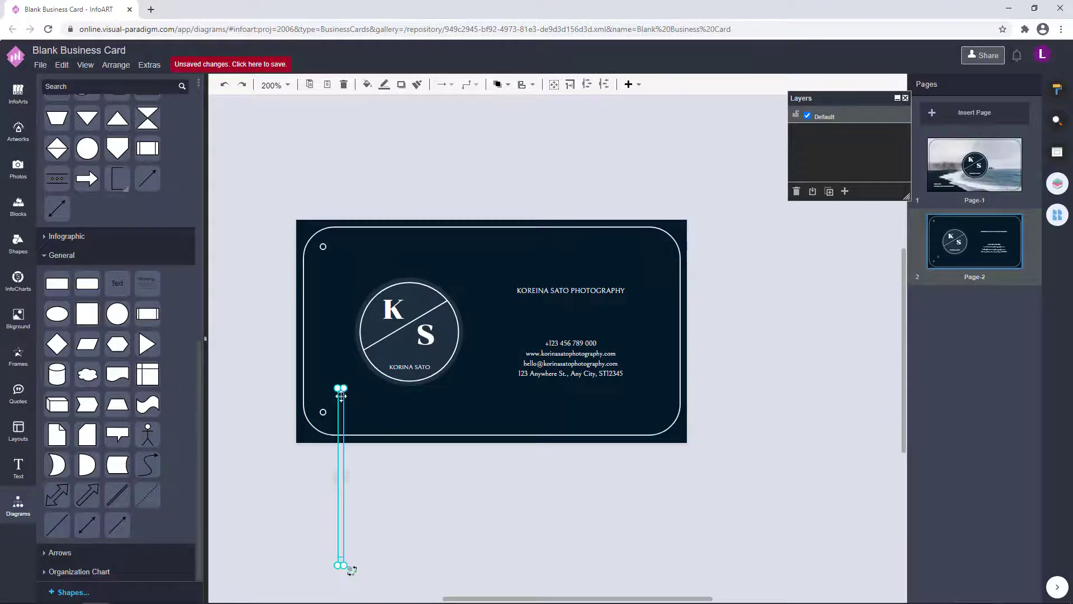
left_click_drag(341, 394, 663, 249)
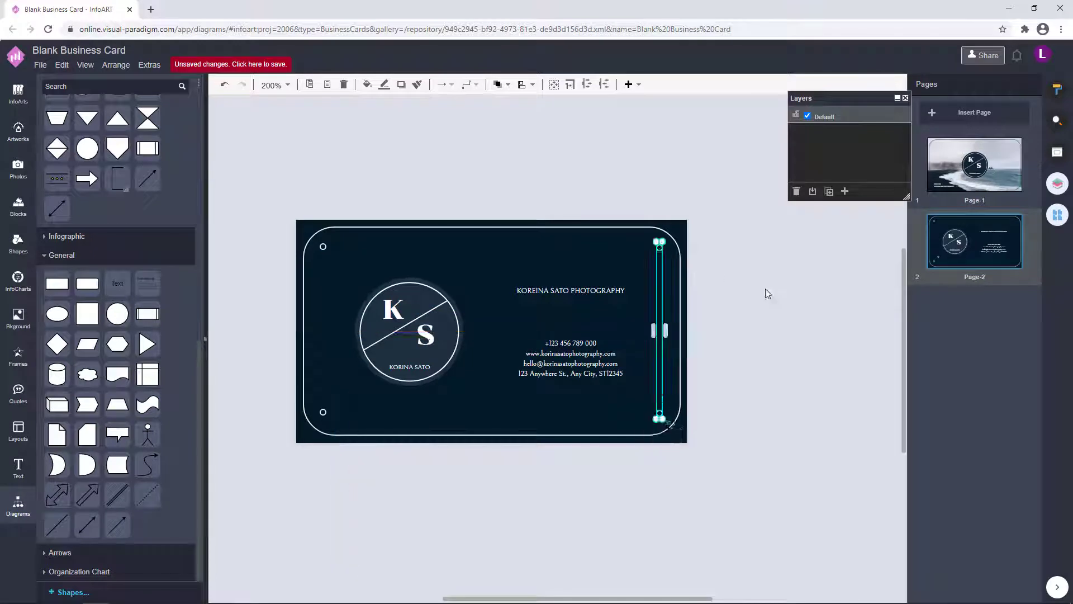
Nudge the photography heading and contact details slightly left, and the K/S badge slightly right.
left_click(597, 368)
key("Left")
key("Left")
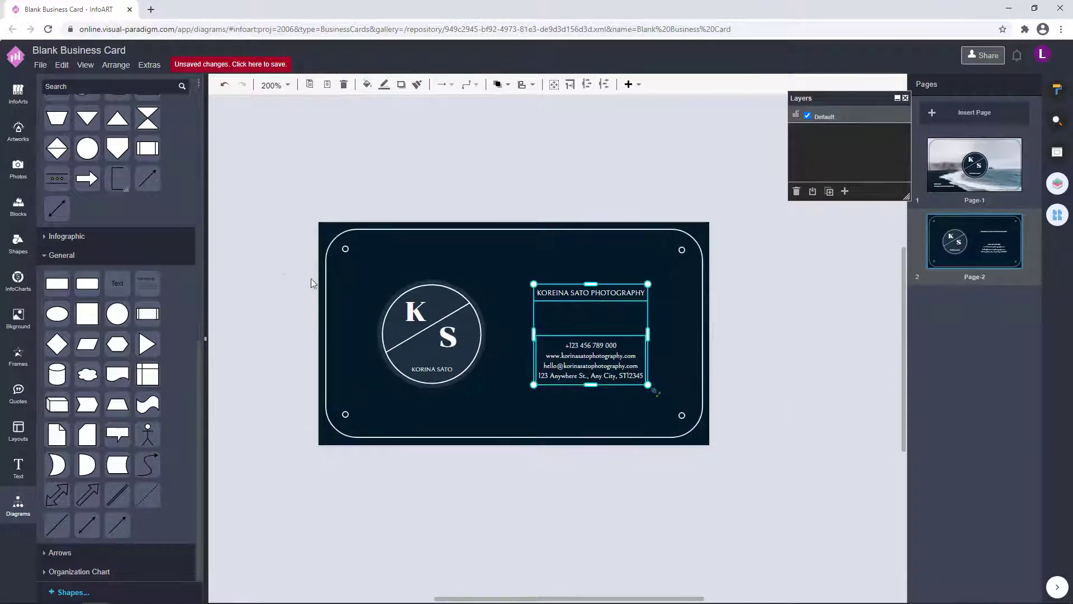
left_click_drag(280, 273, 518, 406)
key("Right")
key("Right")
left_click(822, 350)
left_click(679, 313)
On Page-1, nudge the SINCE 2020 and photography captions slightly down together.
left_click(972, 173)
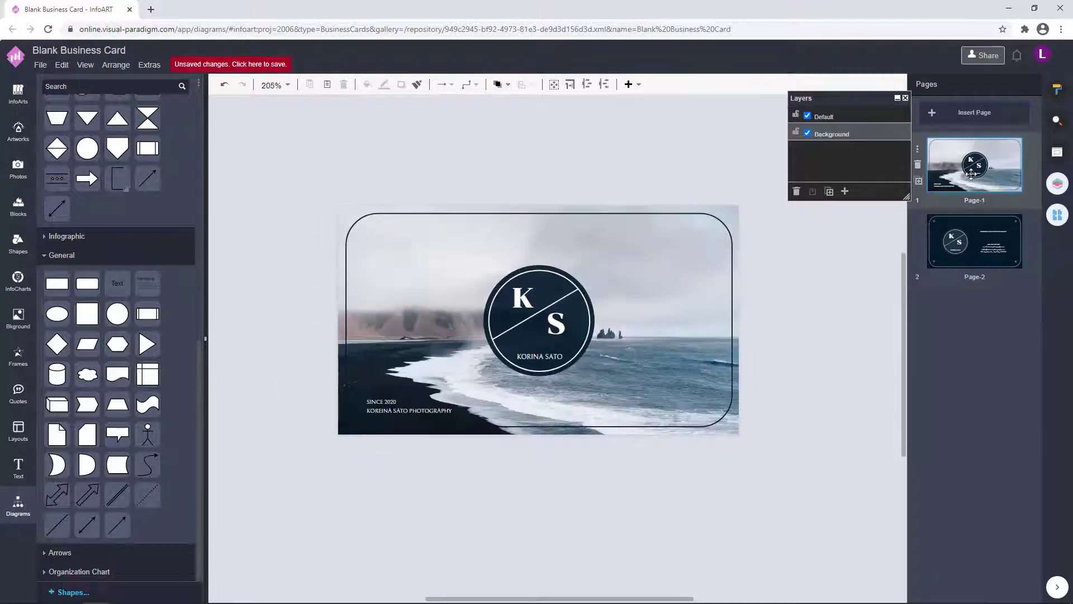
left_click(396, 413, "shift")
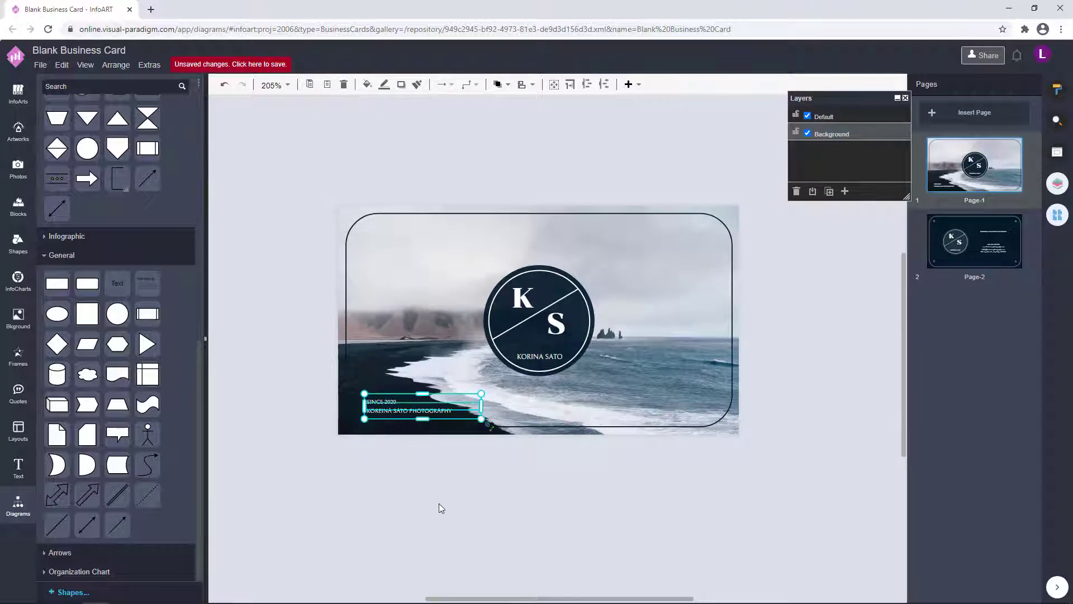
key("Down")
left_click(438, 503)
Compare both pages, and nudge the name text in the front's K/S badge slightly up.
left_click(968, 244)
left_click(993, 152)
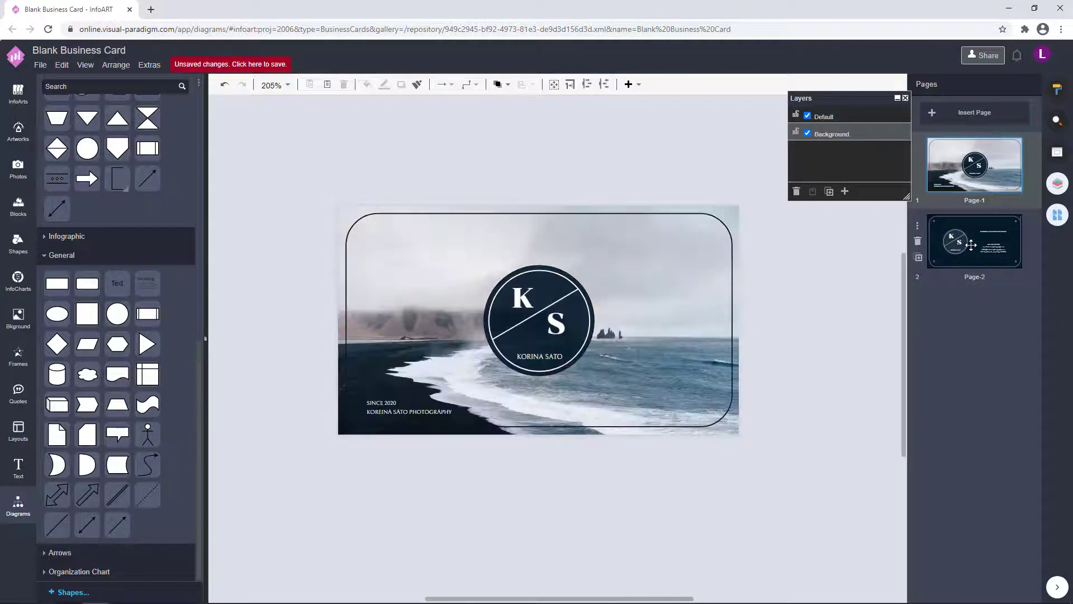
left_click(971, 244)
left_click(991, 167)
scroll(600, 360, "up", 1)
left_click(567, 391)
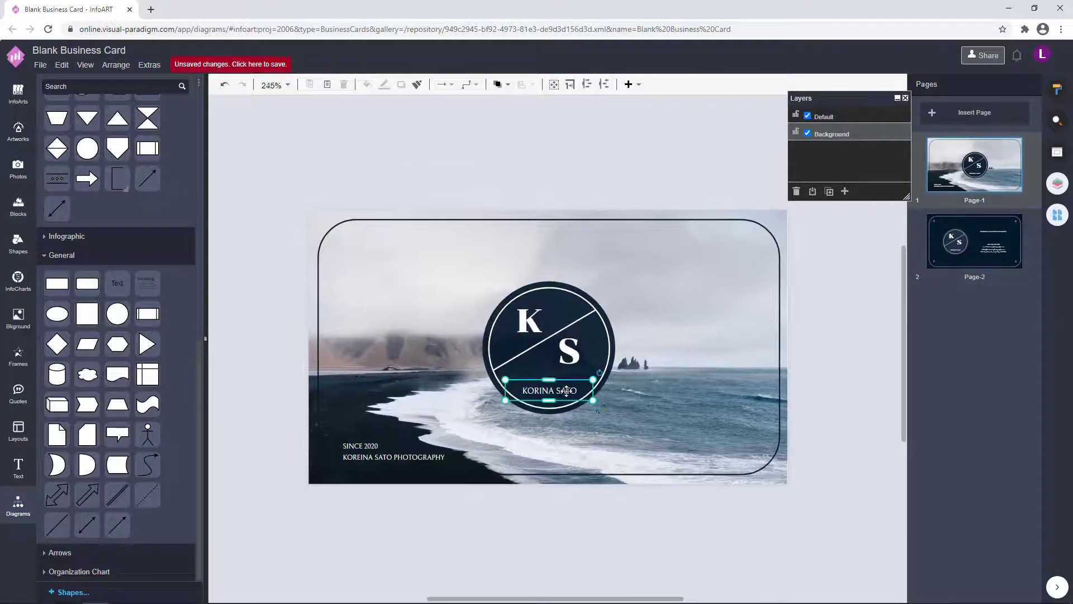
key("Up")
key("Up")
left_click(841, 358)
left_click(567, 392)
scroll(851, 352, "right", 1)
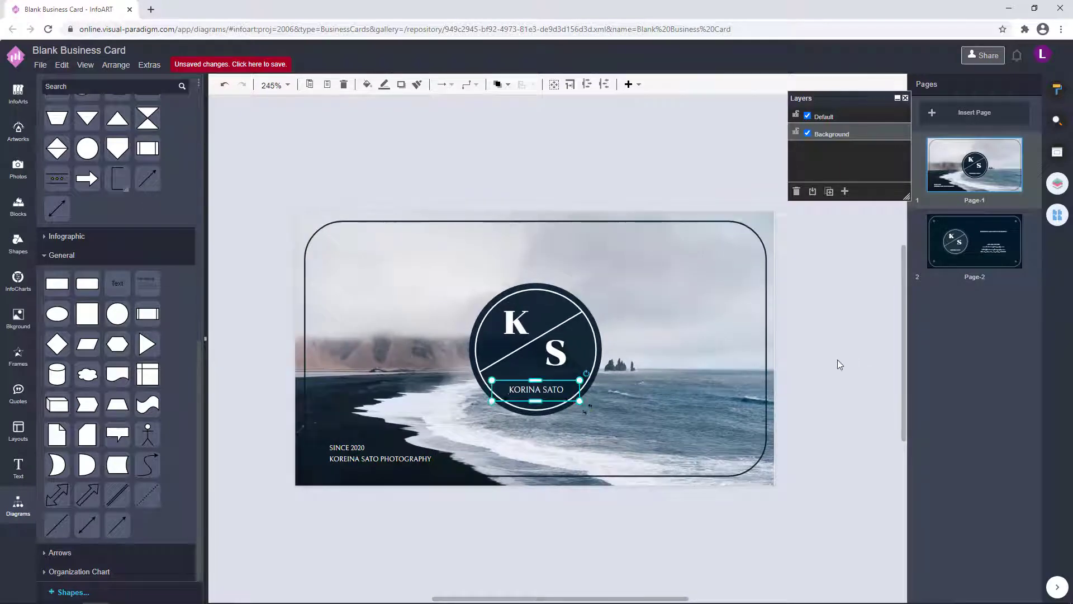
scroll(838, 360, "right", 1)
Save the design to VP Online with a file name containing "Photographer".
left_click(275, 65)
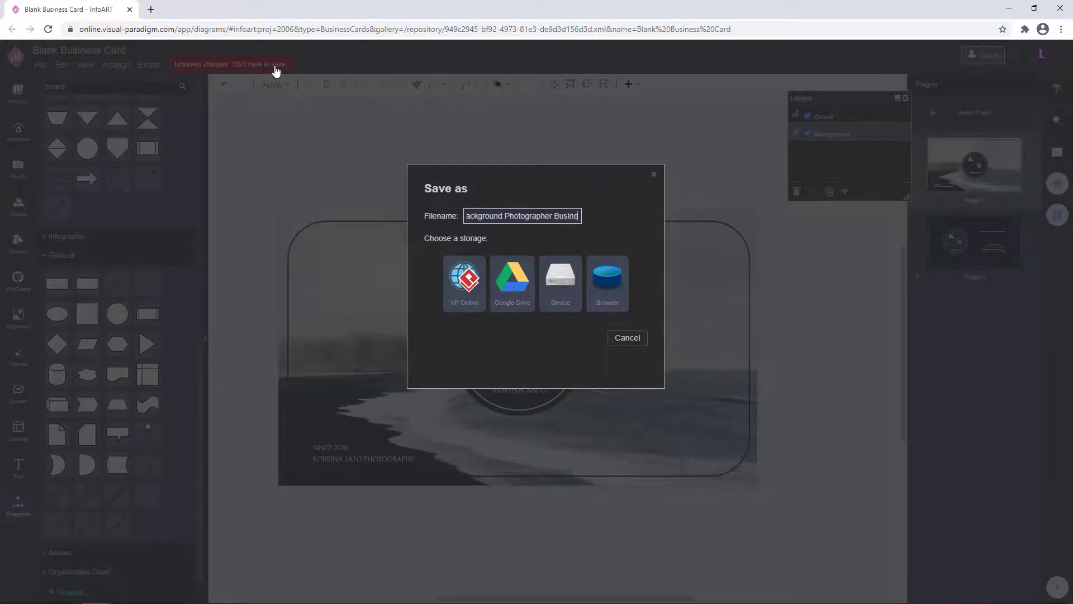
left_click(462, 288)
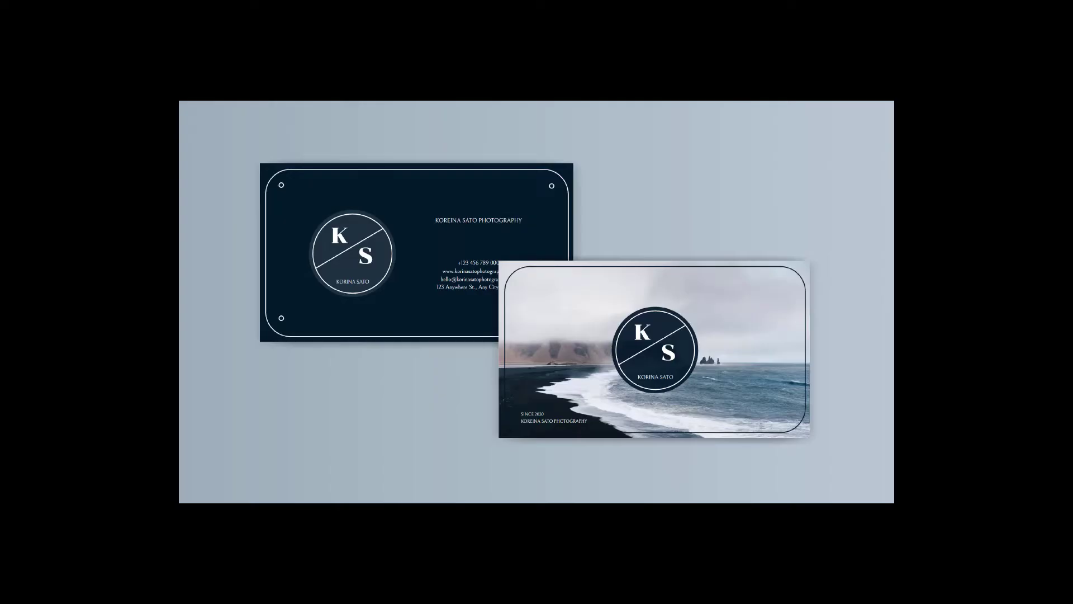